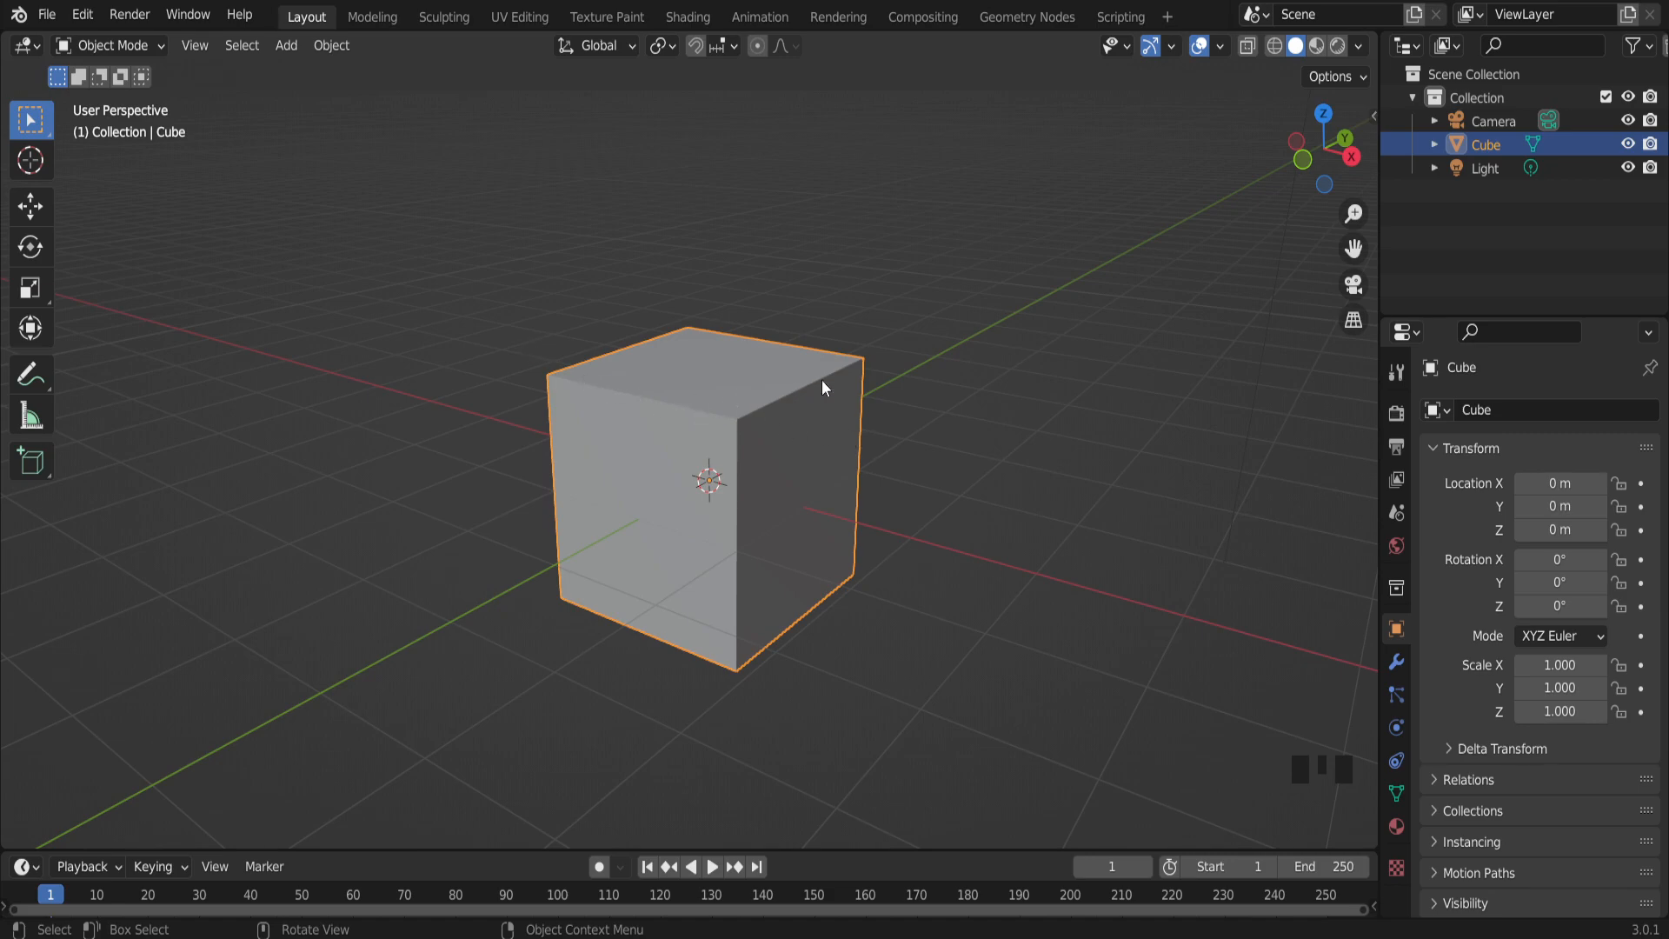
Subdivide the whole cube three times in Edit Mode and return to Object Mode.
{"action": "scroll", "coordinate": [780, 429], "scroll_direction": "up", "scroll_amount": 1}
{"action": "middle_click_drag", "start_coordinate": [765, 424], "coordinate": [688, 424]}
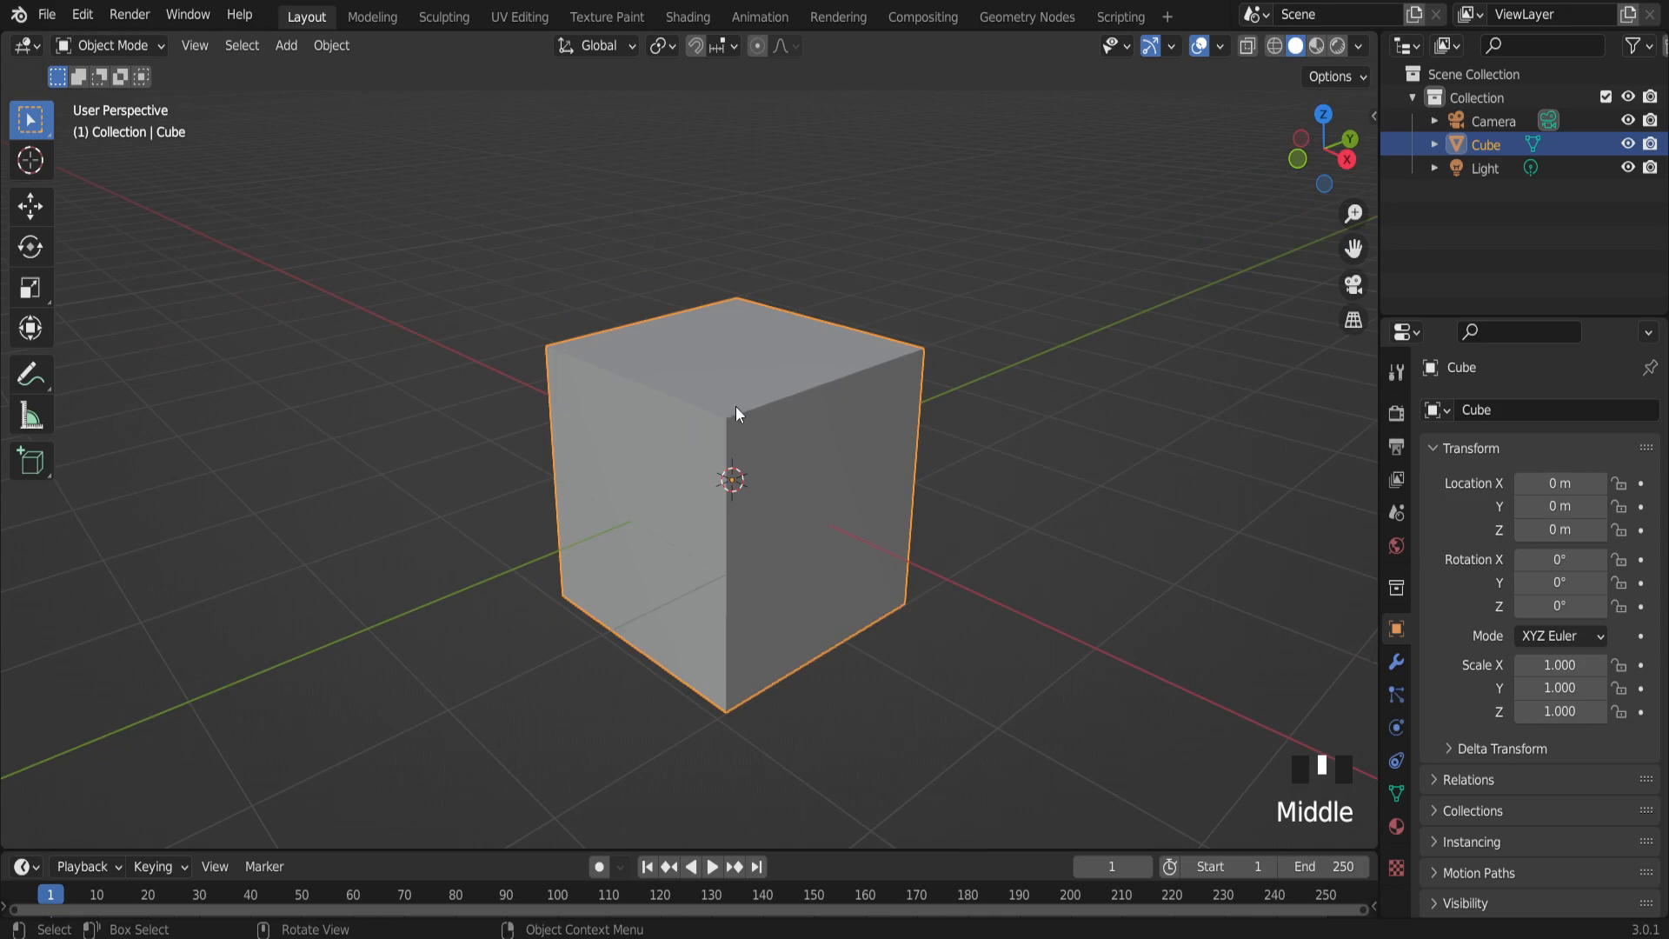
{"action": "key", "text": "Tab"}
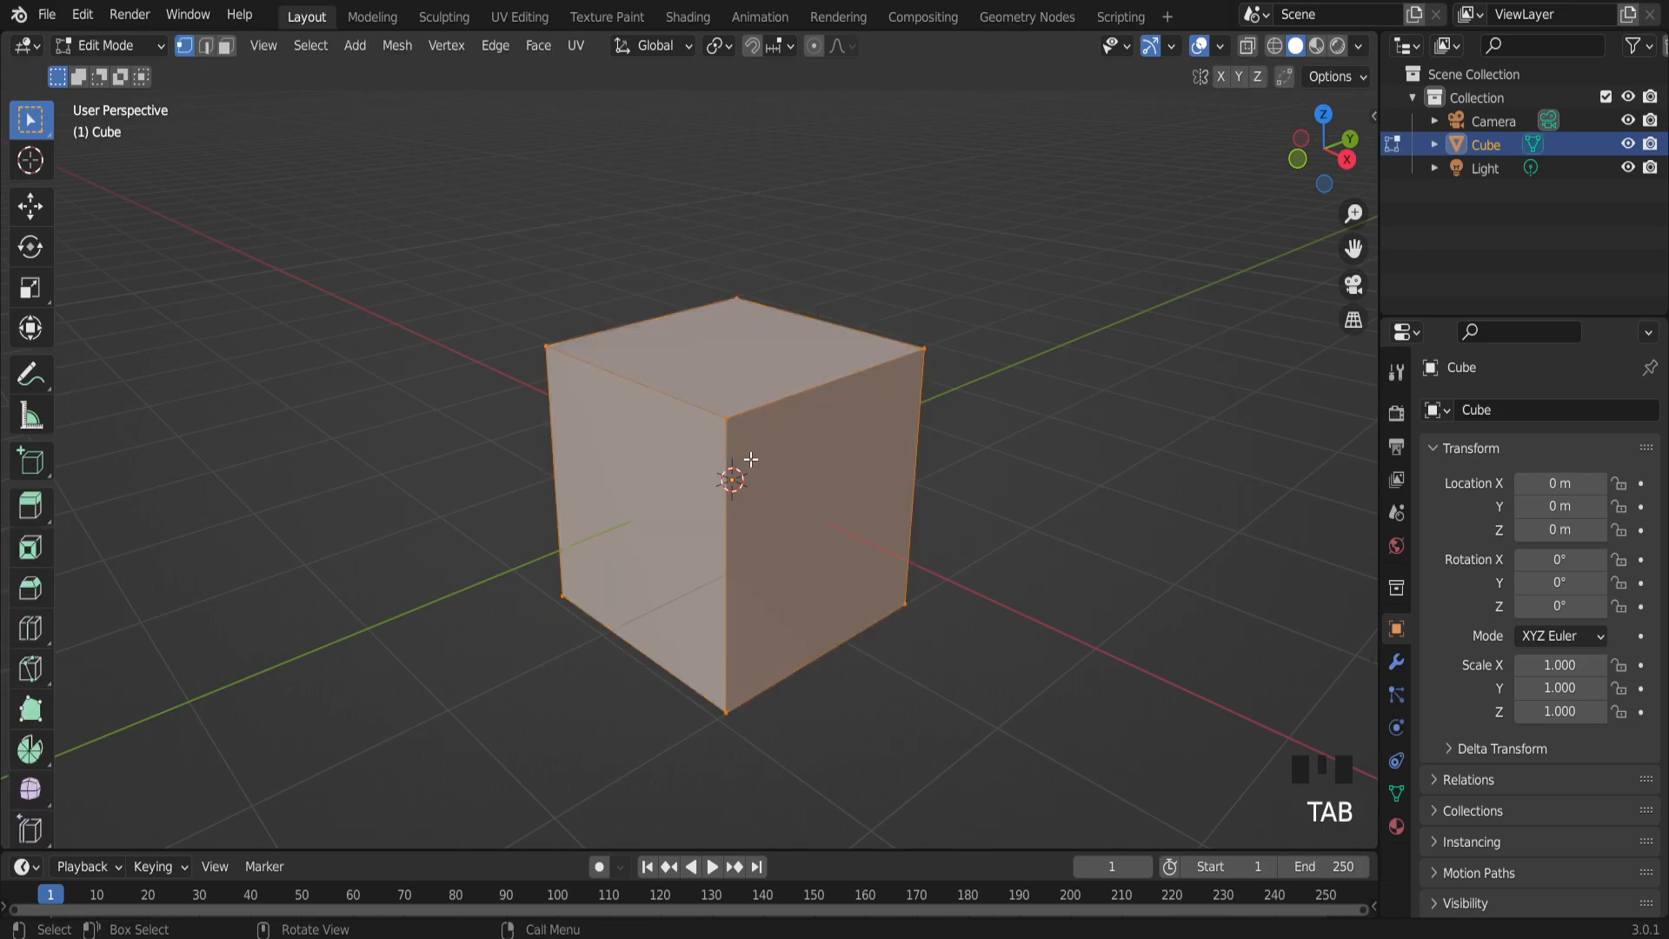
{"action": "right_click", "coordinate": [730, 435]}
{"action": "left_click", "coordinate": [727, 426]}
{"action": "right_click", "coordinate": [715, 405]}
{"action": "left_click", "coordinate": [715, 405]}
{"action": "right_click", "coordinate": [714, 405]}
{"action": "left_click", "coordinate": [714, 406]}
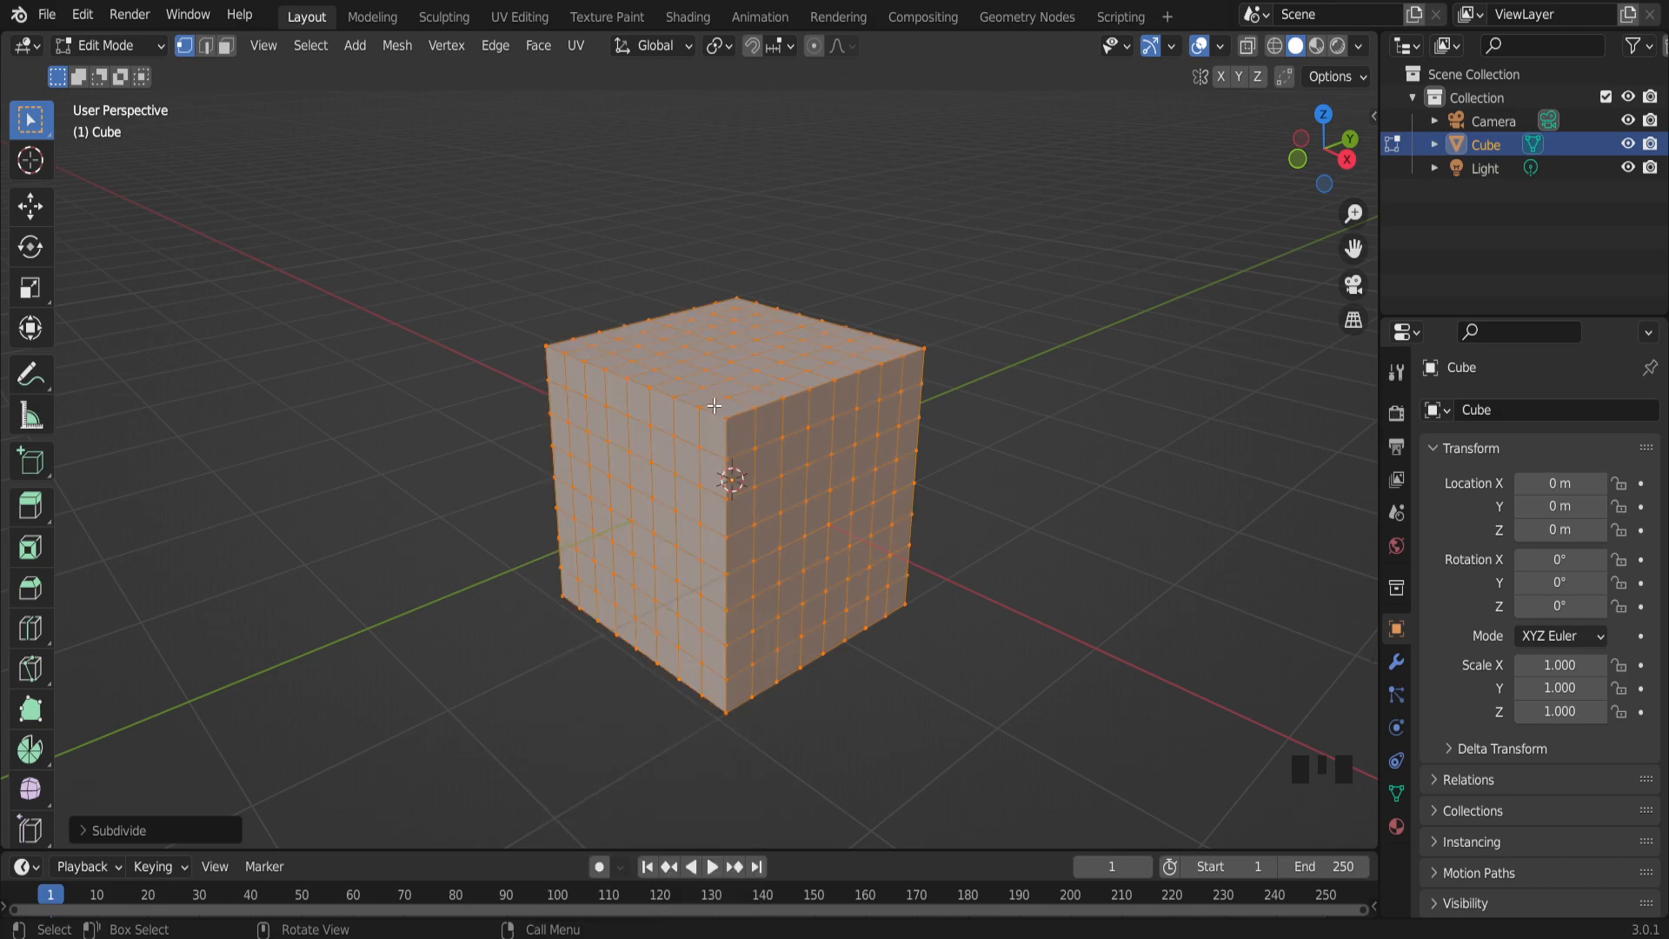
{"action": "key", "text": "Tab"}
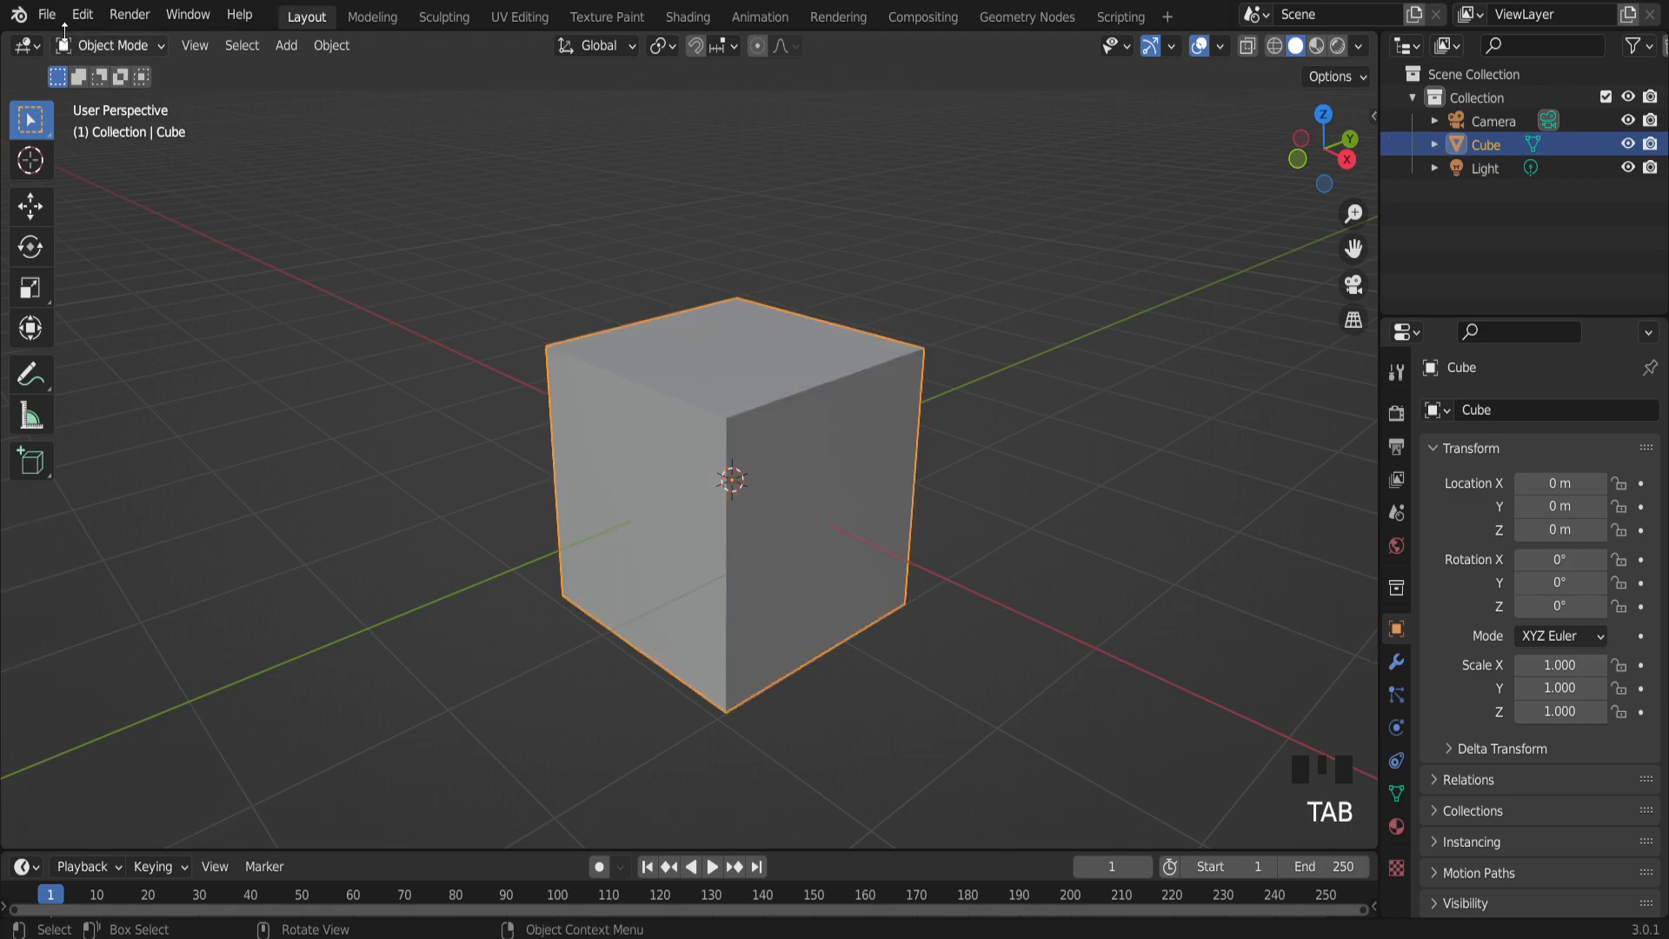
Search the add-ons in the preferences for "cell" to check the Cell Fracture add-on, and close the preferences.
{"action": "left_click", "coordinate": [83, 14]}
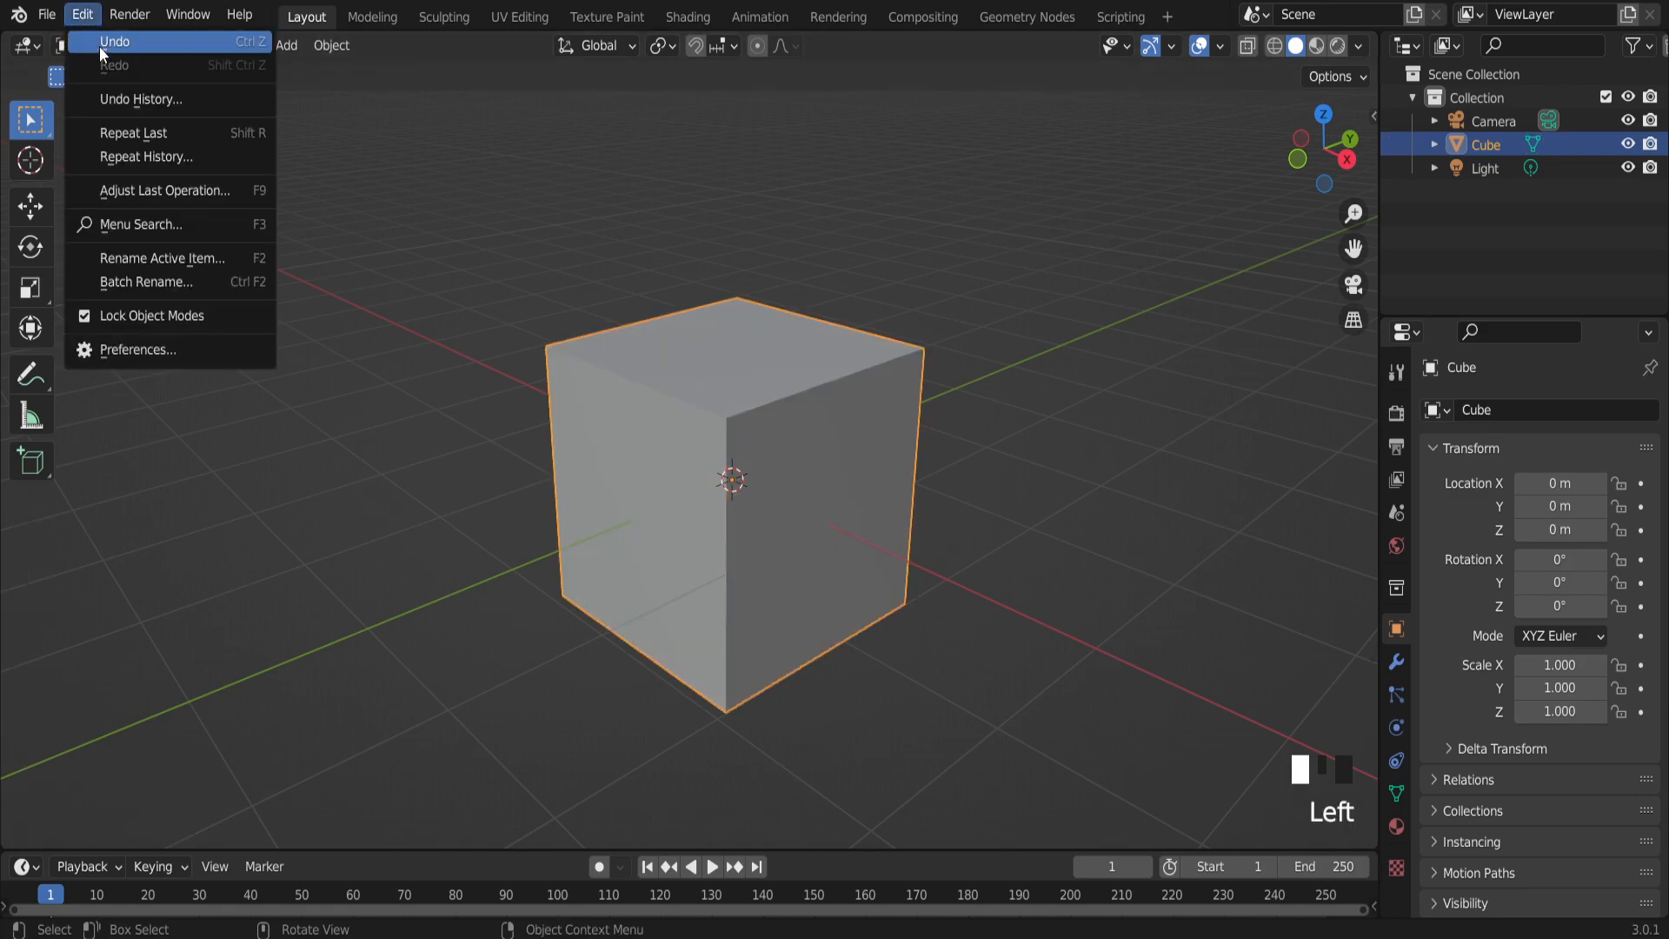
{"action": "left_click", "coordinate": [151, 353]}
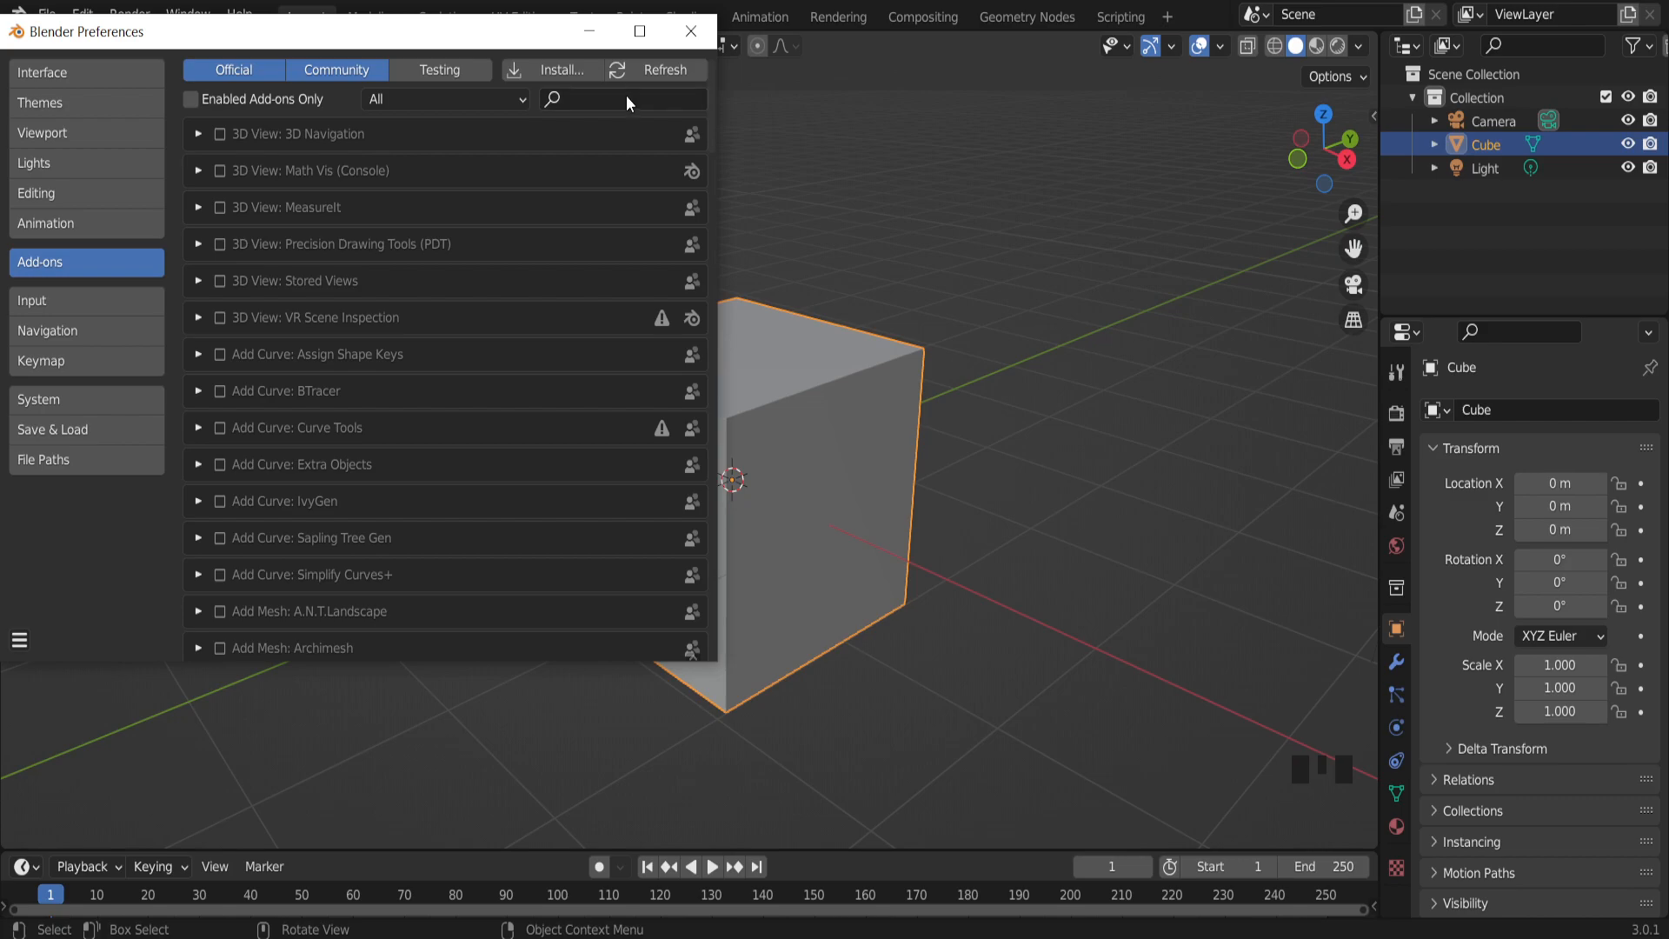
{"action": "type", "text": "cell"}
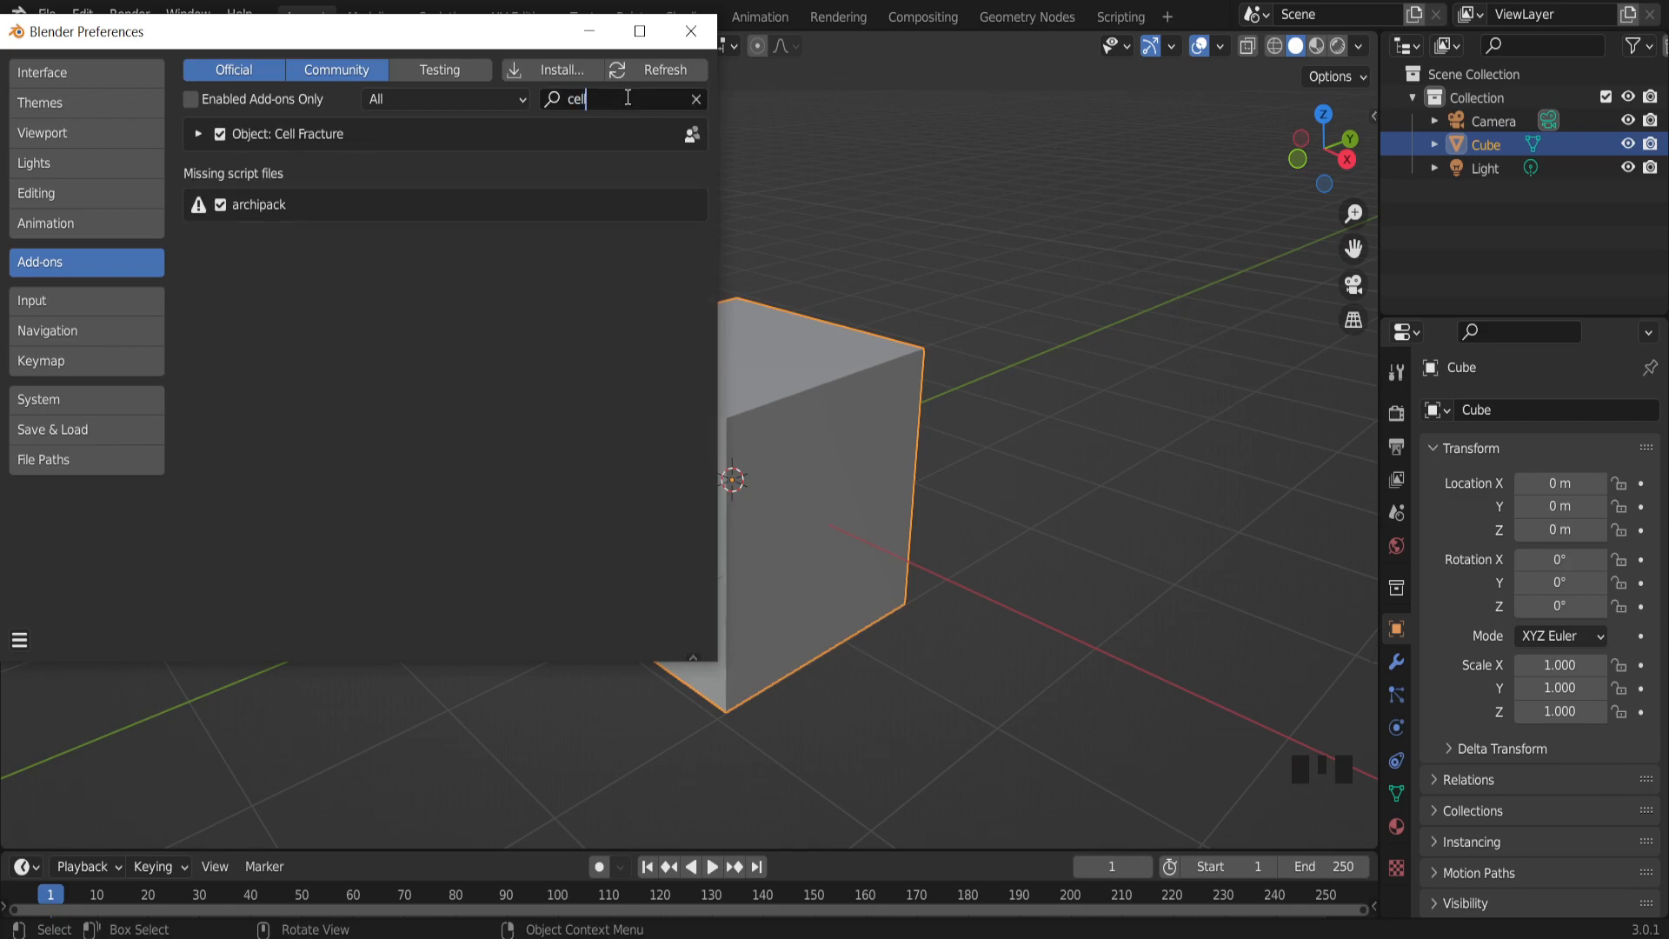
{"action": "left_click", "coordinate": [709, 35]}
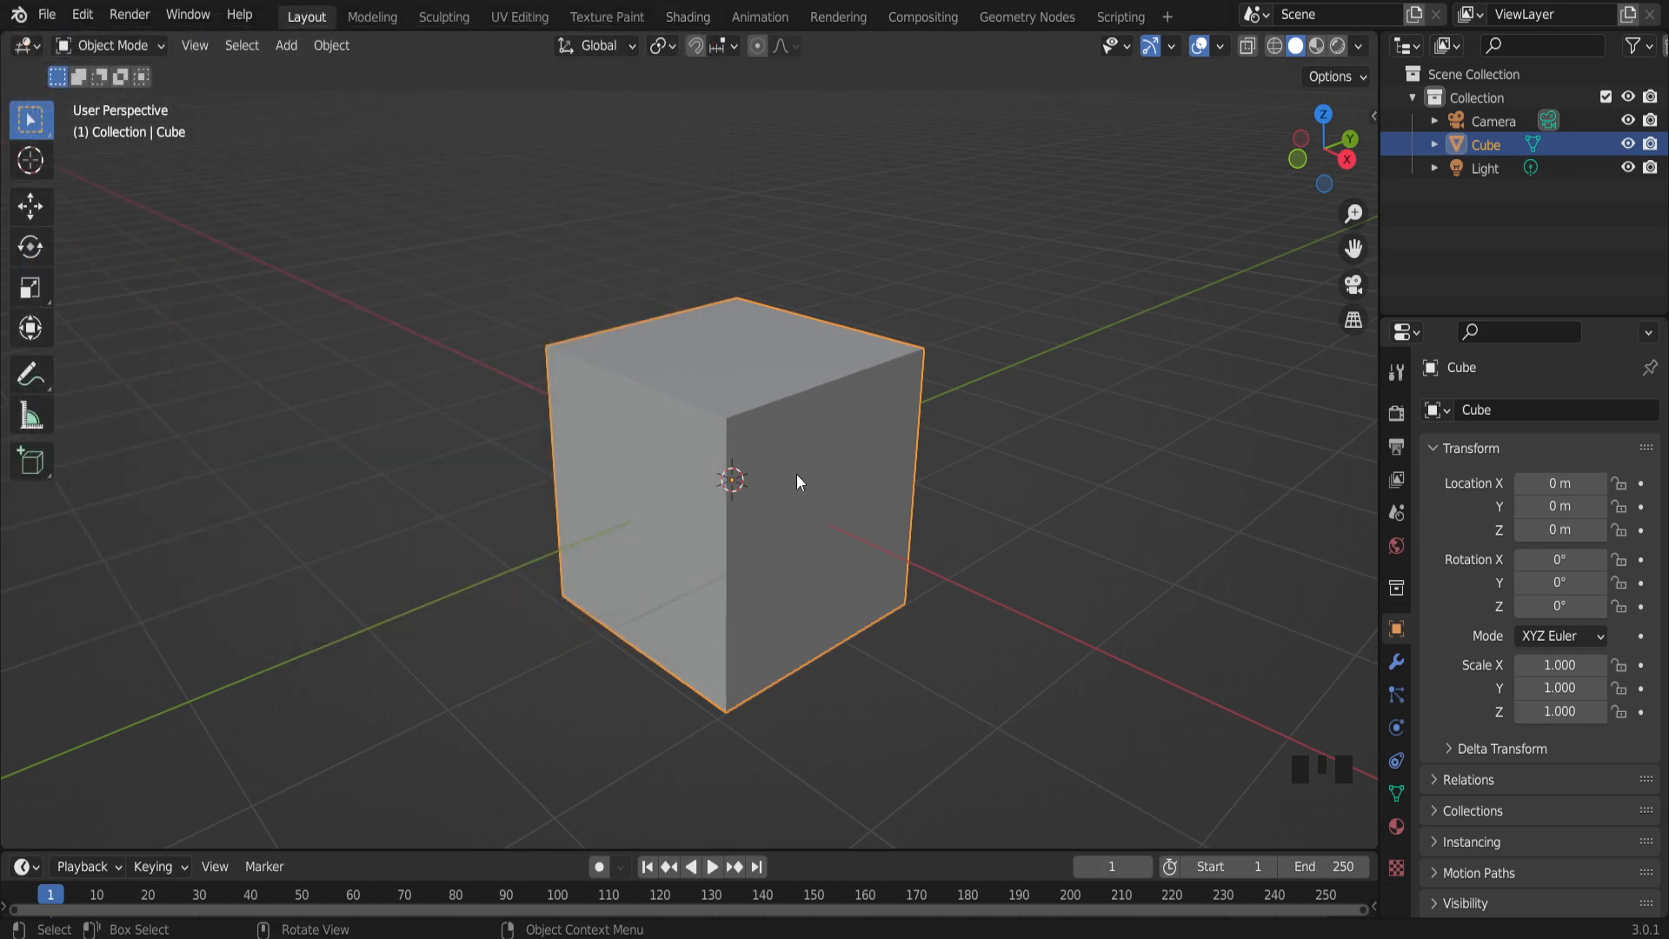
Run Cell Fracture on the cube with Noise set to 1.00, and delete the original unfractured cube.
{"action": "key", "text": "F3"}
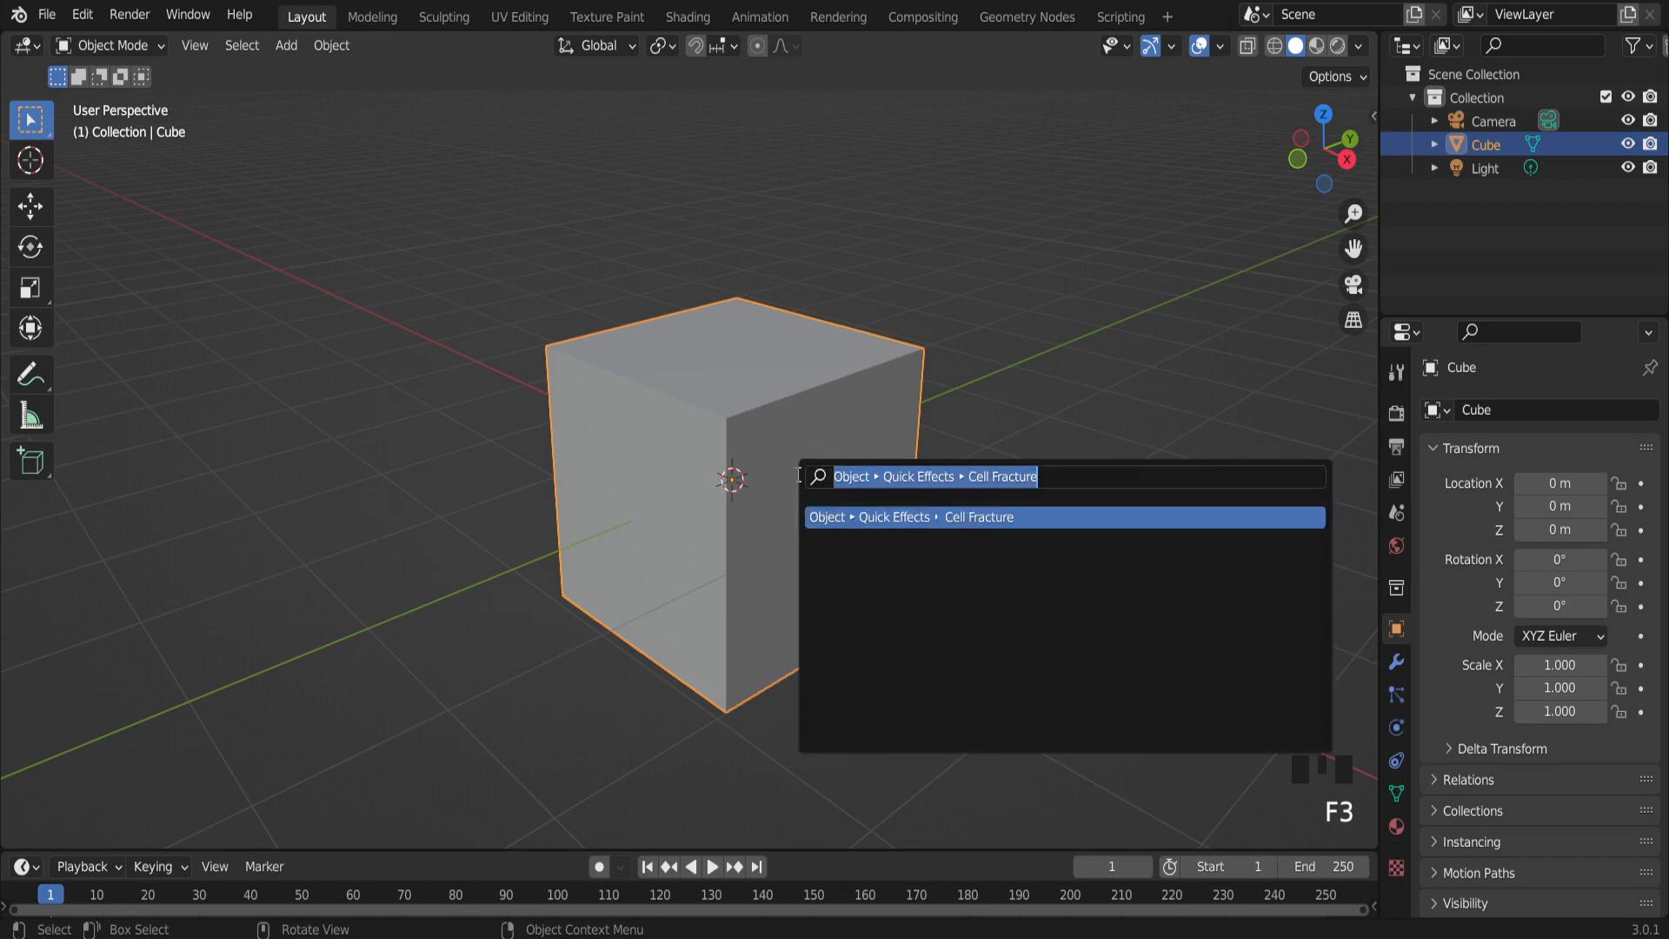
{"action": "left_click", "coordinate": [1021, 518]}
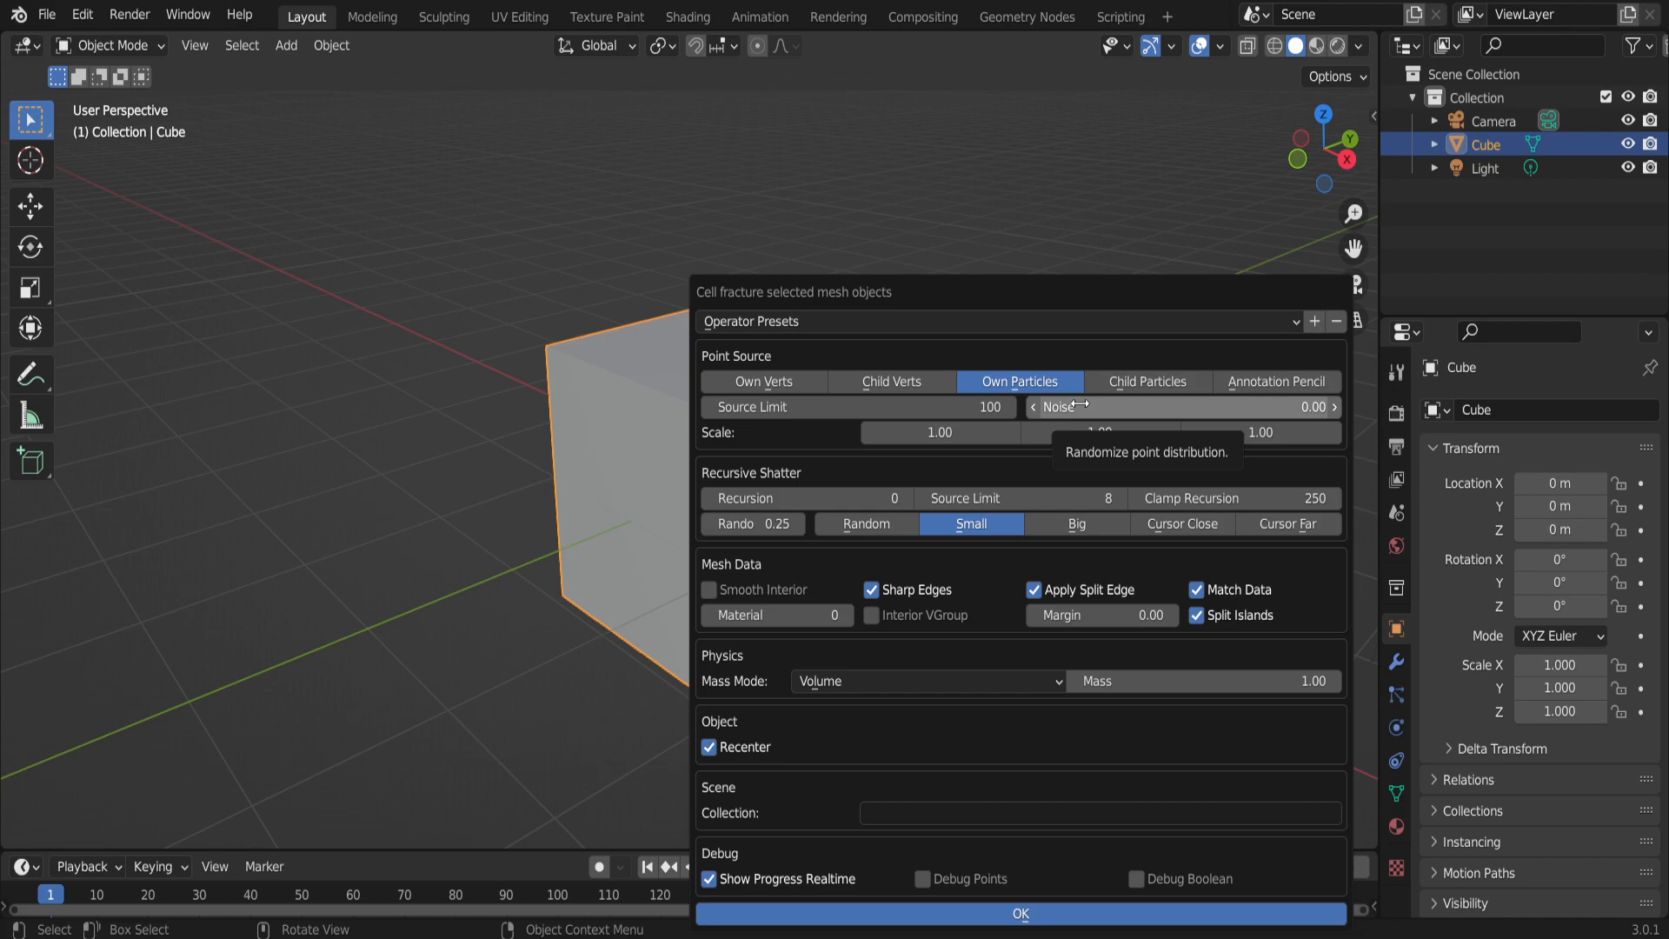
{"action": "left_click_drag", "start_coordinate": [1080, 404], "coordinate": [1168, 414]}
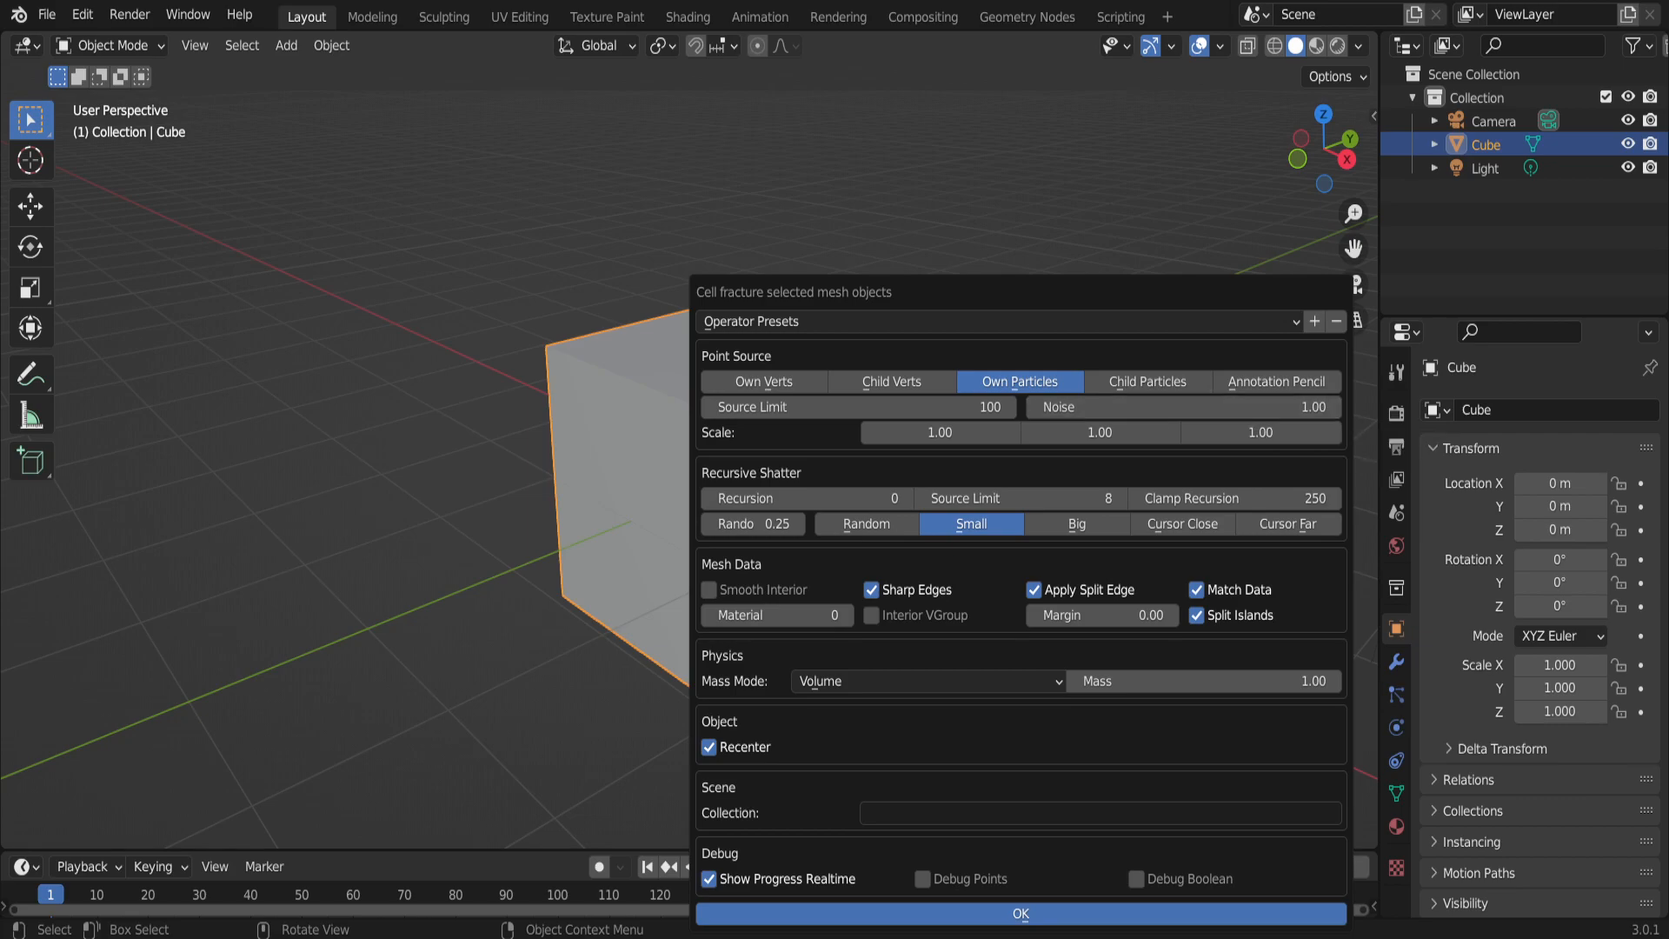
{"action": "left_click", "coordinate": [1066, 905]}
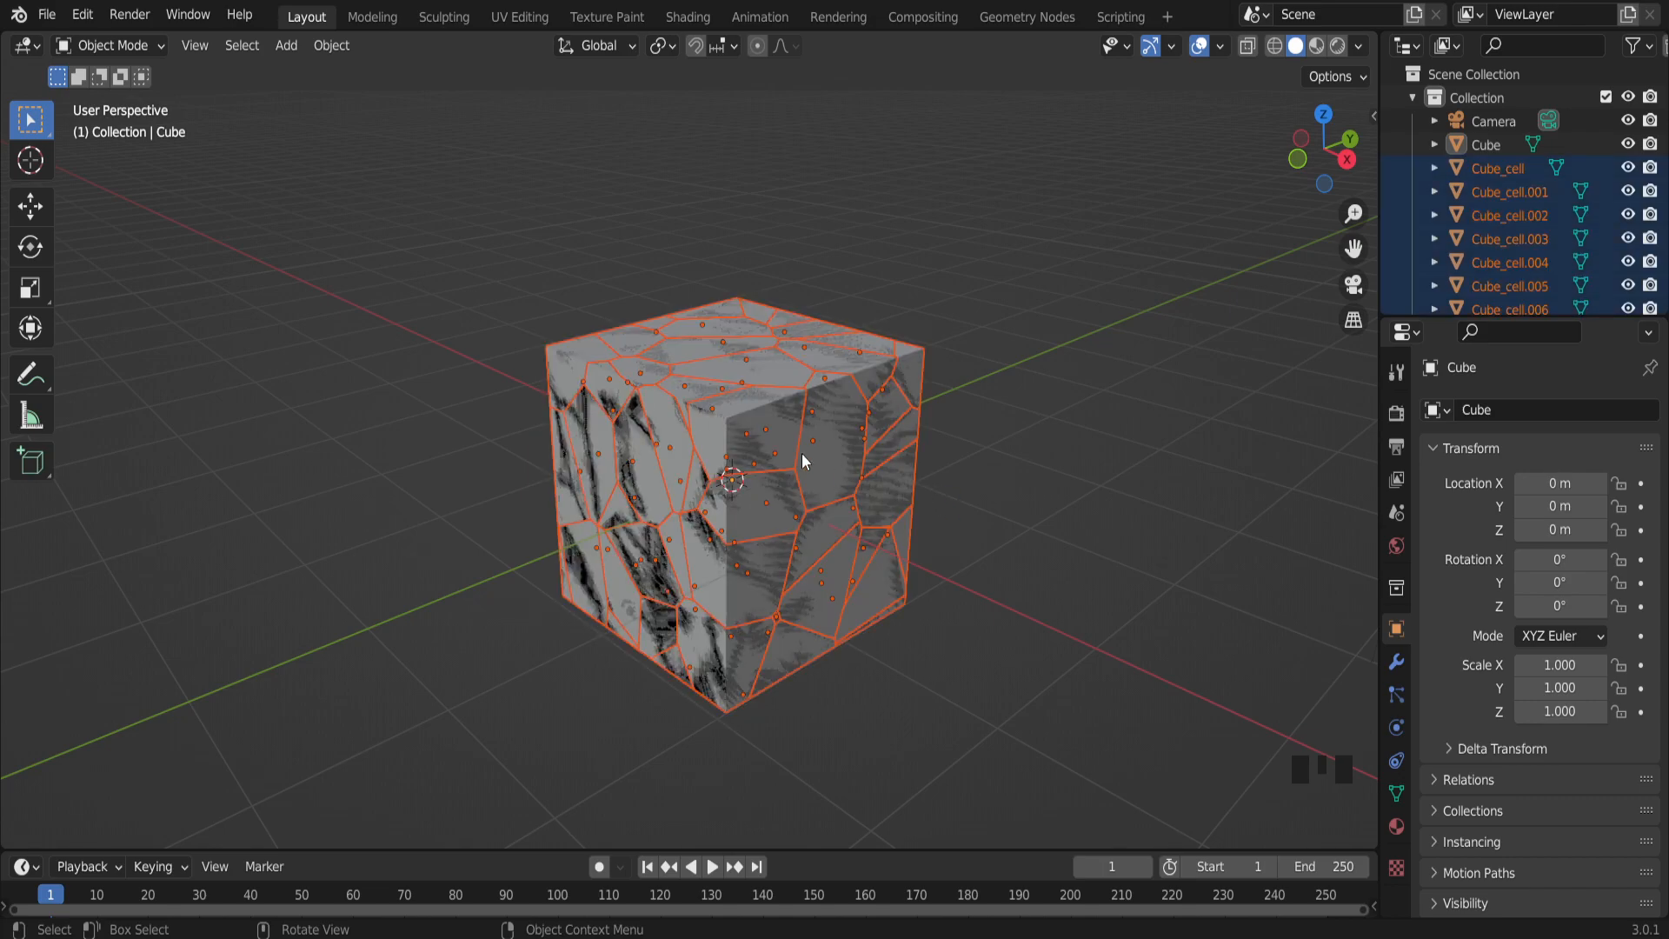
{"action": "left_click", "coordinate": [1492, 143]}
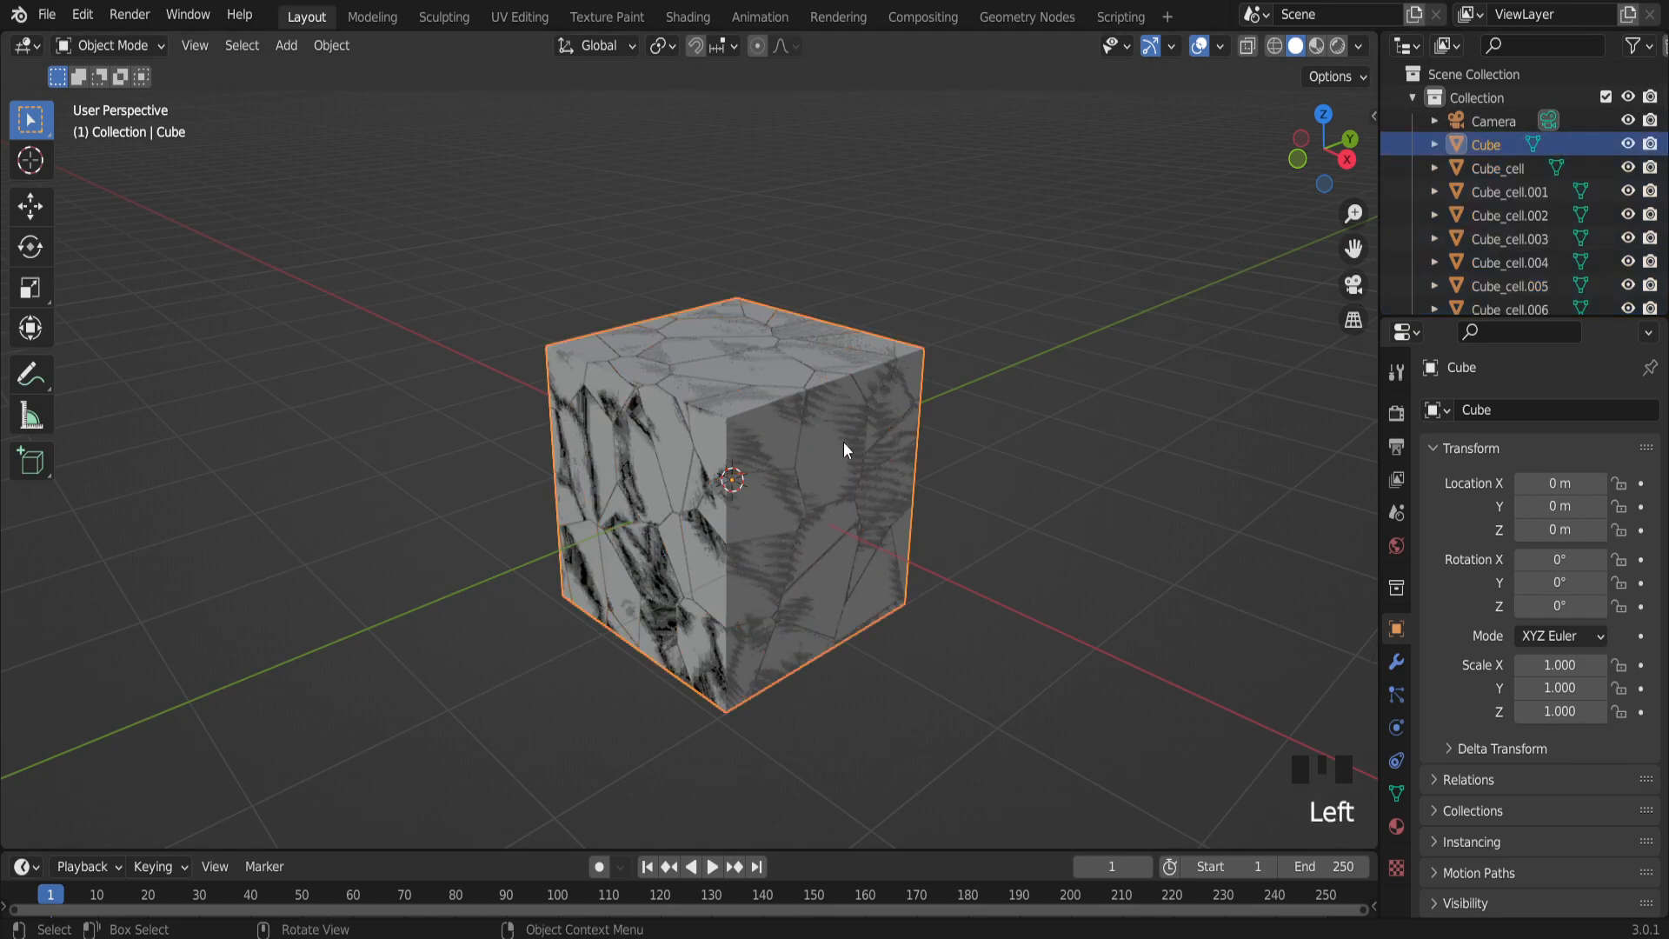
{"action": "key", "text": "Delete"}
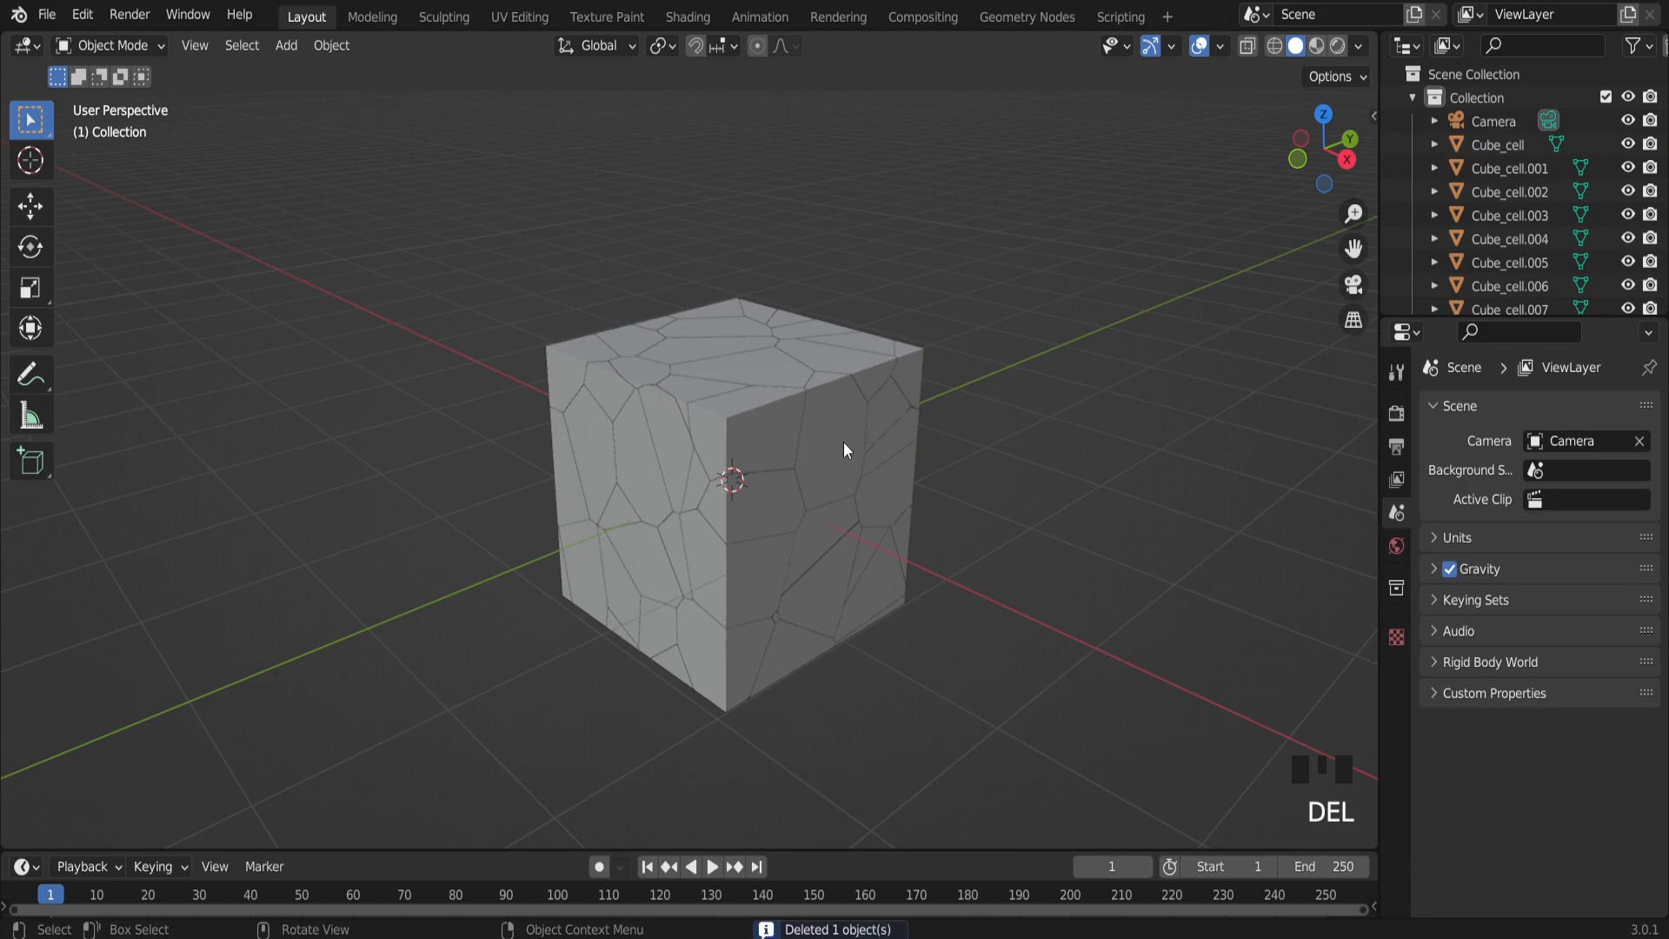
Try moving a single fractured piece out of the cube's side.
{"action": "middle_click_drag", "start_coordinate": [499, 443], "coordinate": [895, 459]}
{"action": "left_click", "coordinate": [771, 492]}
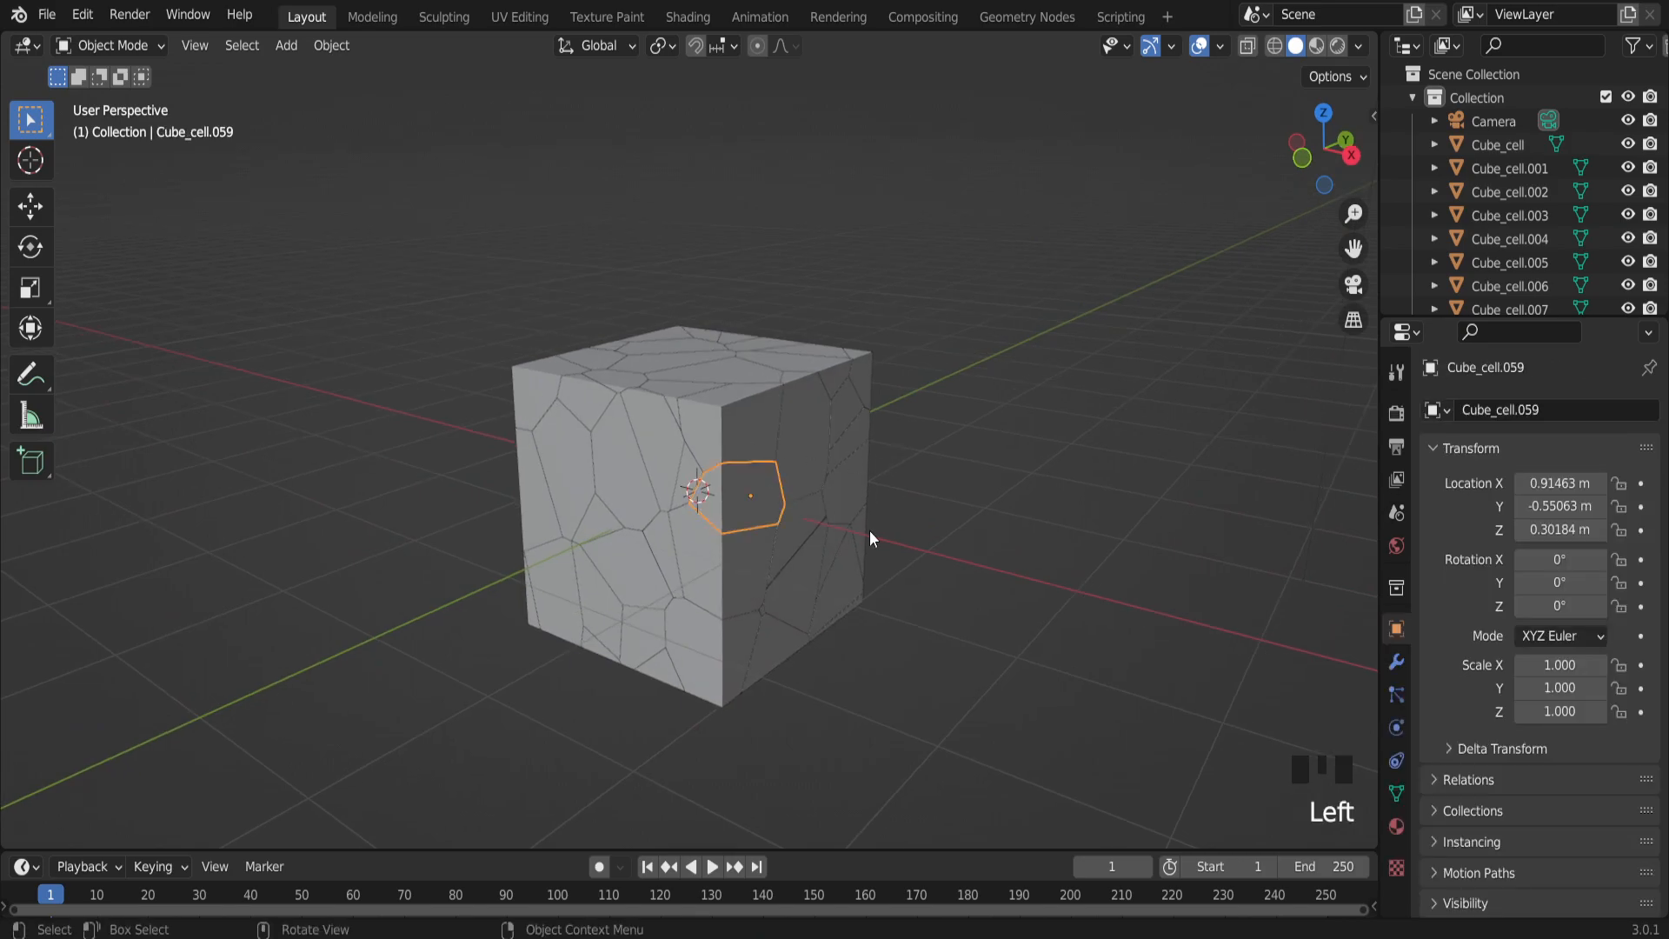
{"action": "key", "text": "g"}
{"action": "right_click", "coordinate": [946, 535]}
{"action": "key", "text": "g"}
{"action": "right_click", "coordinate": [1069, 397]}
{"action": "key", "text": "g"}
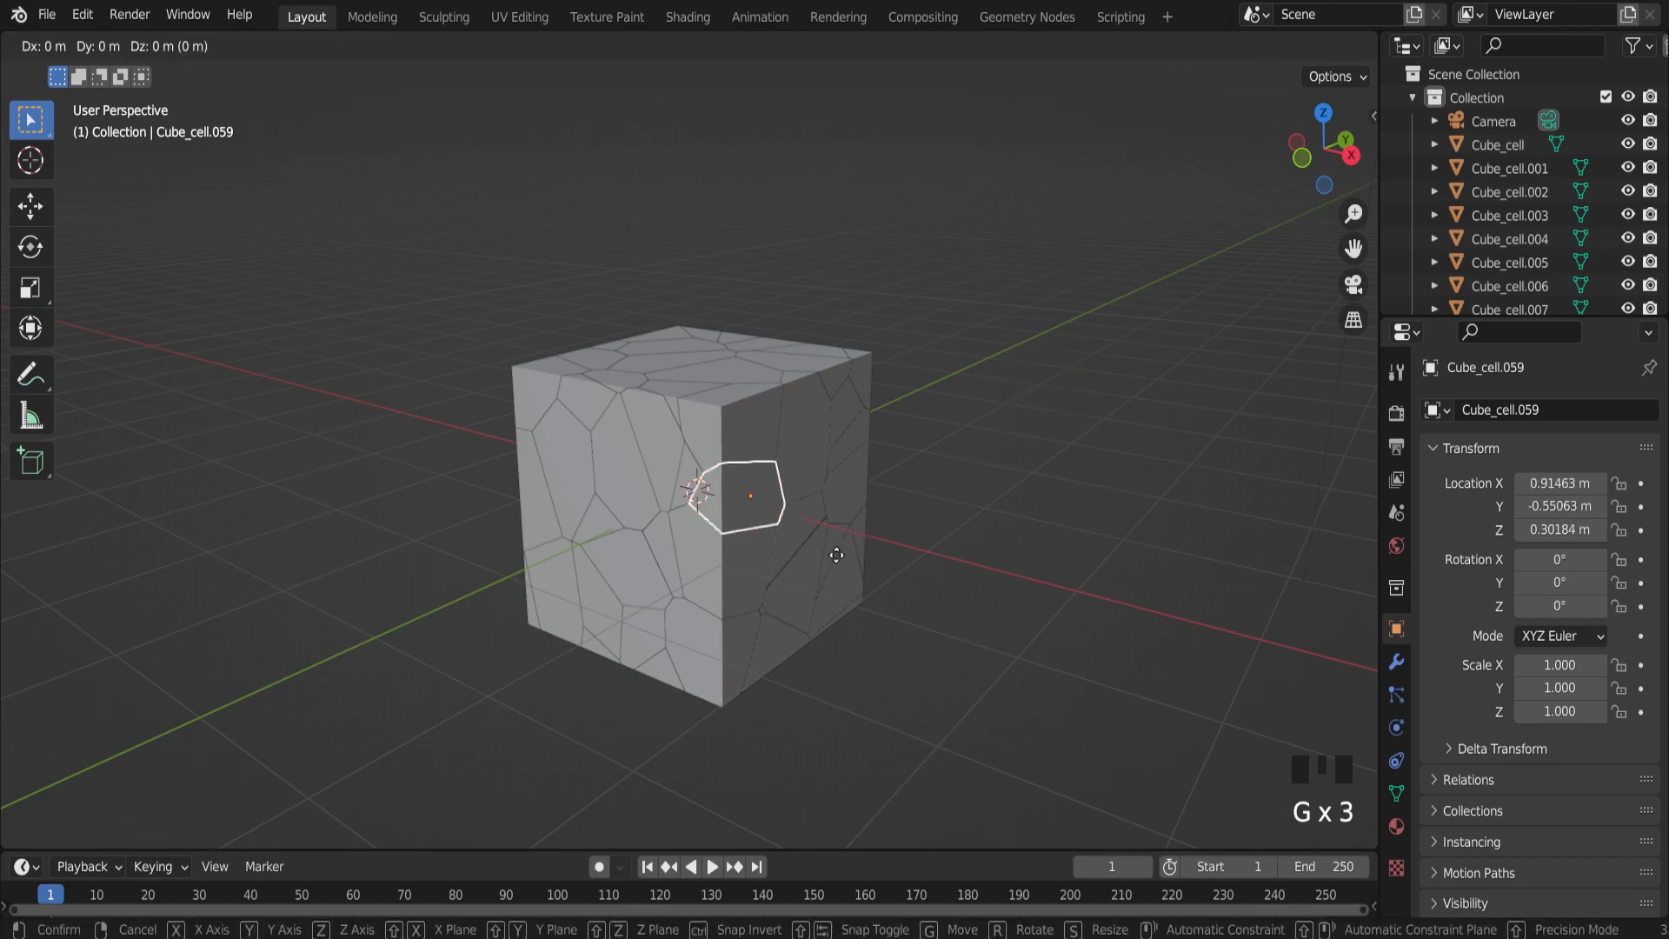
{"action": "right_click", "coordinate": [847, 709]}
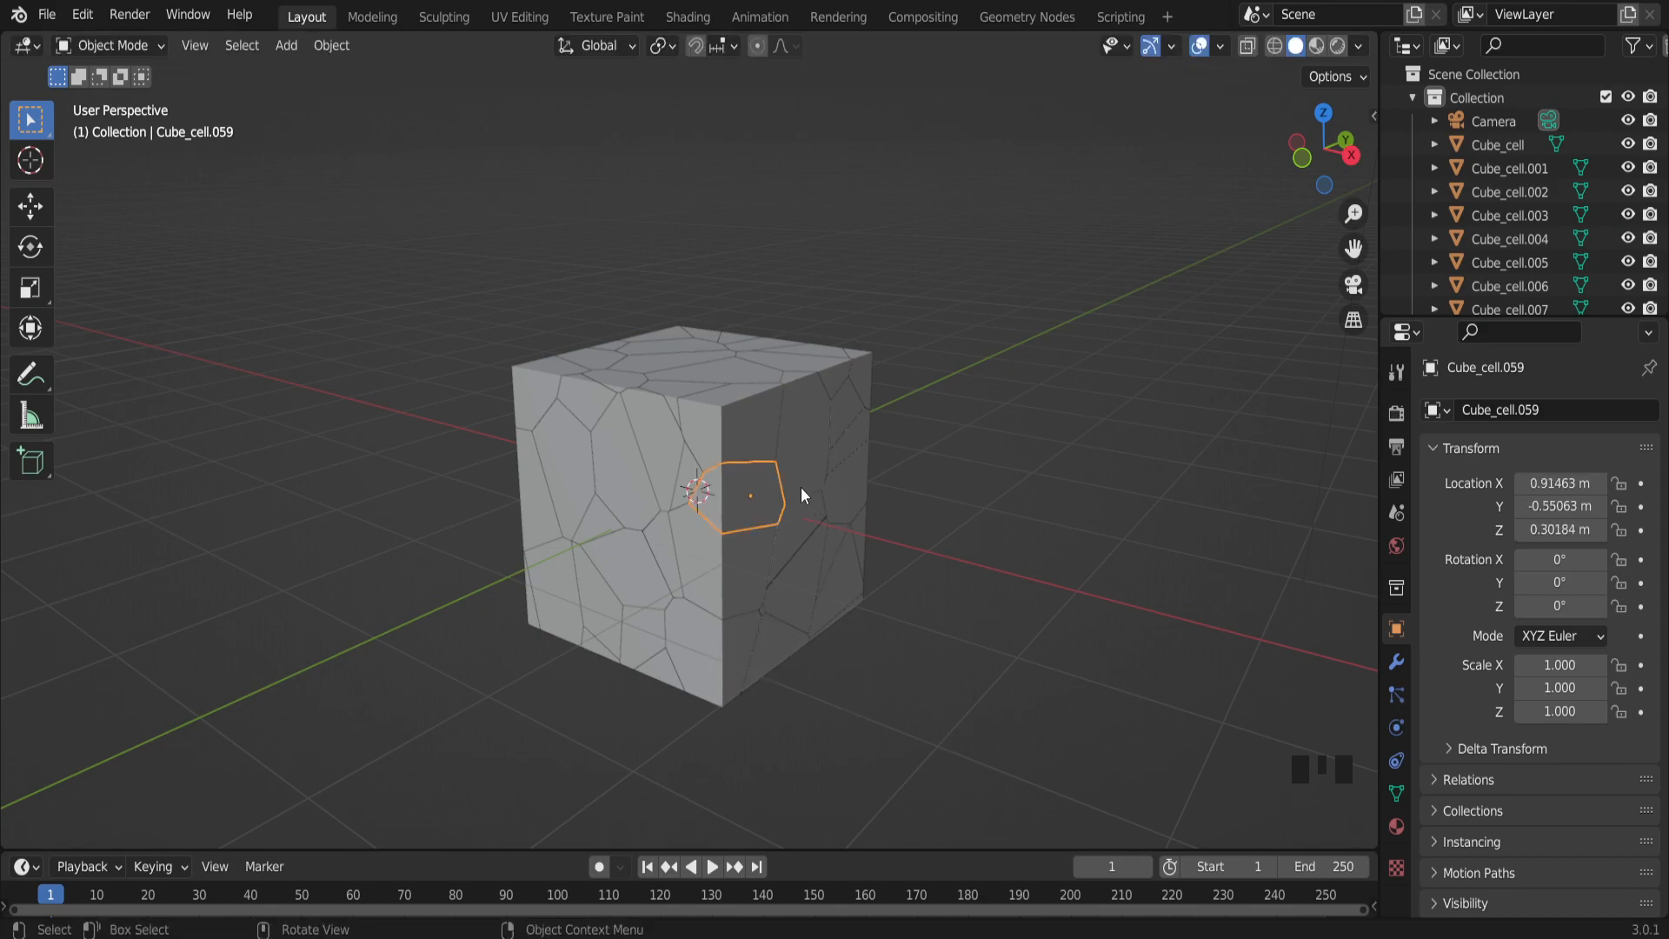
{"action": "scroll", "coordinate": [821, 484], "scroll_direction": "up", "scroll_amount": 2}
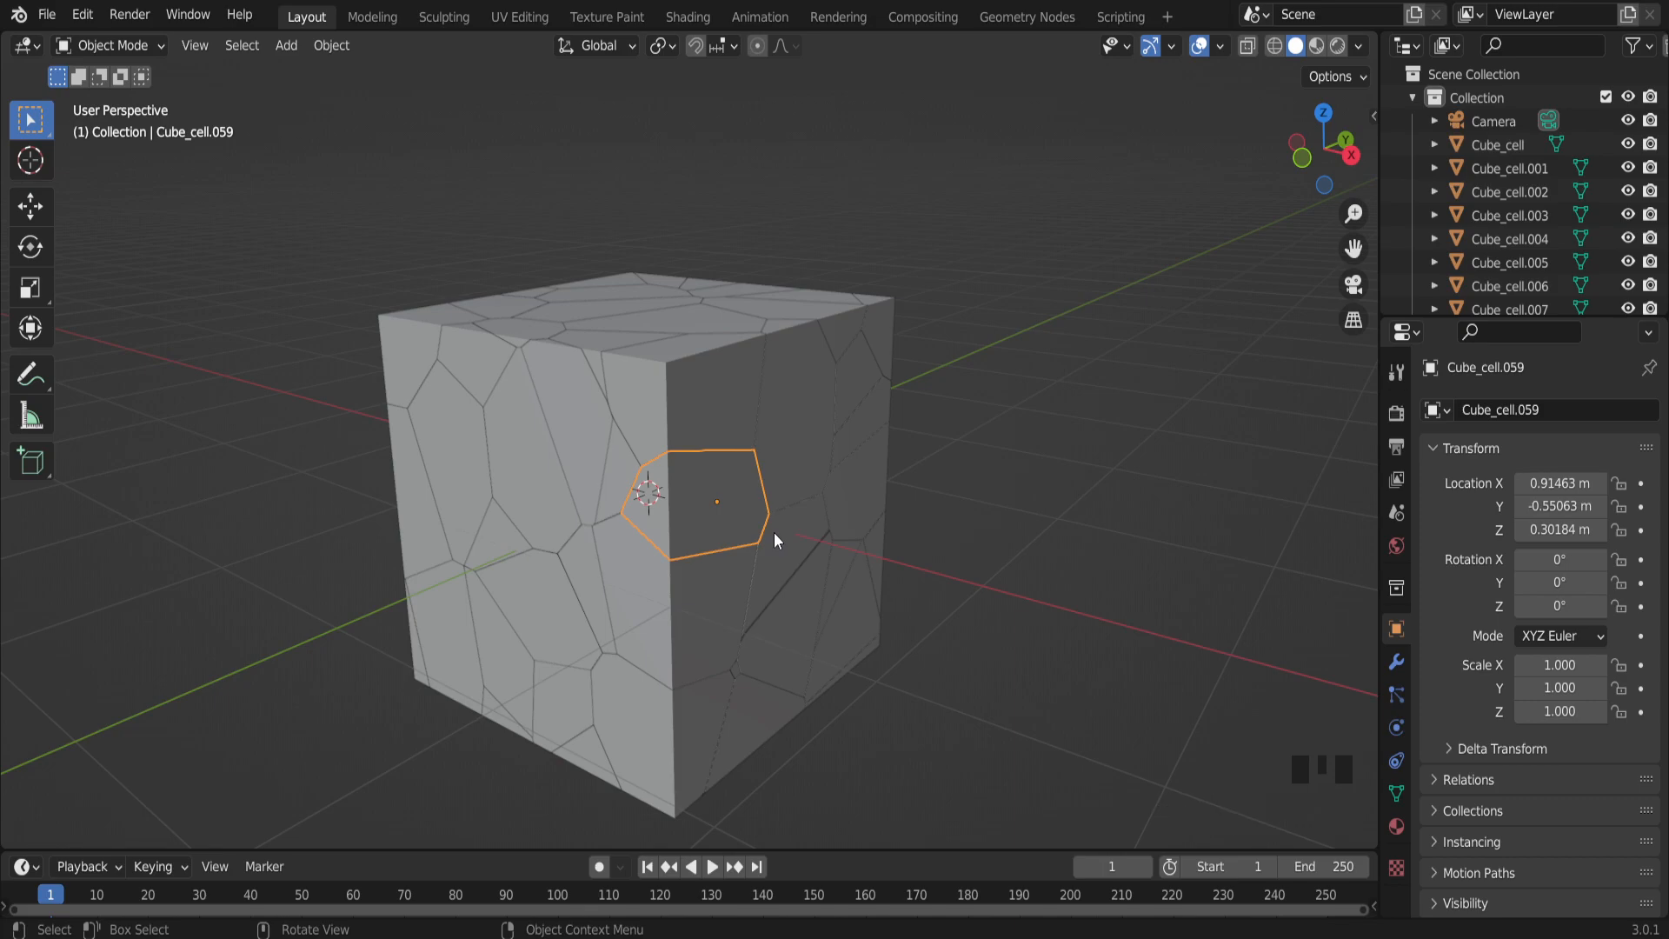
{"action": "key", "text": "g"}
{"action": "right_click", "coordinate": [1129, 556]}
{"action": "scroll", "coordinate": [844, 547], "scroll_direction": "down", "scroll_amount": 2}
{"action": "middle_click_drag", "start_coordinate": [844, 548], "coordinate": [853, 485]}
{"action": "scroll", "coordinate": [821, 447], "scroll_direction": "up", "scroll_amount": 2}
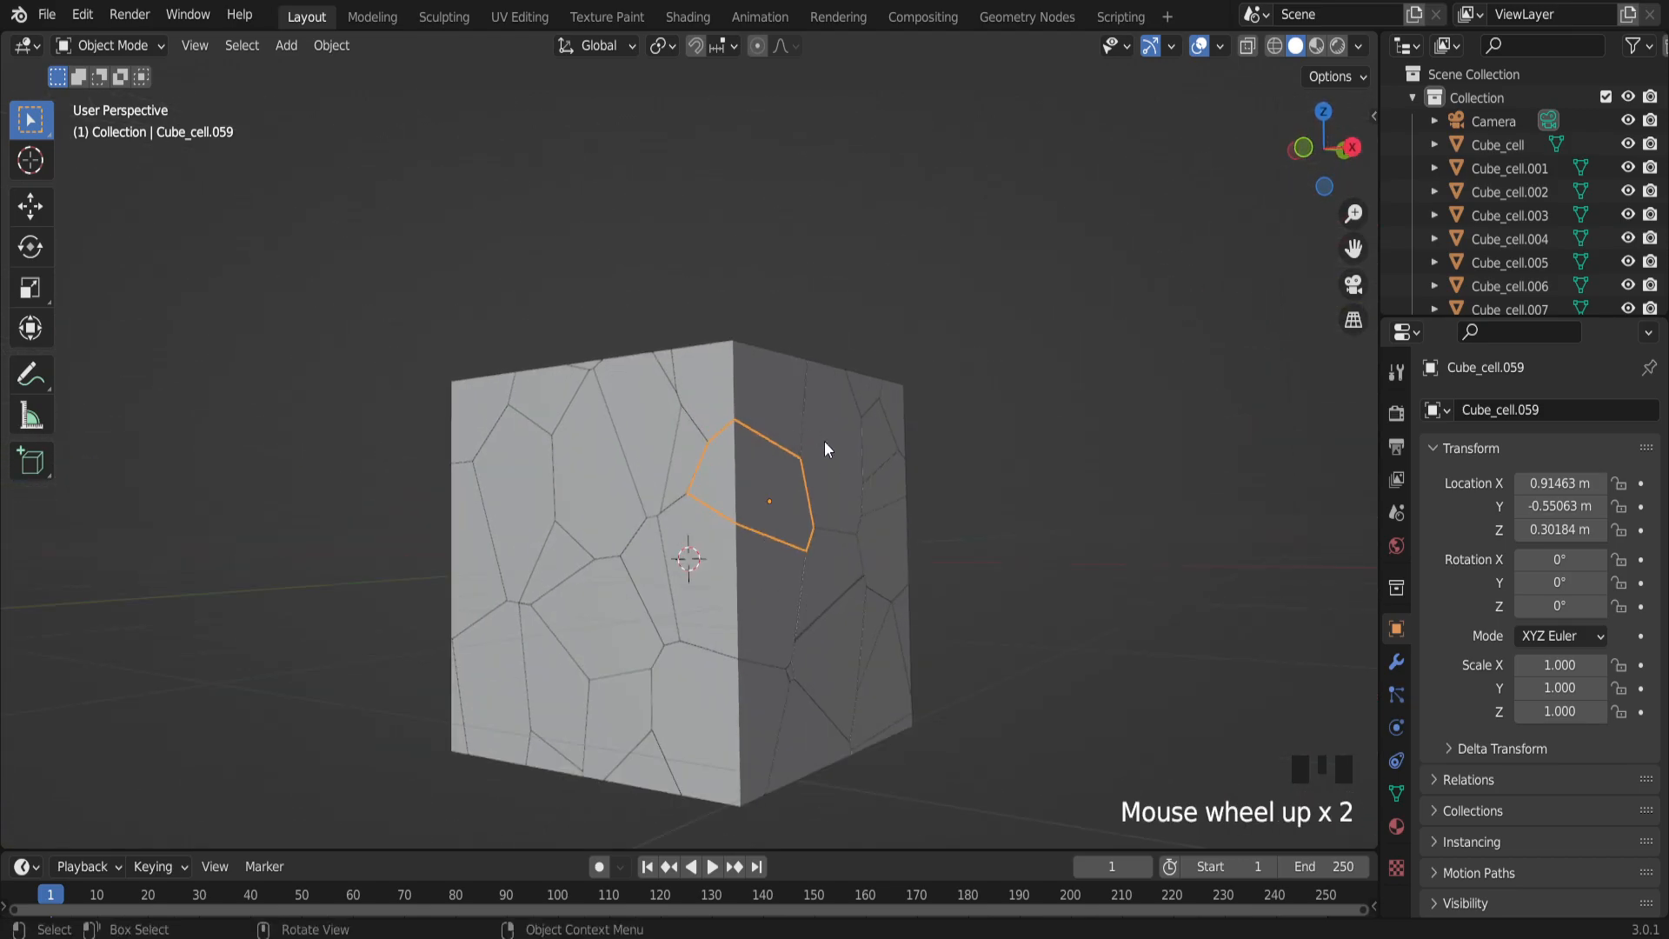
Select all the fractured pieces and add Rigid Body physics to the active one.
{"action": "scroll", "coordinate": [949, 421], "scroll_direction": "down", "scroll_amount": 2}
{"action": "left_click_drag", "start_coordinate": [969, 363], "coordinate": [590, 716]}
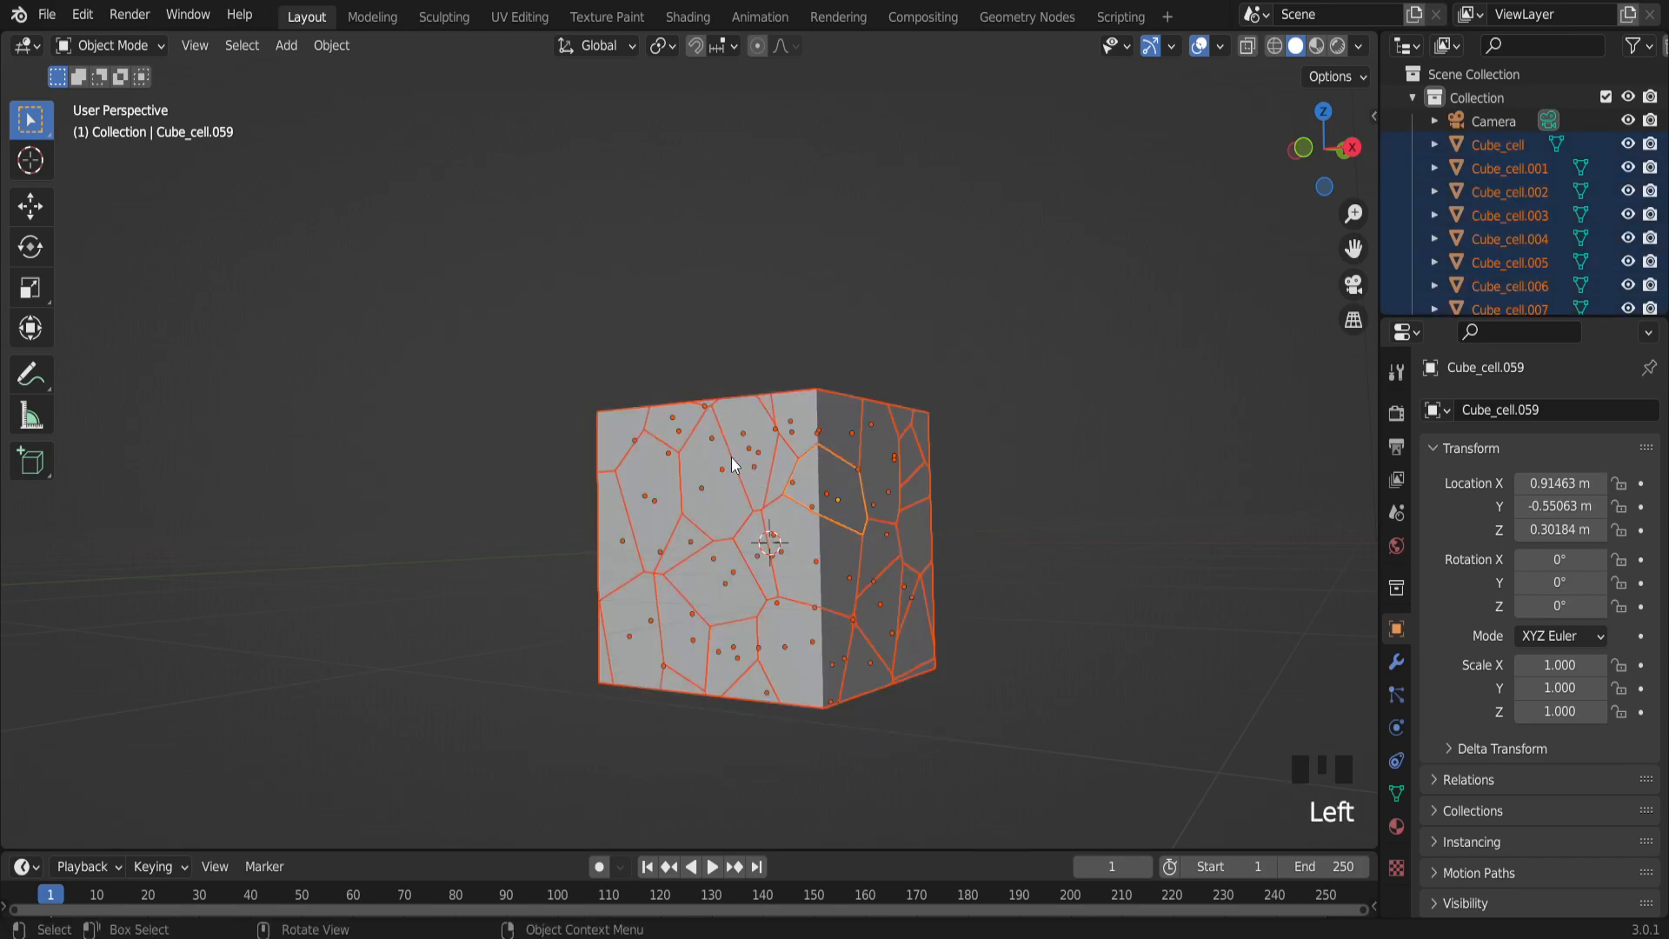
{"action": "scroll", "coordinate": [733, 466], "scroll_direction": "up", "scroll_amount": 2}
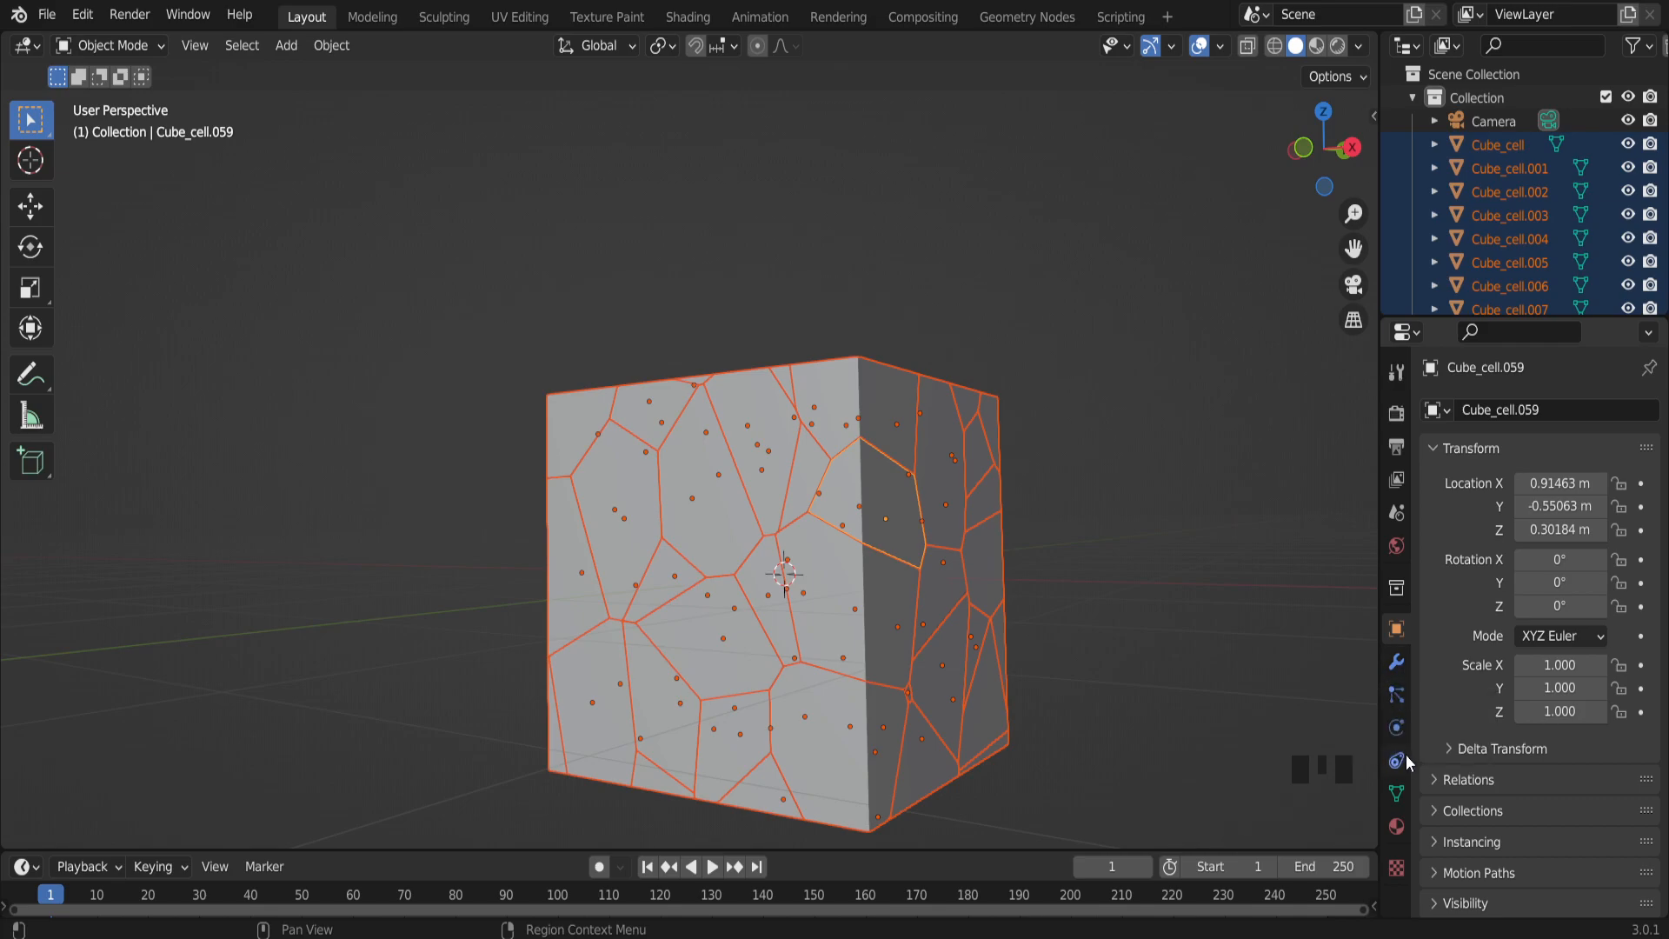
{"action": "left_click", "coordinate": [1395, 730]}
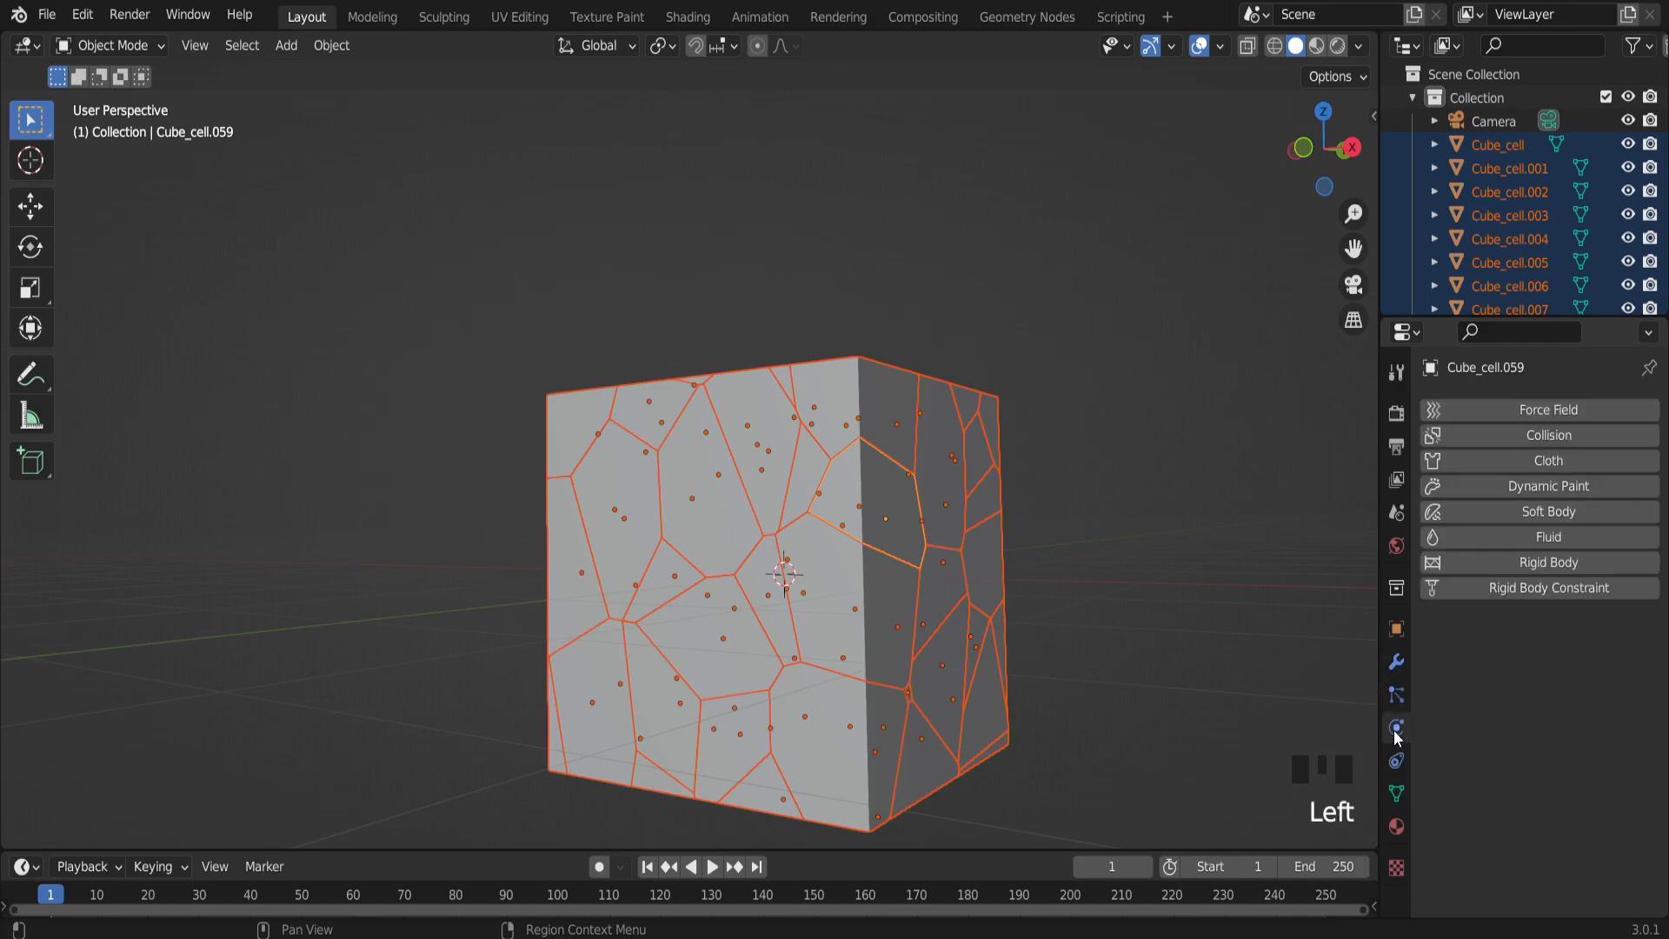
{"action": "left_click", "coordinate": [1542, 570]}
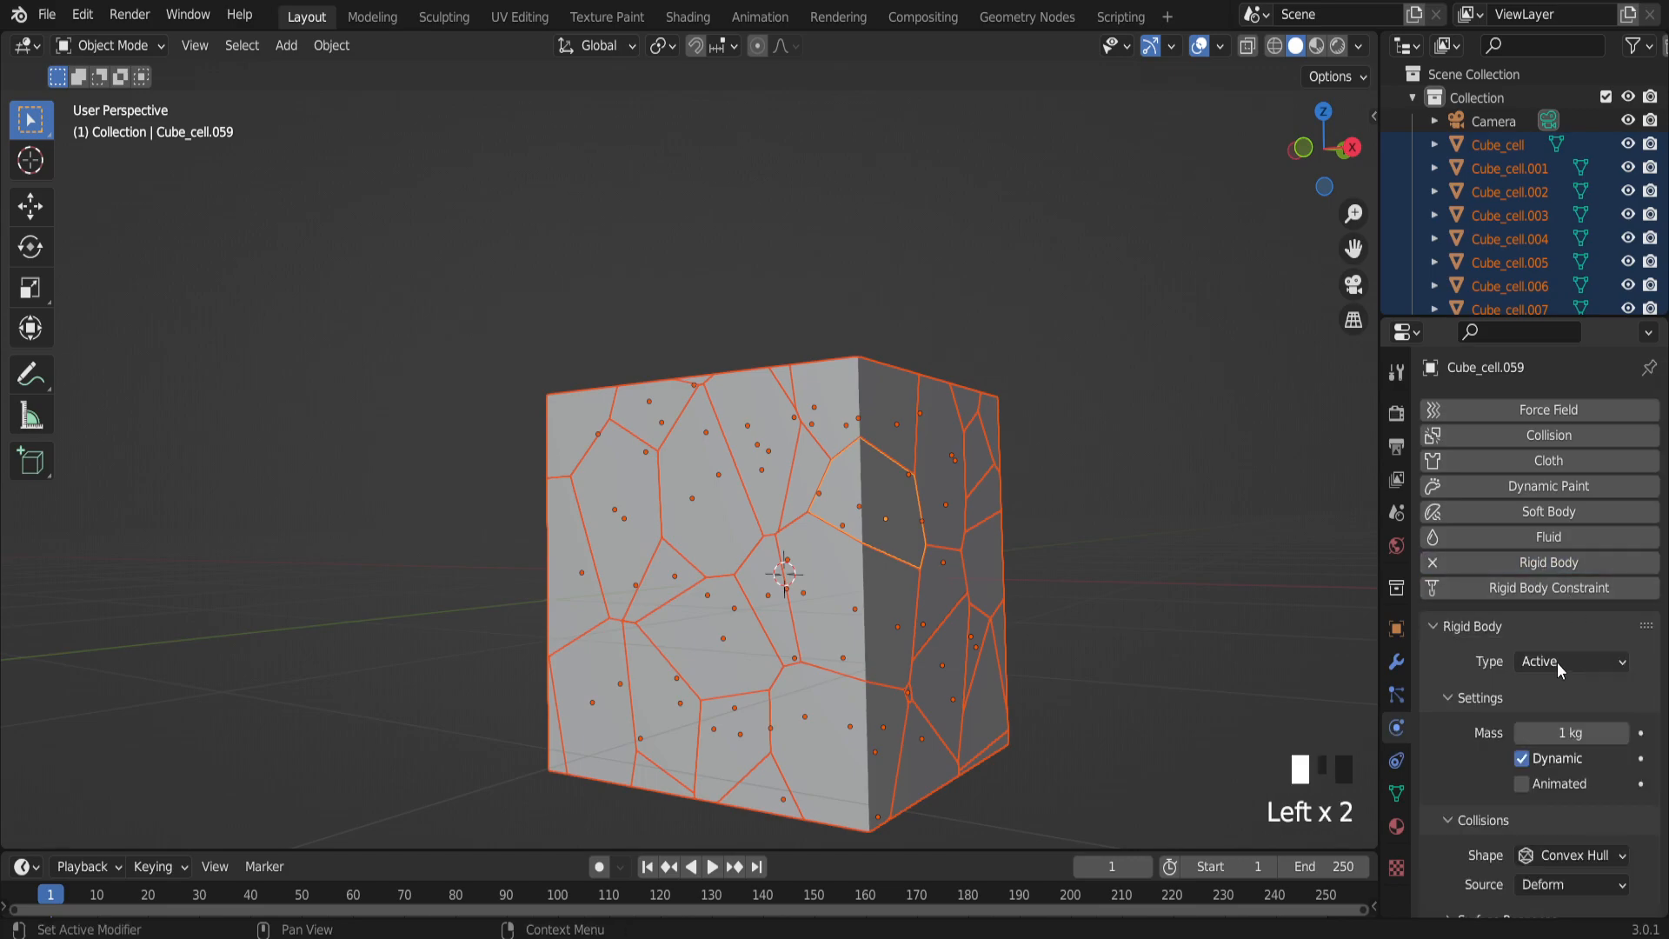
Set the active piece's rigid body surface friction to 0.866.
{"action": "scroll", "coordinate": [1595, 755], "scroll_direction": "down", "scroll_amount": 4}
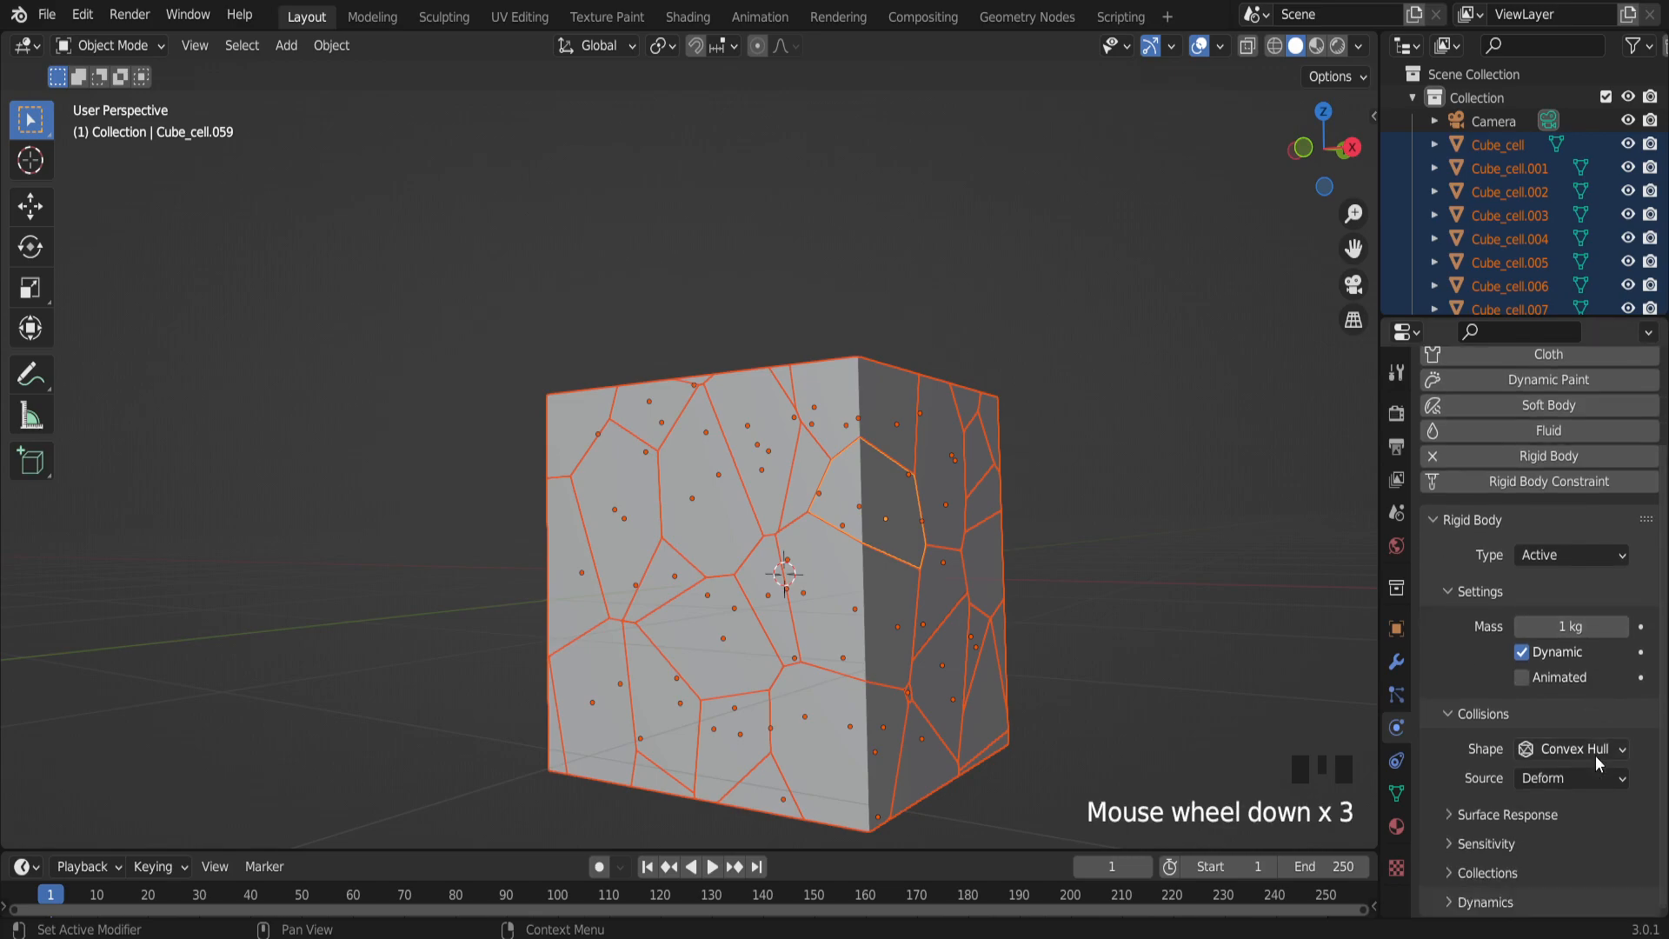
{"action": "left_click", "coordinate": [1454, 816]}
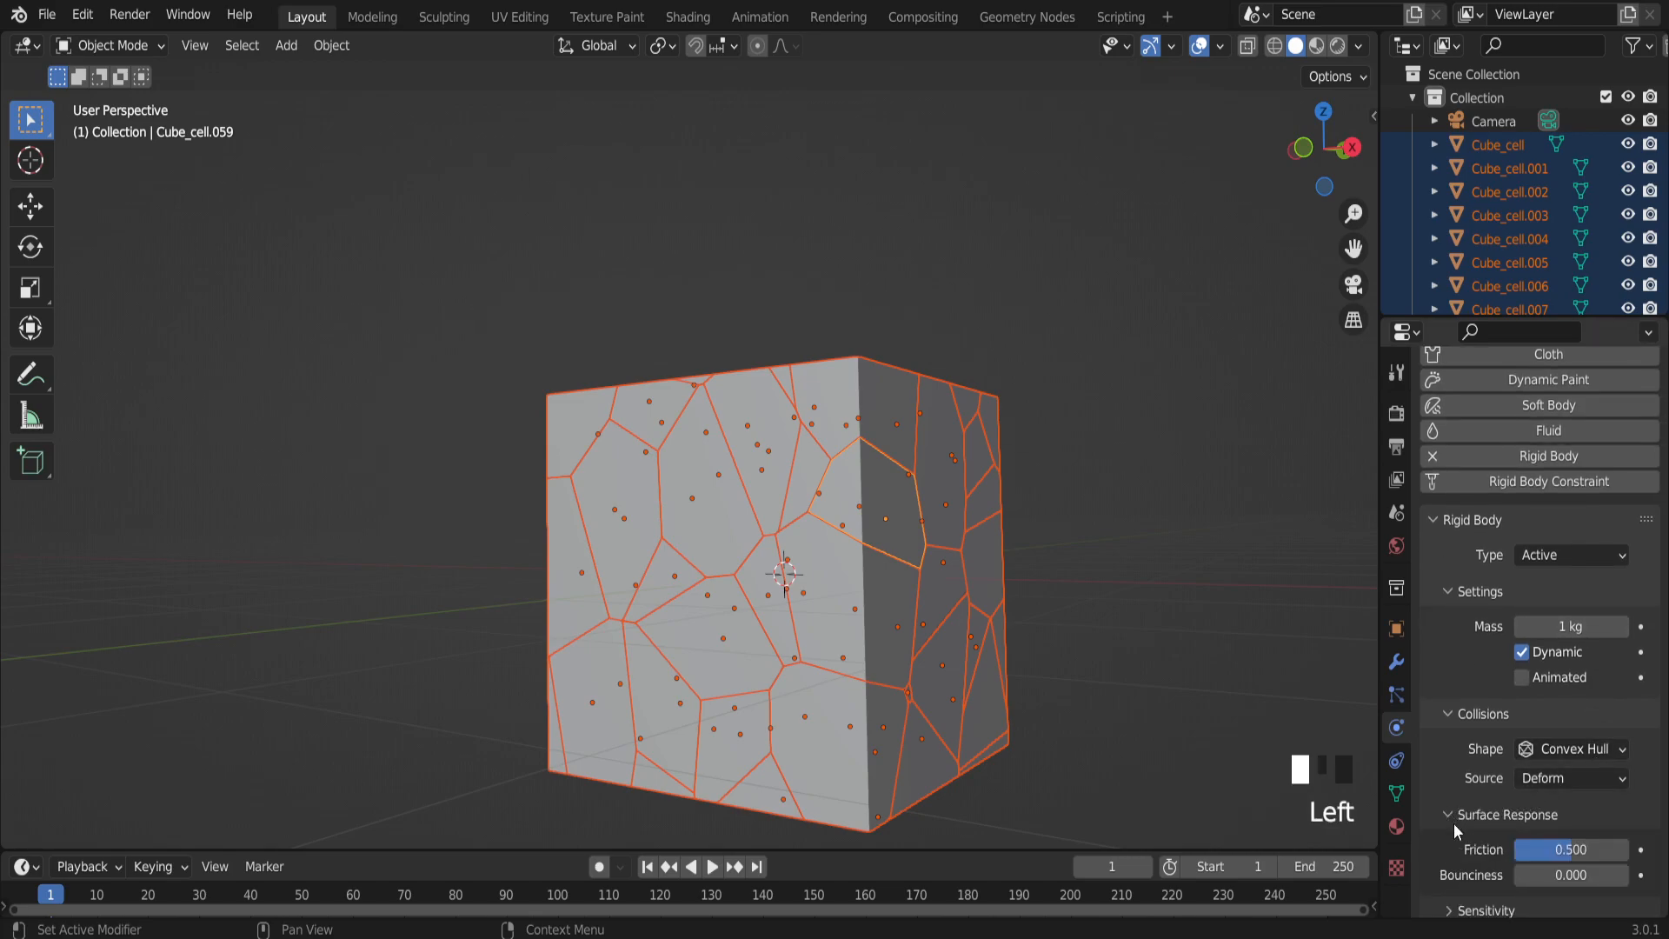
{"action": "left_click", "coordinate": [1543, 850]}
{"action": "left_click_drag", "start_coordinate": [1571, 849], "coordinate": [1613, 849]}
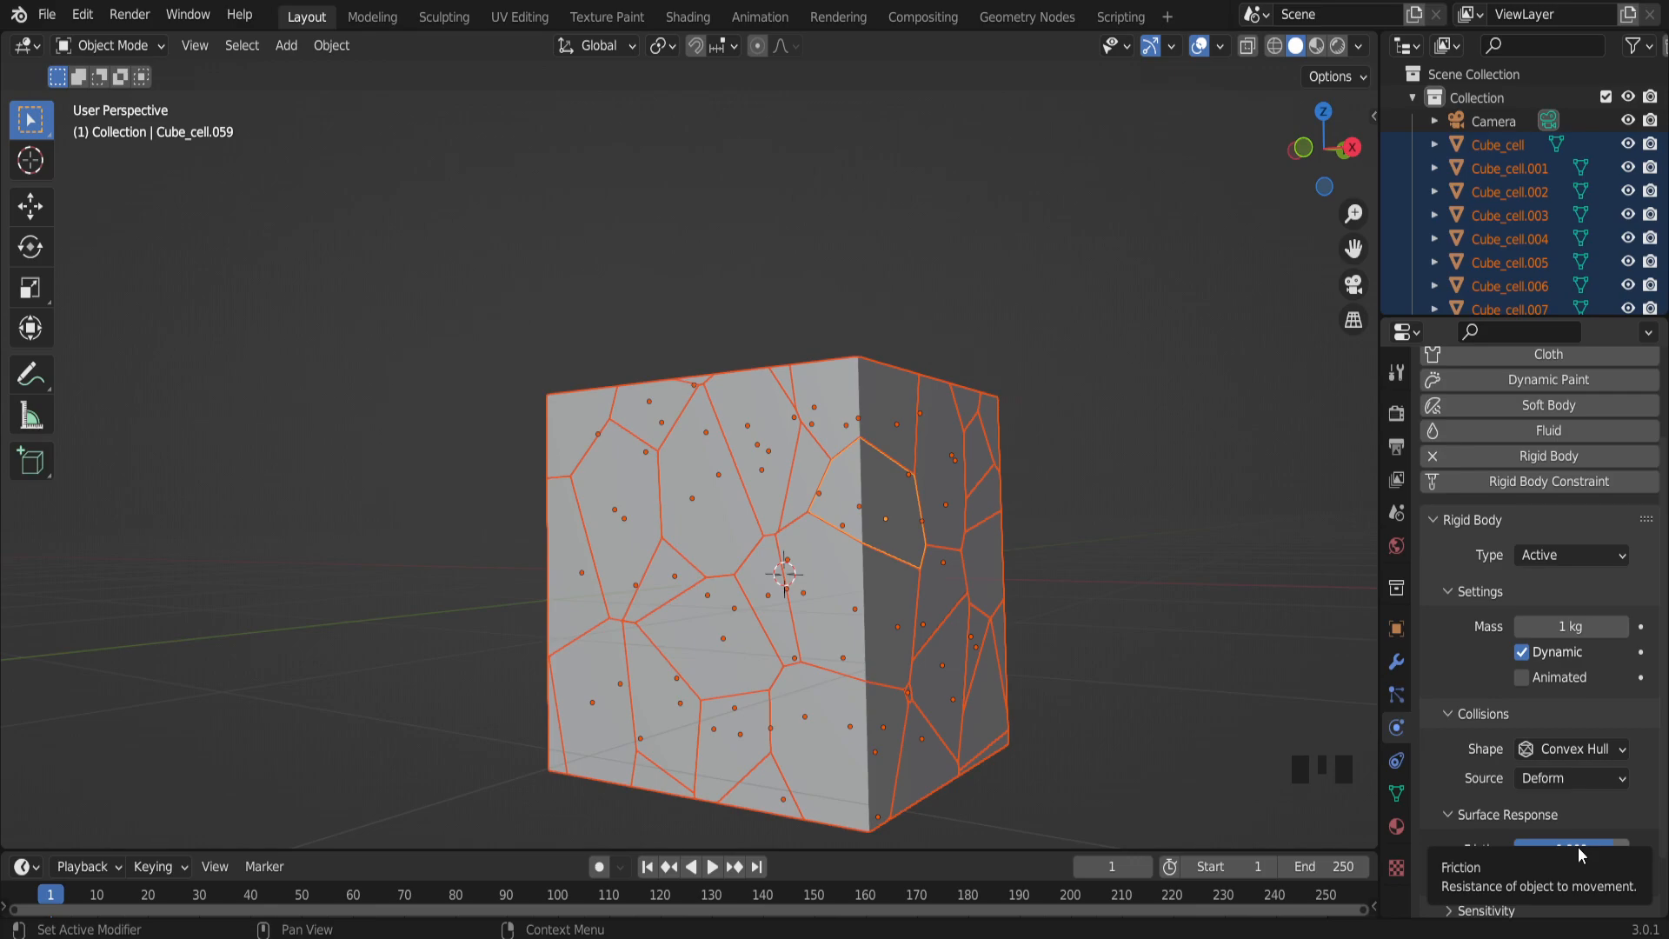
Copy the rigid body settings from the active piece to all the selected pieces.
{"action": "scroll", "coordinate": [1119, 603], "scroll_direction": "down", "scroll_amount": 1}
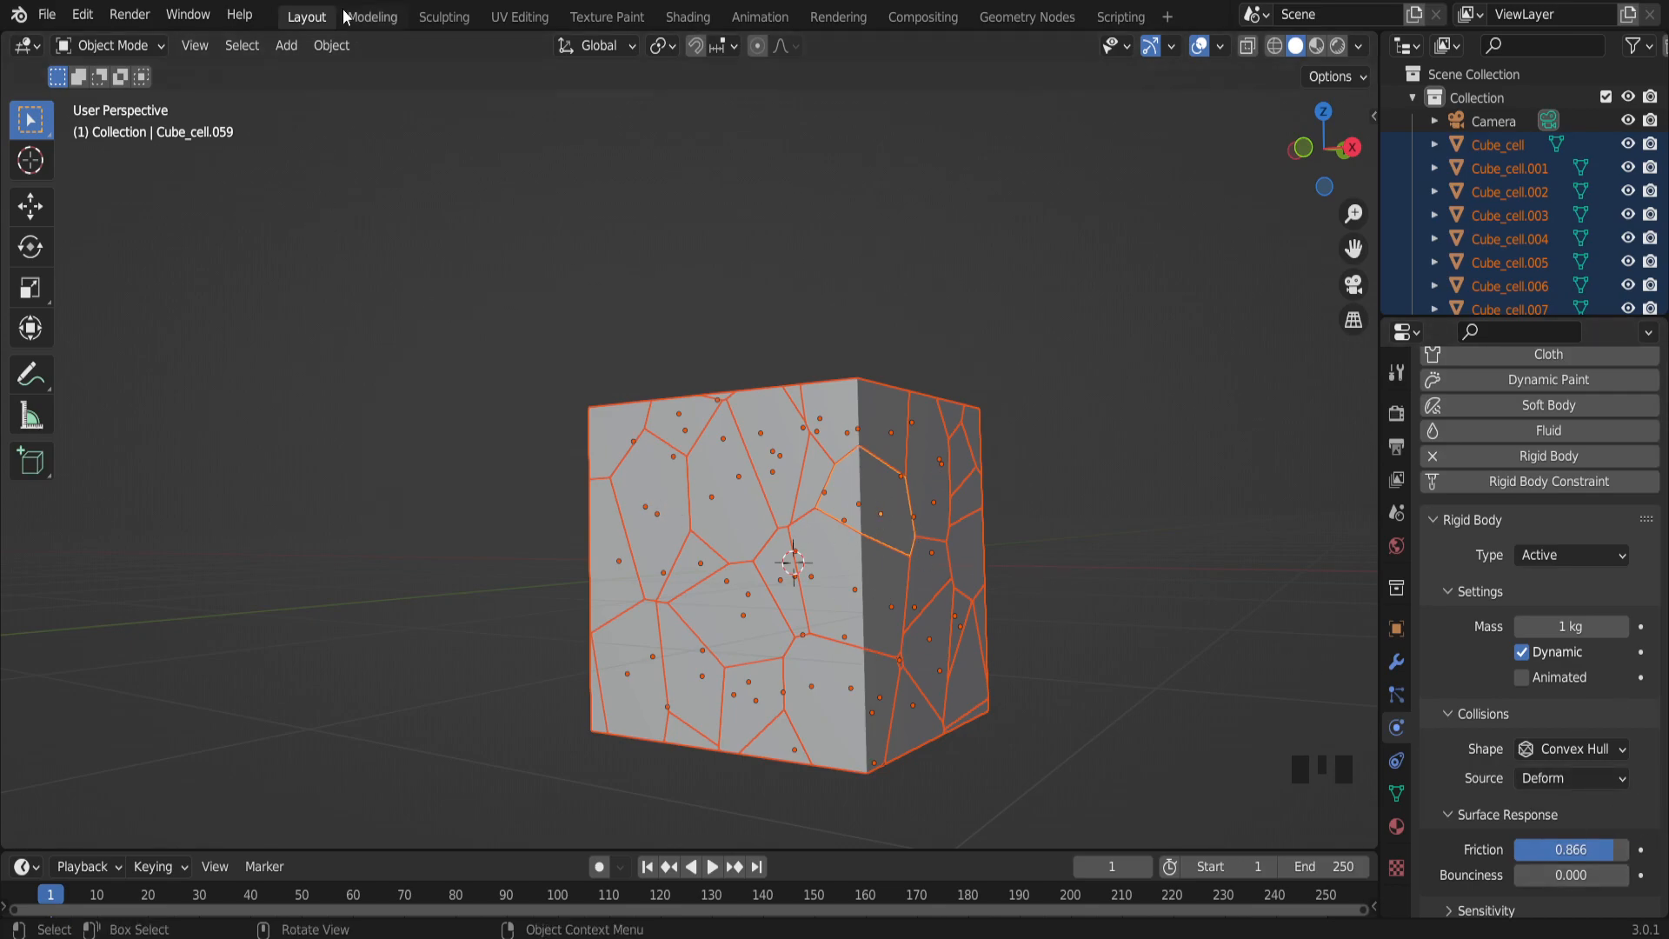
{"action": "left_click", "coordinate": [336, 48]}
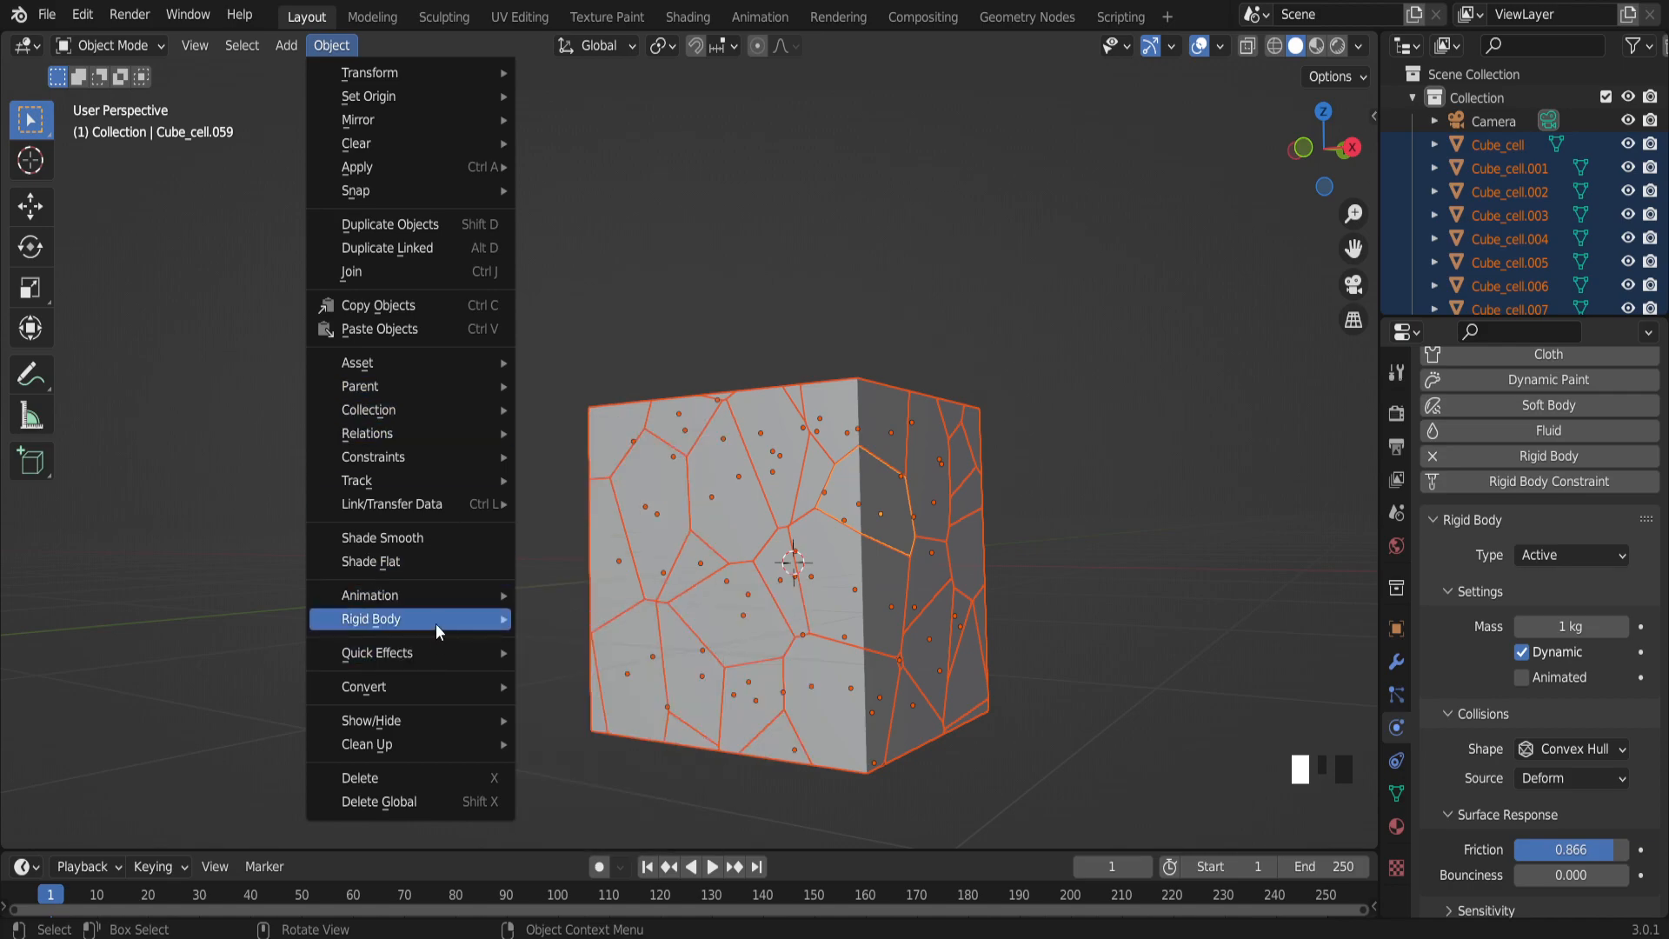
{"action": "mouse_move", "coordinate": [430, 622]}
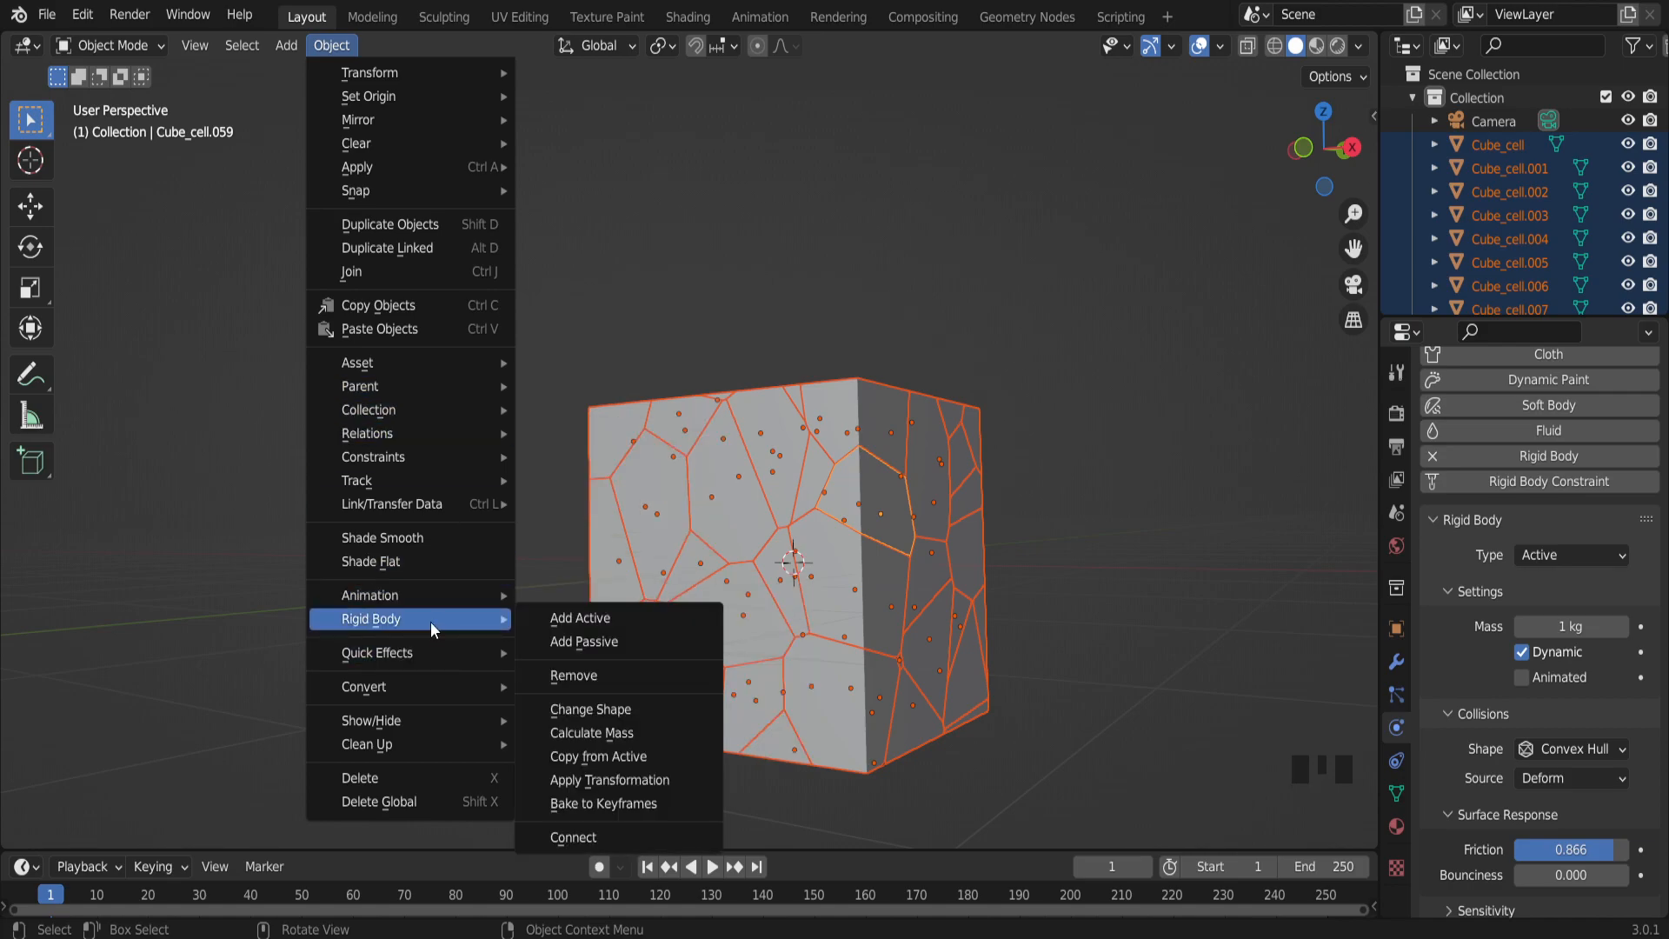
{"action": "left_click", "coordinate": [628, 762]}
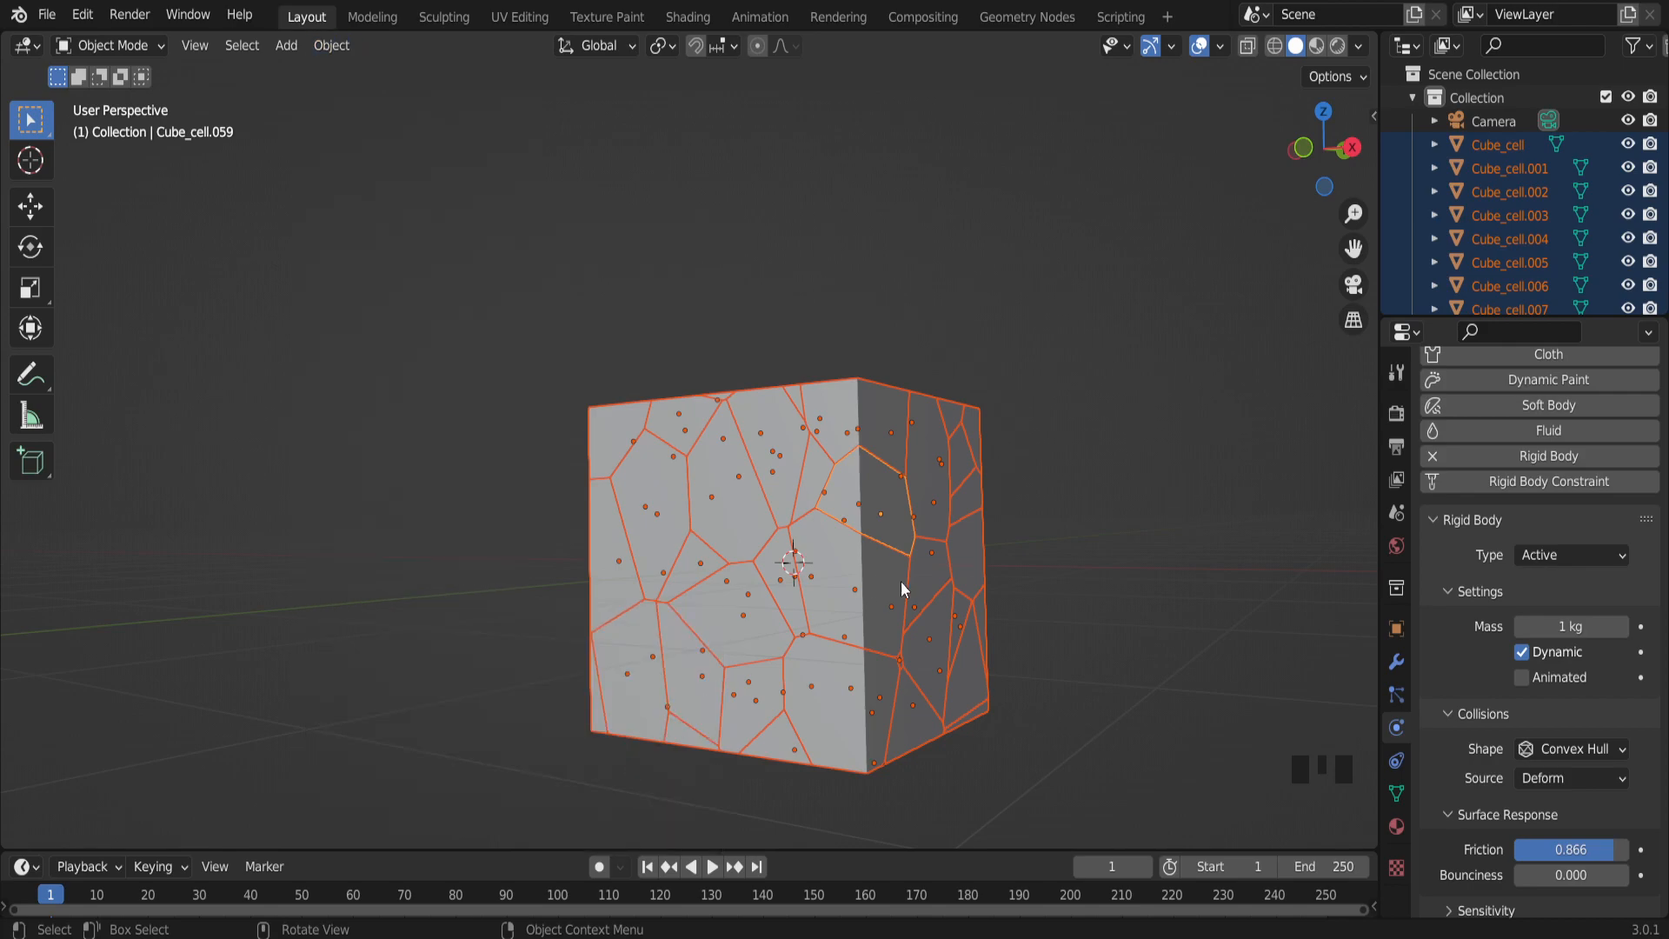
Play the rigid body simulation to watch the fractured cube fall, and stop it at frame 23.
{"action": "key", "text": "space"}
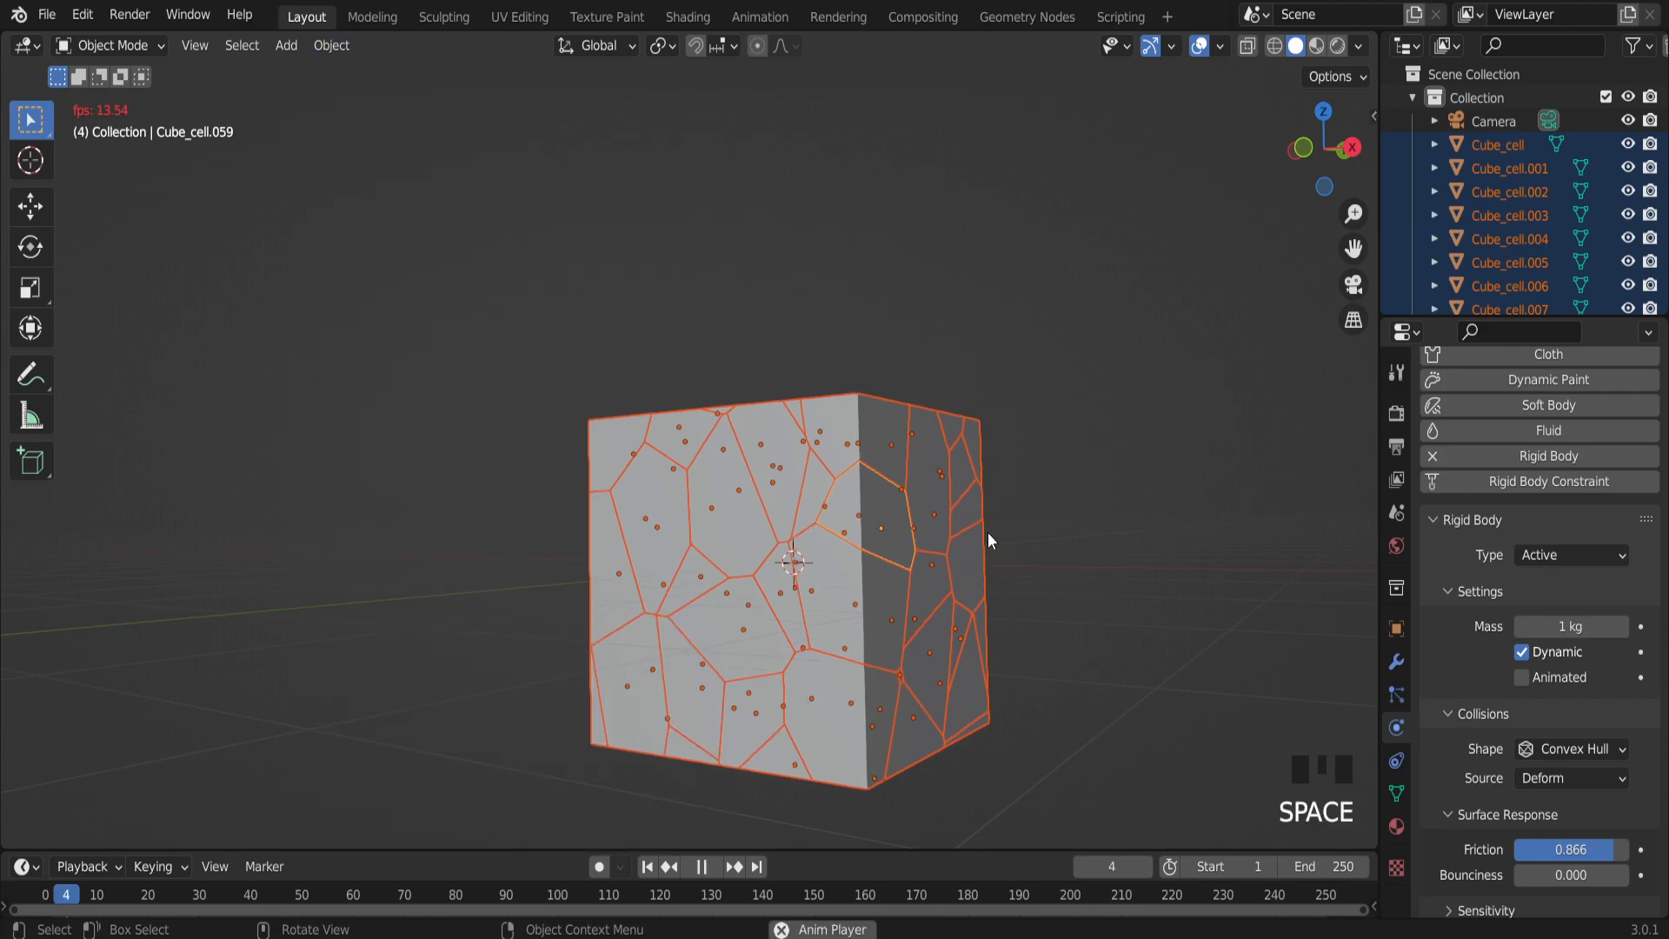
{"action": "left_click", "coordinate": [988, 532]}
{"action": "scroll", "coordinate": [885, 530], "scroll_direction": "down", "scroll_amount": 3}
{"action": "key", "text": "space"}
{"action": "scroll", "coordinate": [858, 602], "scroll_direction": "down", "scroll_amount": 3}
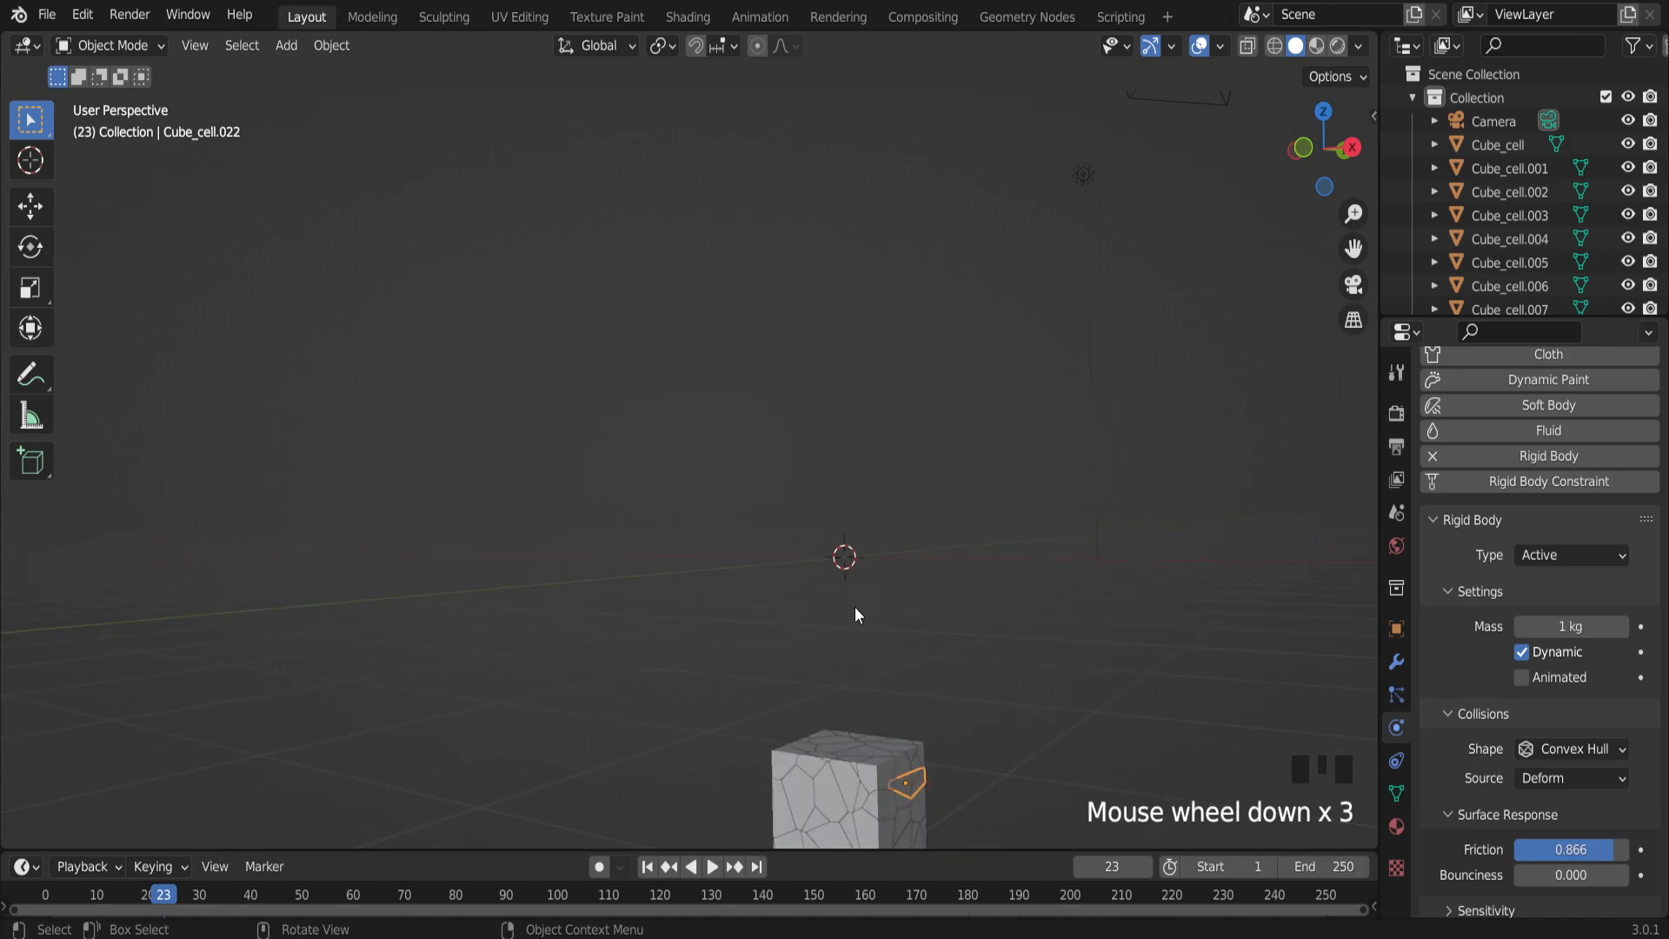
Move the timeline back to frame 4.
{"action": "scroll", "coordinate": [832, 779], "scroll_direction": "up", "scroll_amount": 2}
{"action": "key", "text": "Left"}
{"action": "key", "text": "Left"}
{"action": "key", "text": "Left"}
{"action": "key", "text": "Left"}
{"action": "key", "text": "Left"}
{"action": "key", "text": "Left"}
{"action": "key", "text": "Left"}
{"action": "key", "text": "Left"}
{"action": "key", "text": "Left"}
{"action": "key", "text": "Left"}
{"action": "key", "text": "Left"}
{"action": "key", "text": "Left"}
{"action": "key", "text": "Left"}
{"action": "key", "text": "Left"}
{"action": "key", "text": "Left"}
{"action": "key", "text": "Left"}
{"action": "key", "text": "Left"}
{"action": "key", "text": "Left"}
{"action": "key", "text": "Left"}
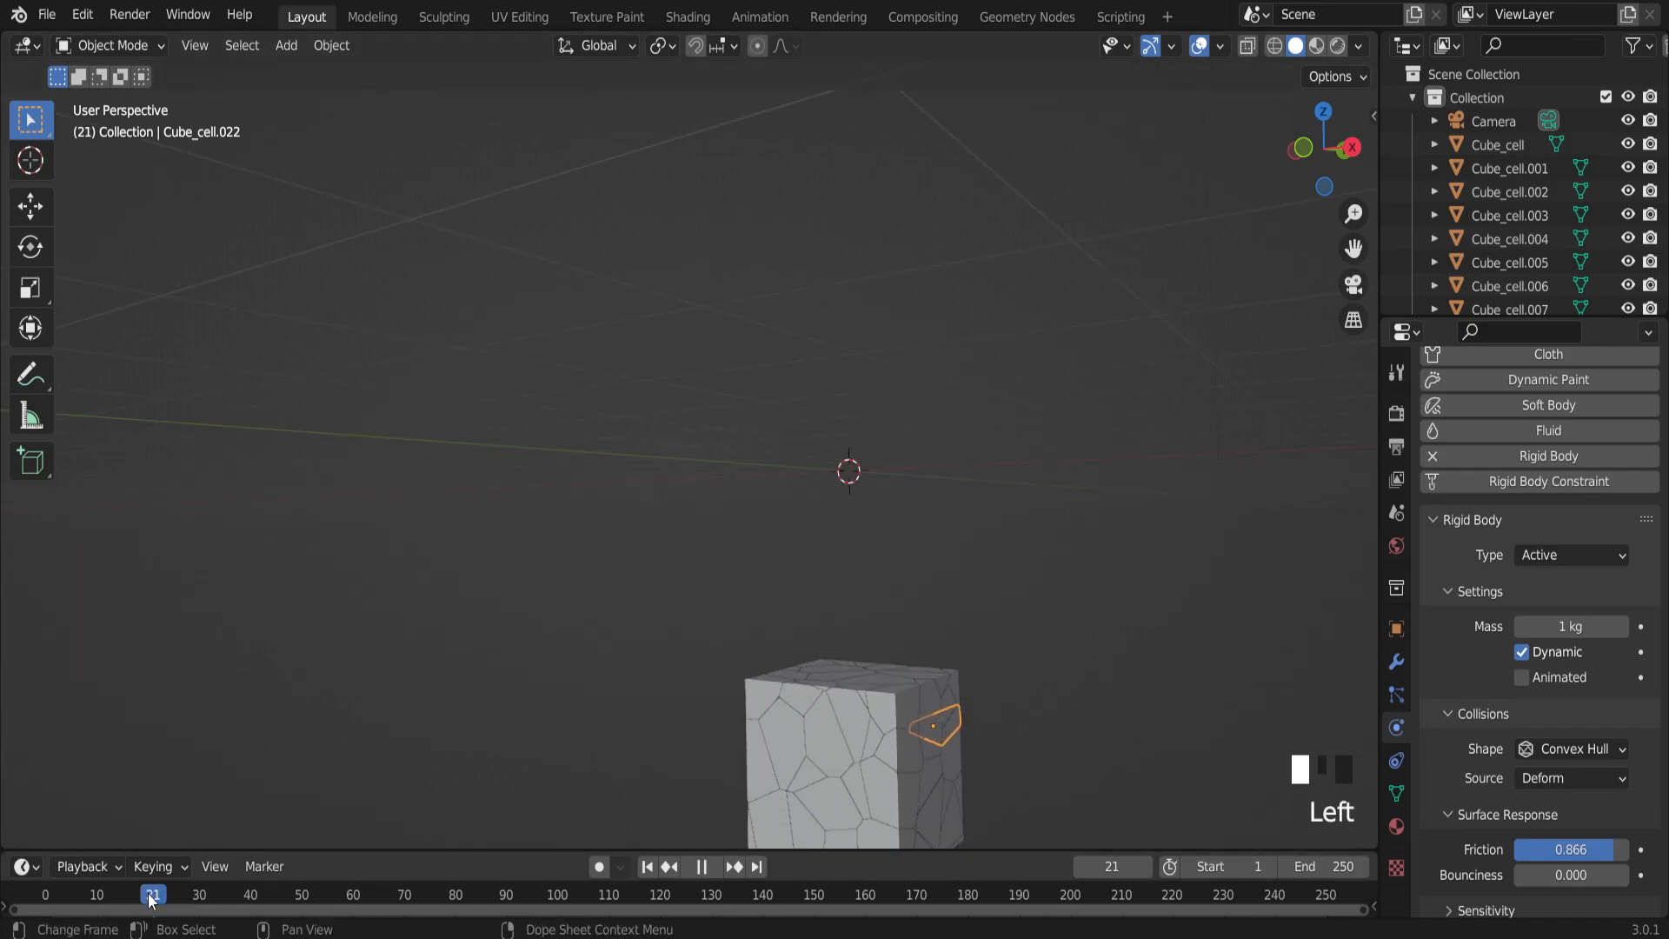
{"action": "left_click", "coordinate": [864, 649]}
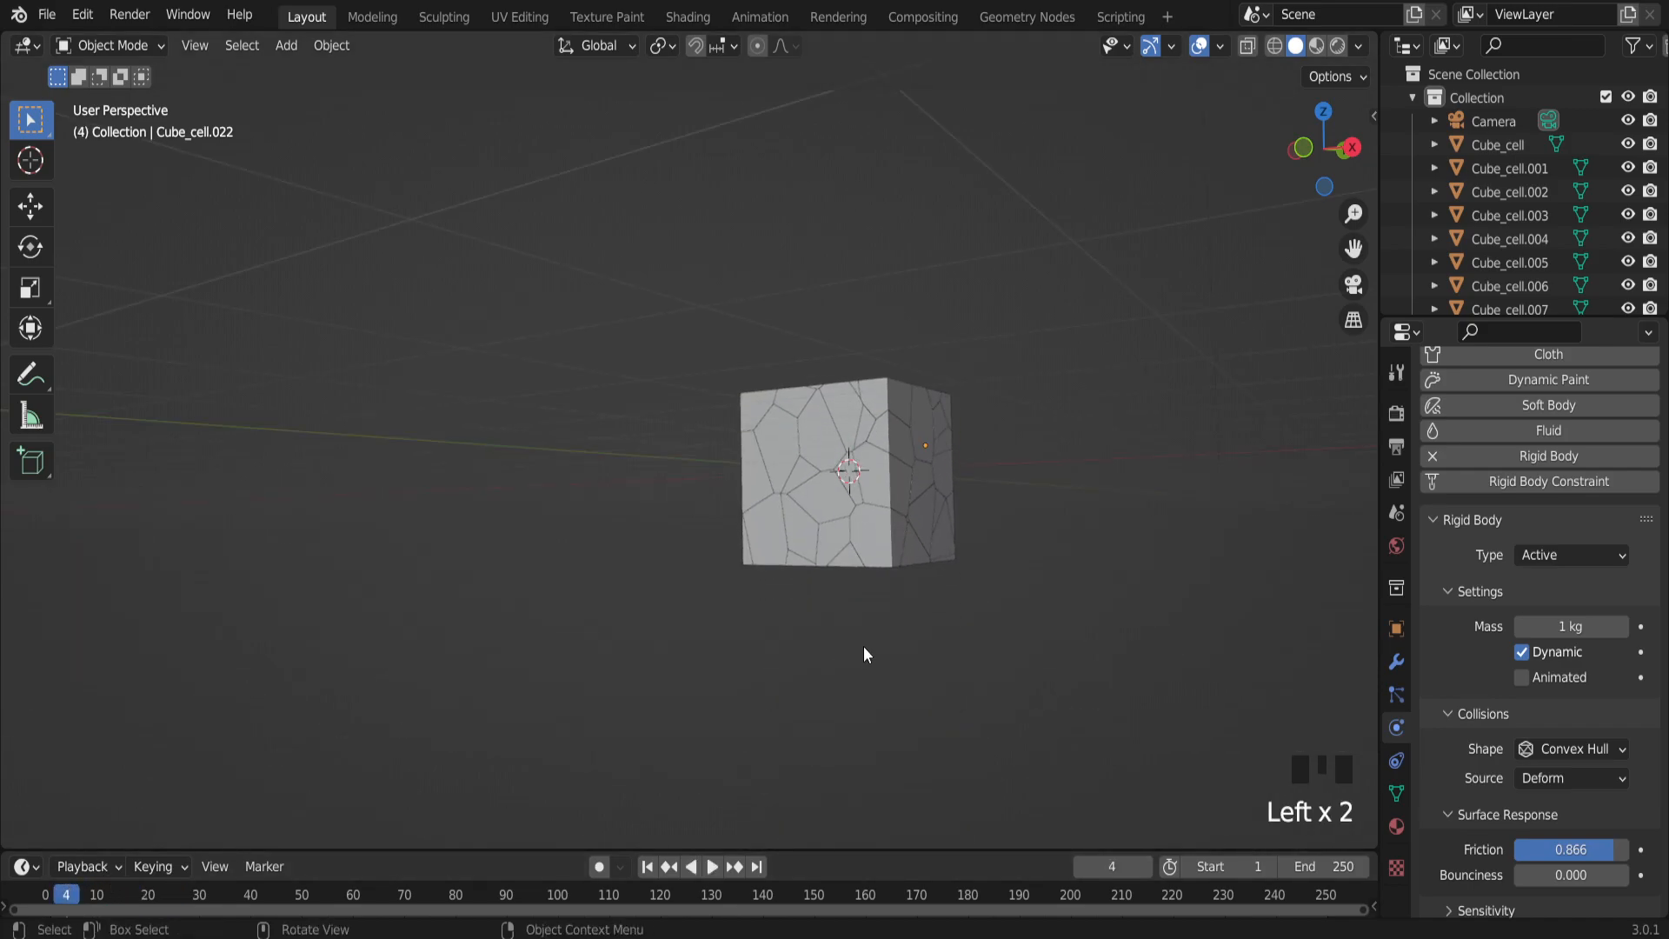
Add a mesh plane at the fractured cube and scale it up wider than the cube to act as a floor.
{"action": "key", "text": "shift+a"}
{"action": "mouse_move", "coordinate": [836, 466]}
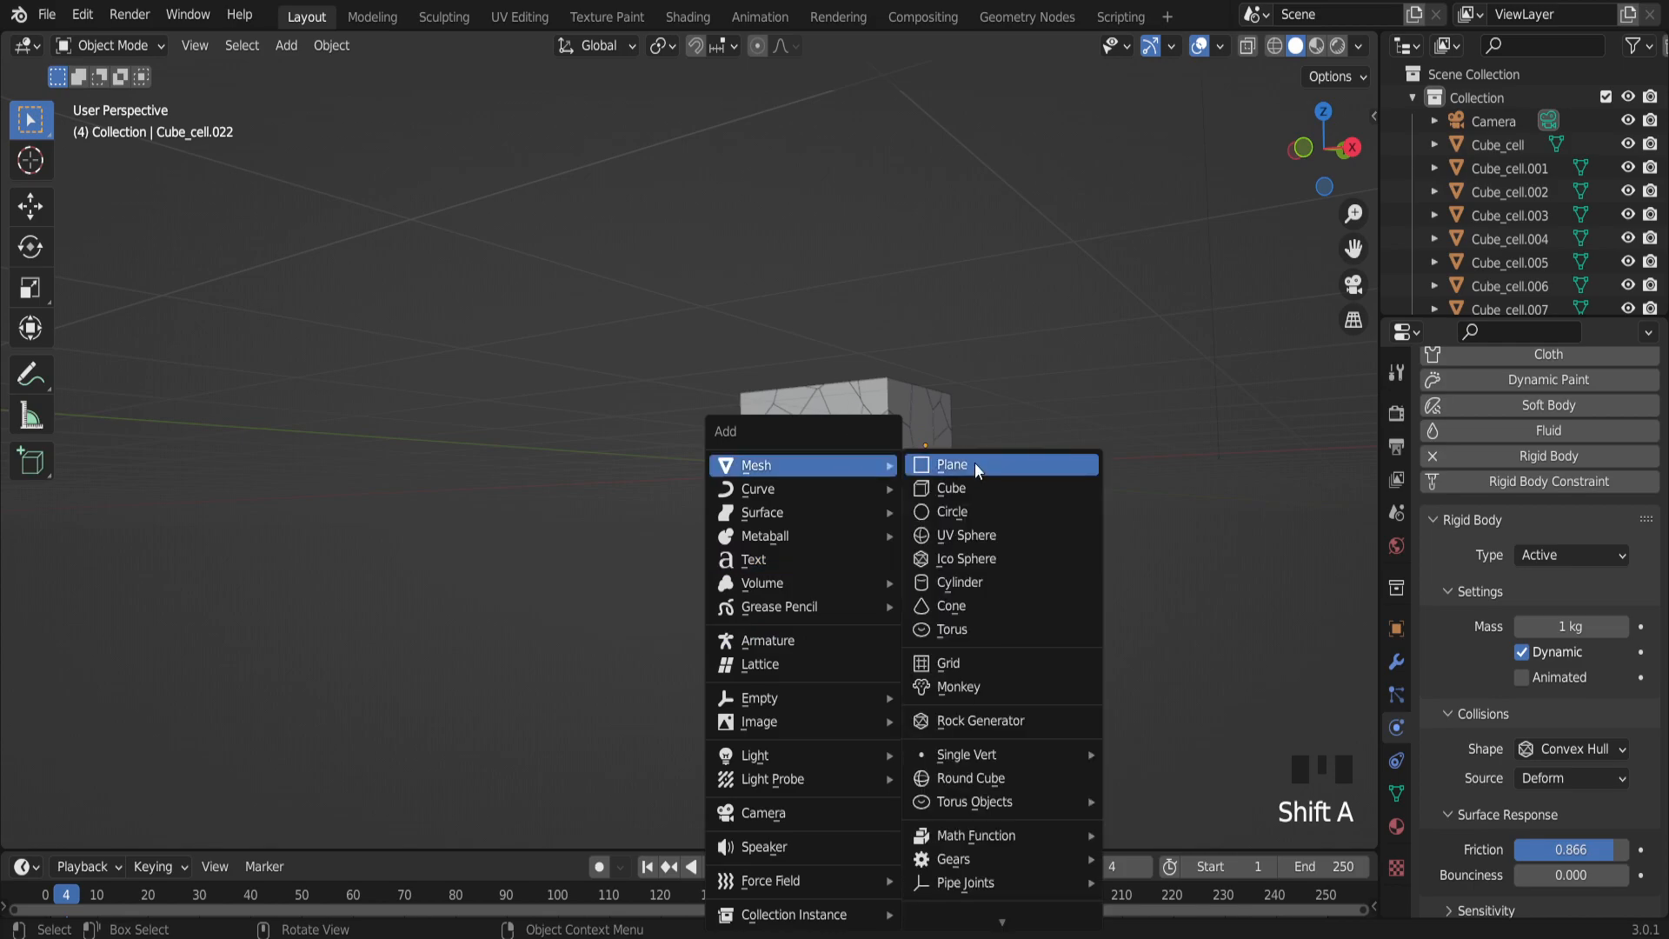
{"action": "left_click", "coordinate": [974, 462]}
{"action": "key", "text": "s"}
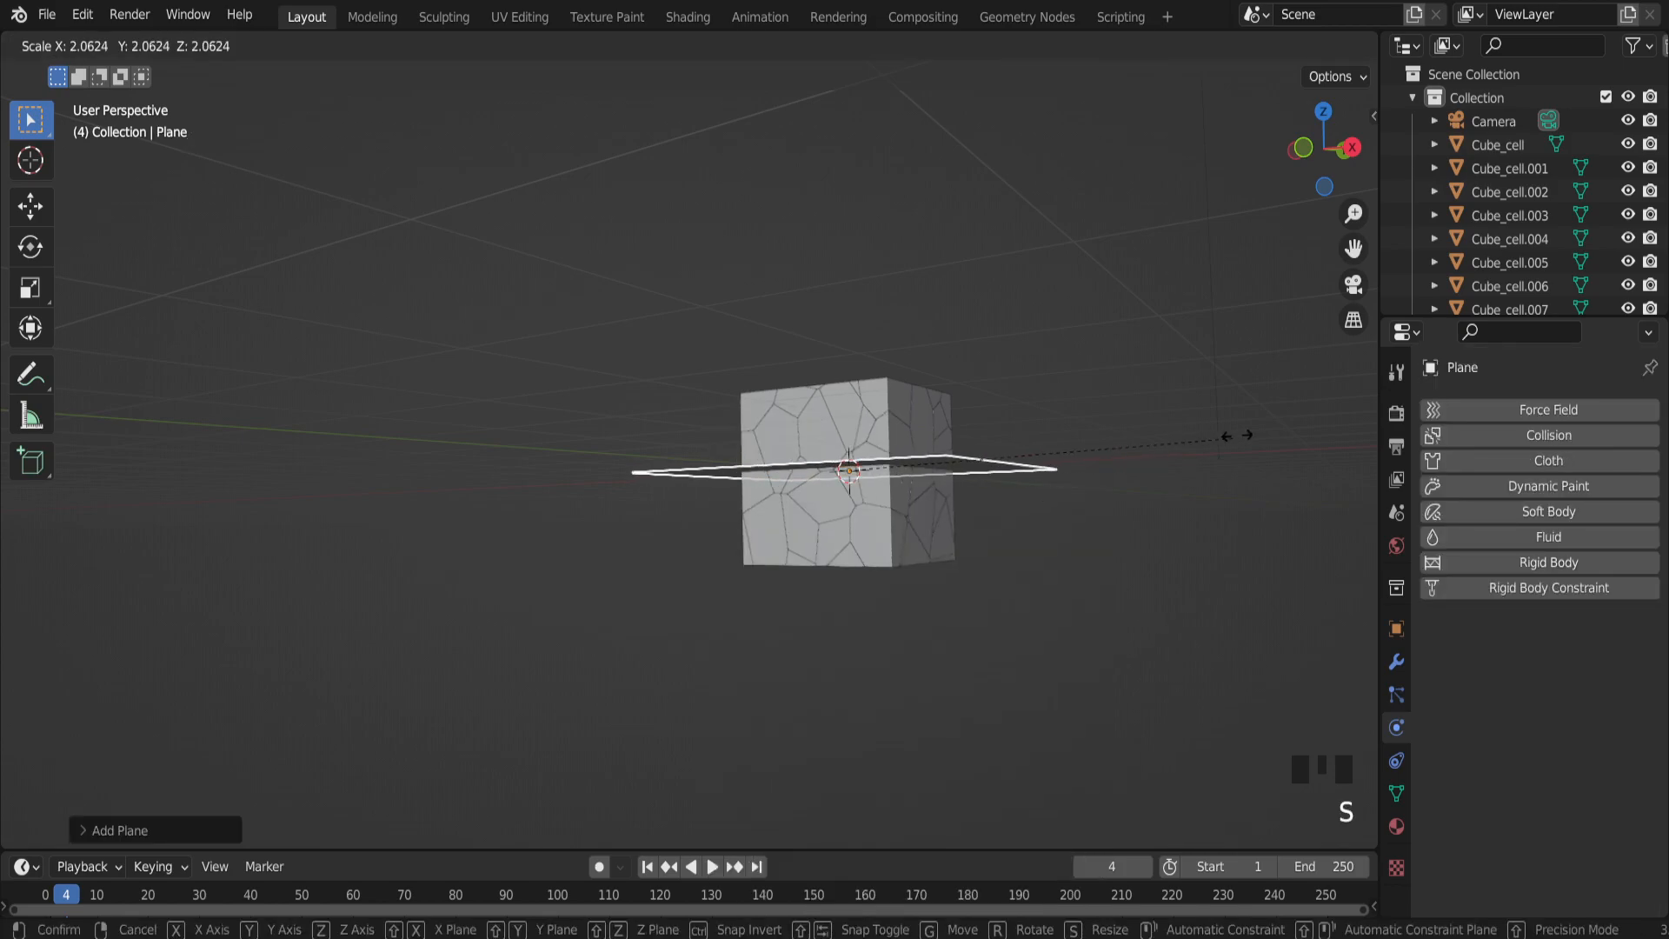
{"action": "left_click", "coordinate": [1518, 308]}
Move the plane down along the Z axis so that it sits below the fractured cube.
{"action": "middle_click_drag", "start_coordinate": [869, 556], "coordinate": [1081, 378]}
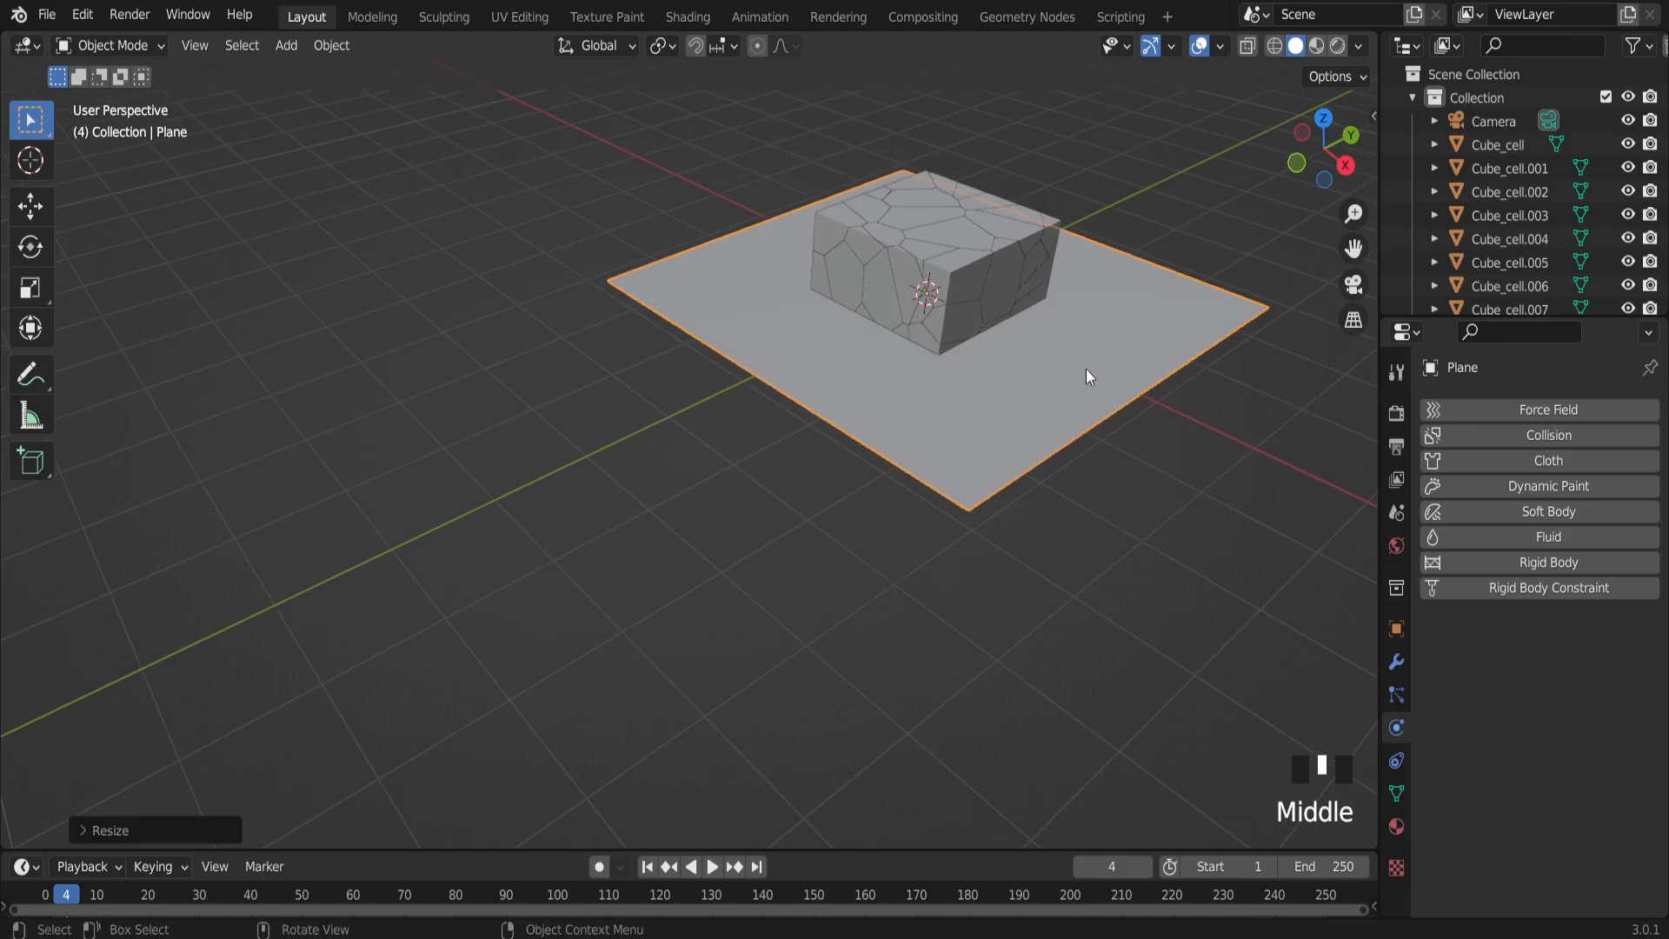
{"action": "key", "text": "g"}
{"action": "key", "text": "z"}
{"action": "left_click", "coordinate": [1068, 525]}
{"action": "middle_click_drag", "start_coordinate": [1068, 525], "coordinate": [930, 440]}
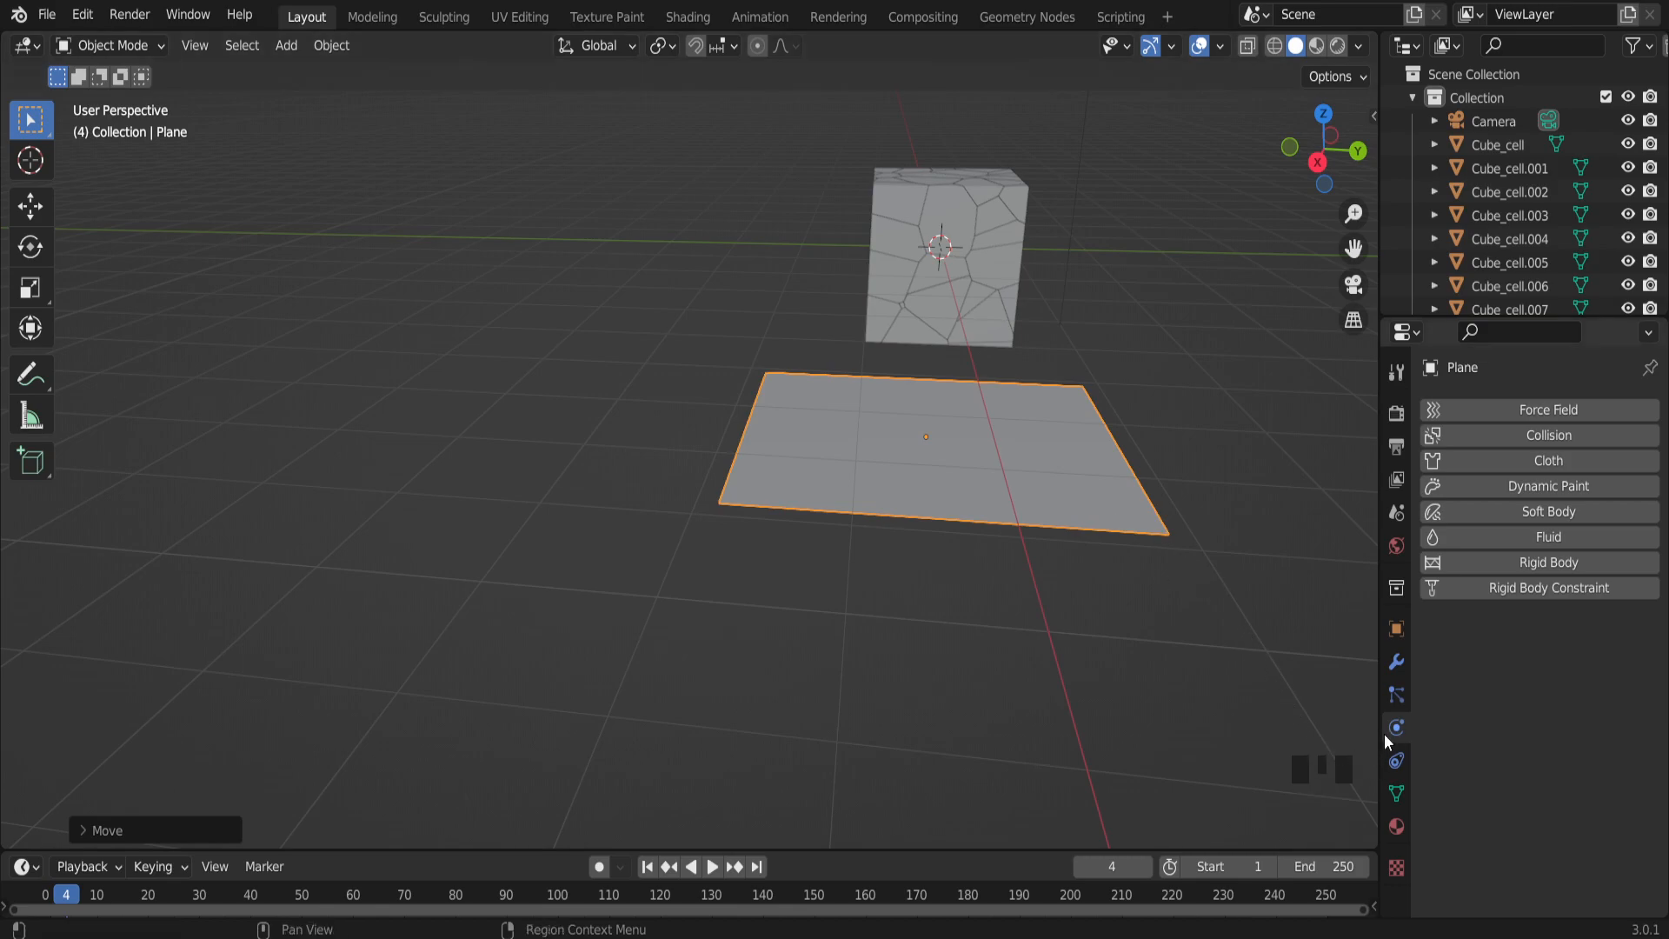
Give the plane rigid body physics and set its type to Passive.
{"action": "left_click", "coordinate": [1396, 693]}
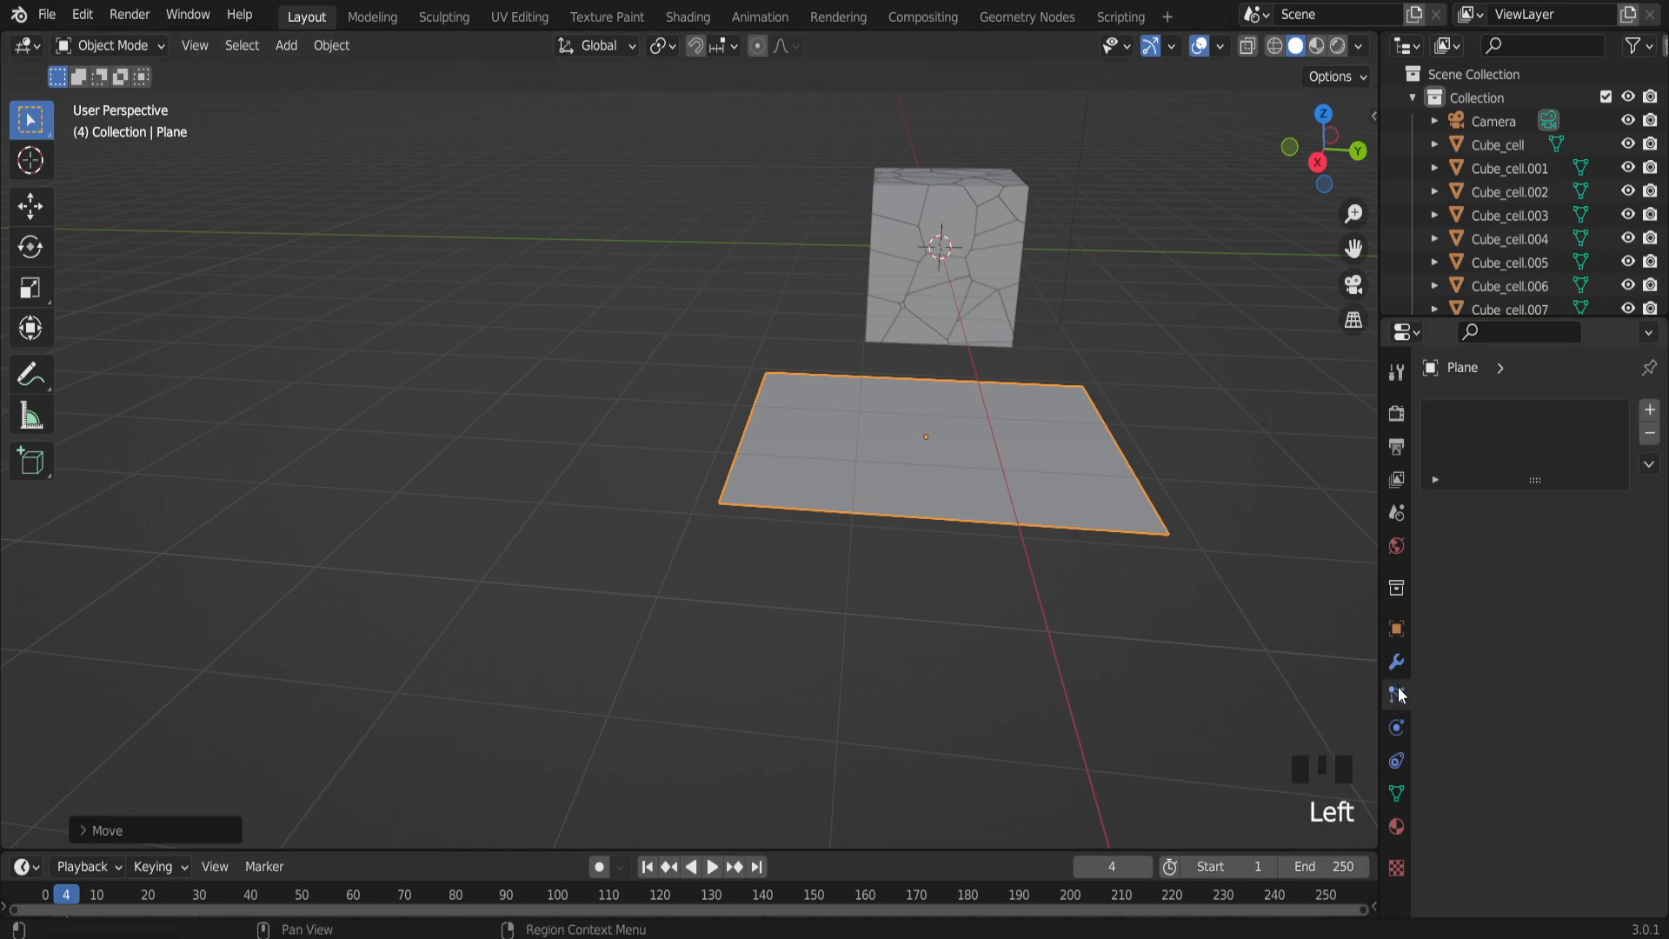
{"action": "left_click", "coordinate": [1397, 730]}
{"action": "left_click", "coordinate": [1537, 566]}
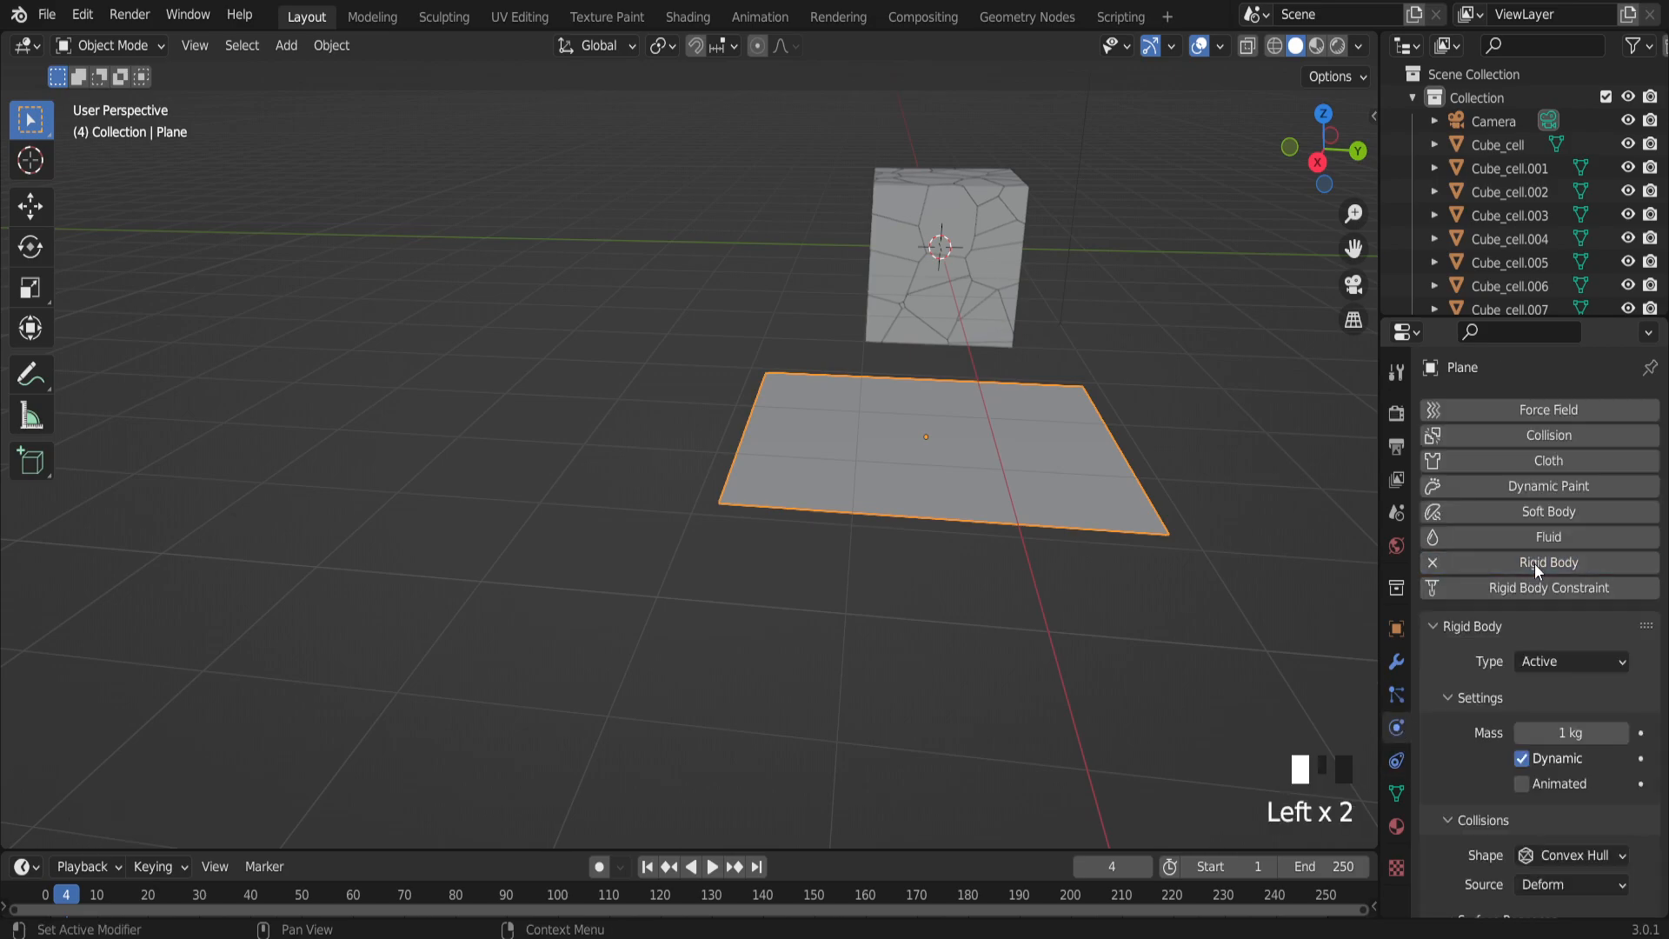
{"action": "left_click", "coordinate": [1578, 661]}
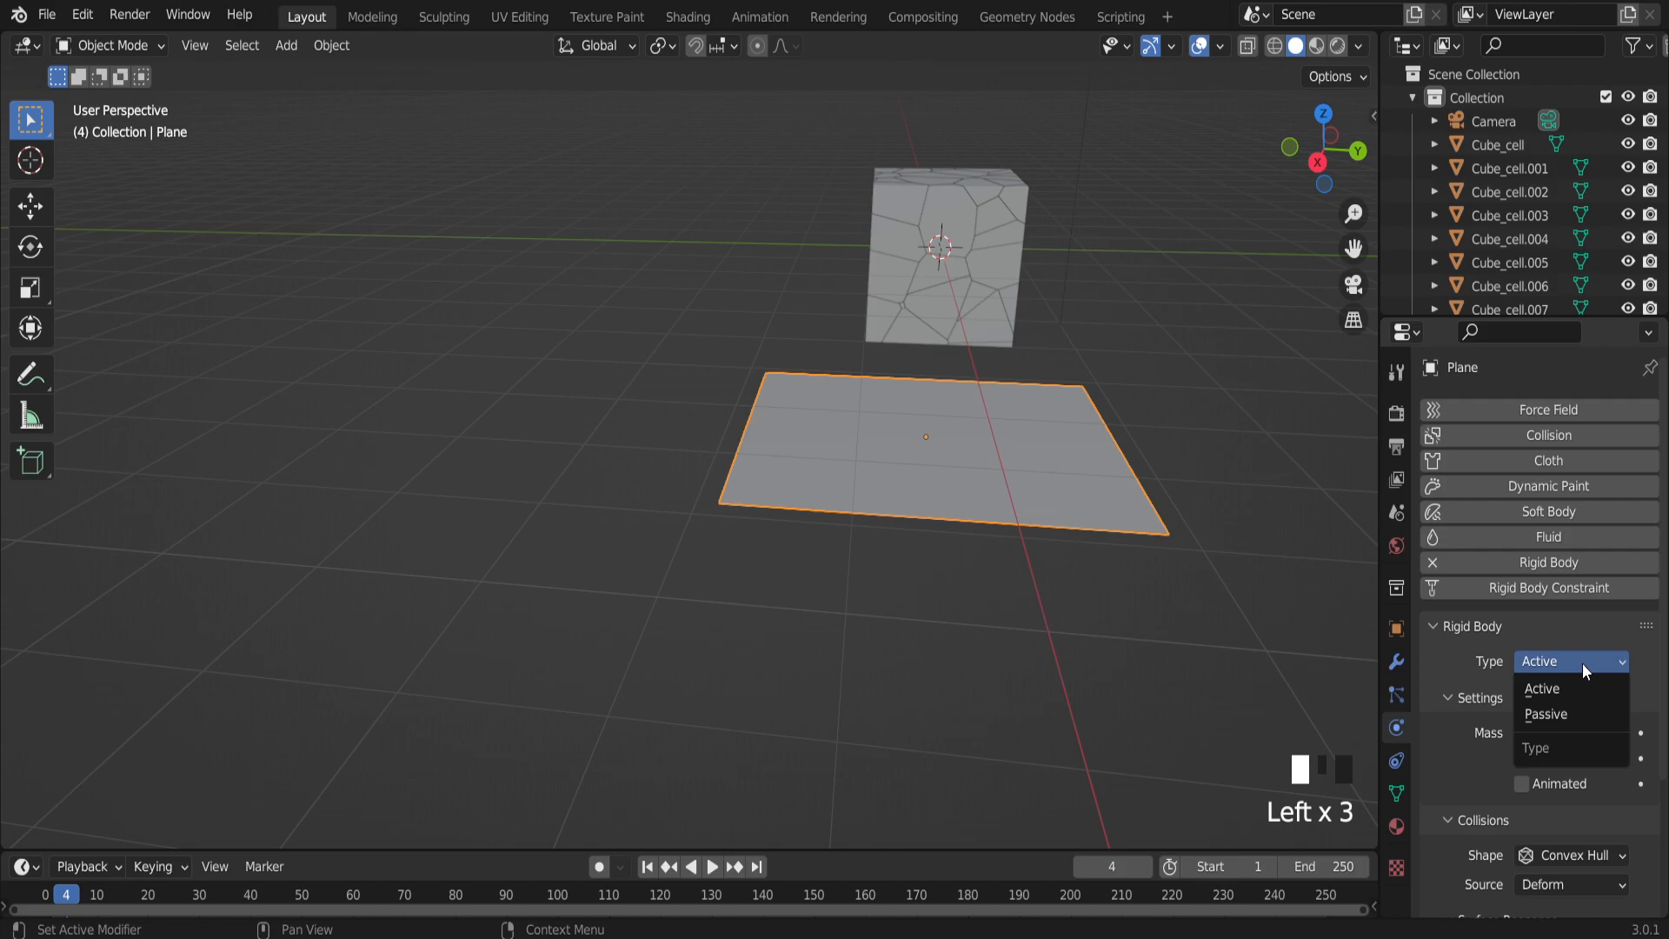
{"action": "left_click", "coordinate": [1566, 706]}
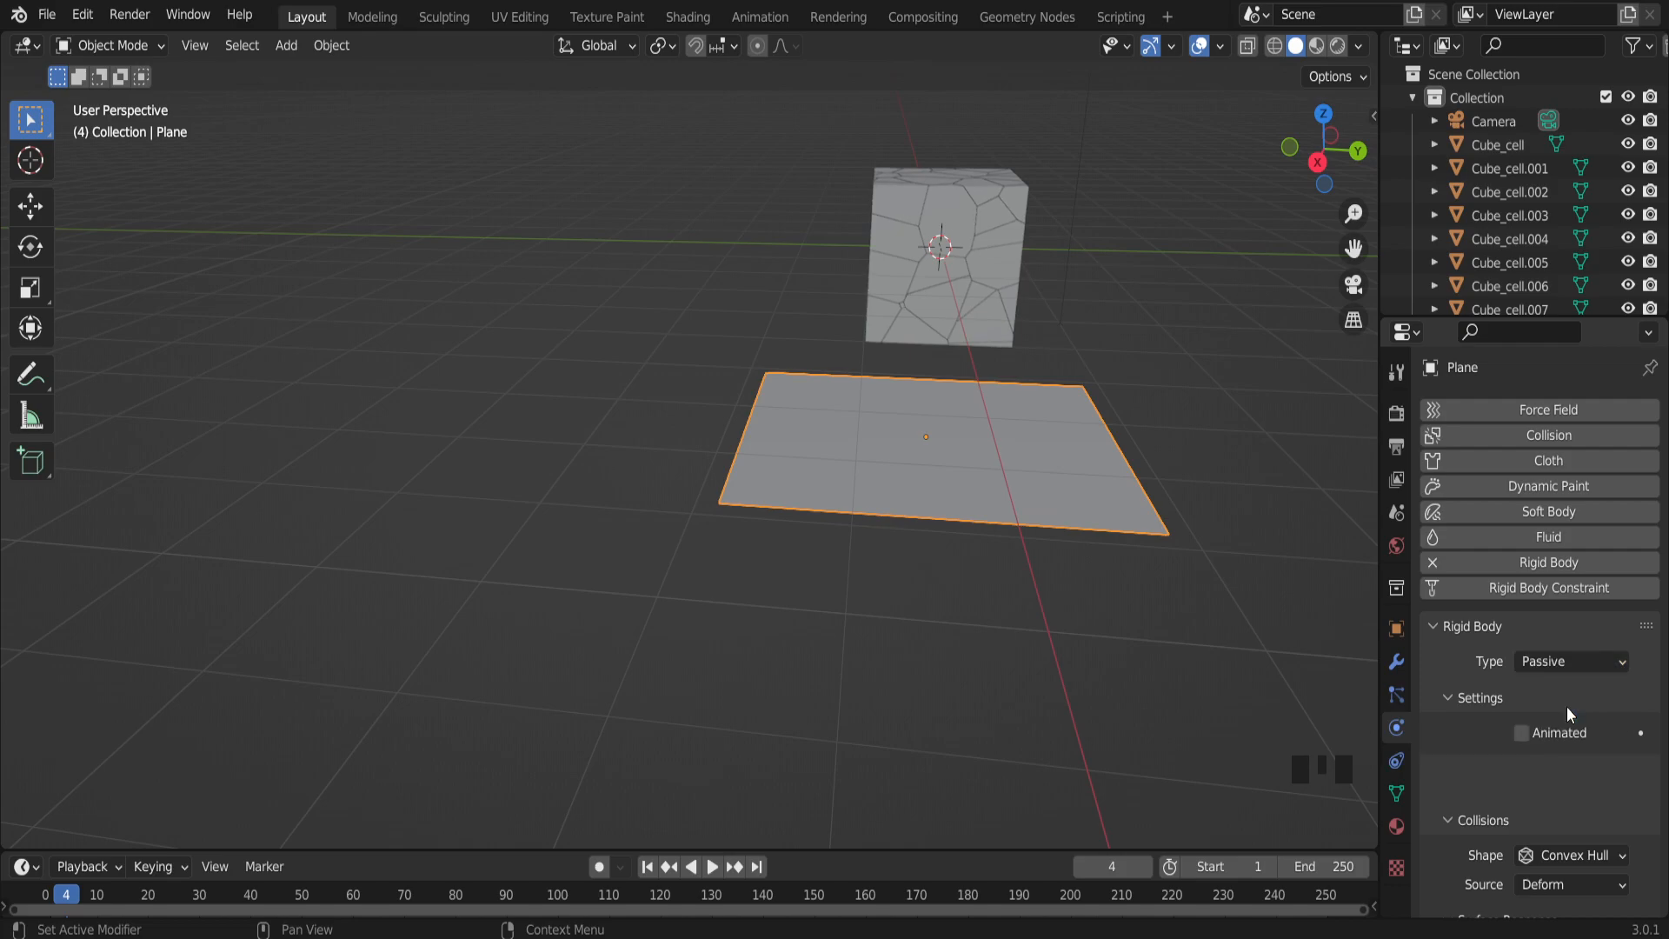
Play the simulation to check how the pieces fall on the plane, and stop it at frame 33.
{"action": "scroll", "coordinate": [927, 413], "scroll_direction": "up", "scroll_amount": 1}
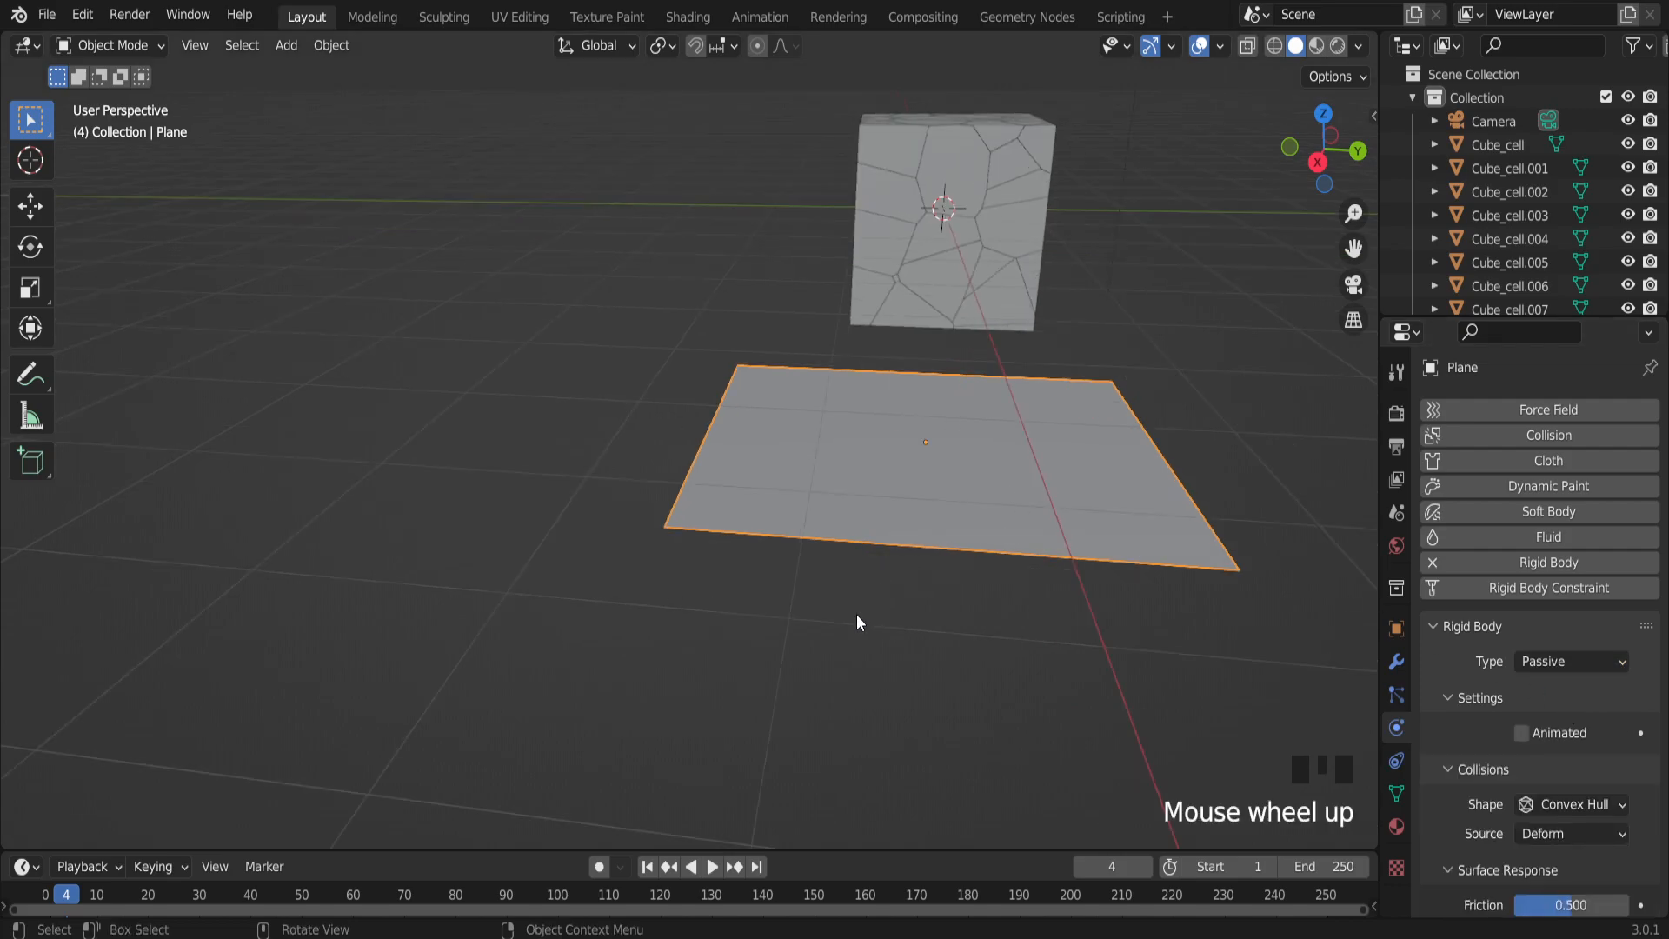
{"action": "key", "text": "space"}
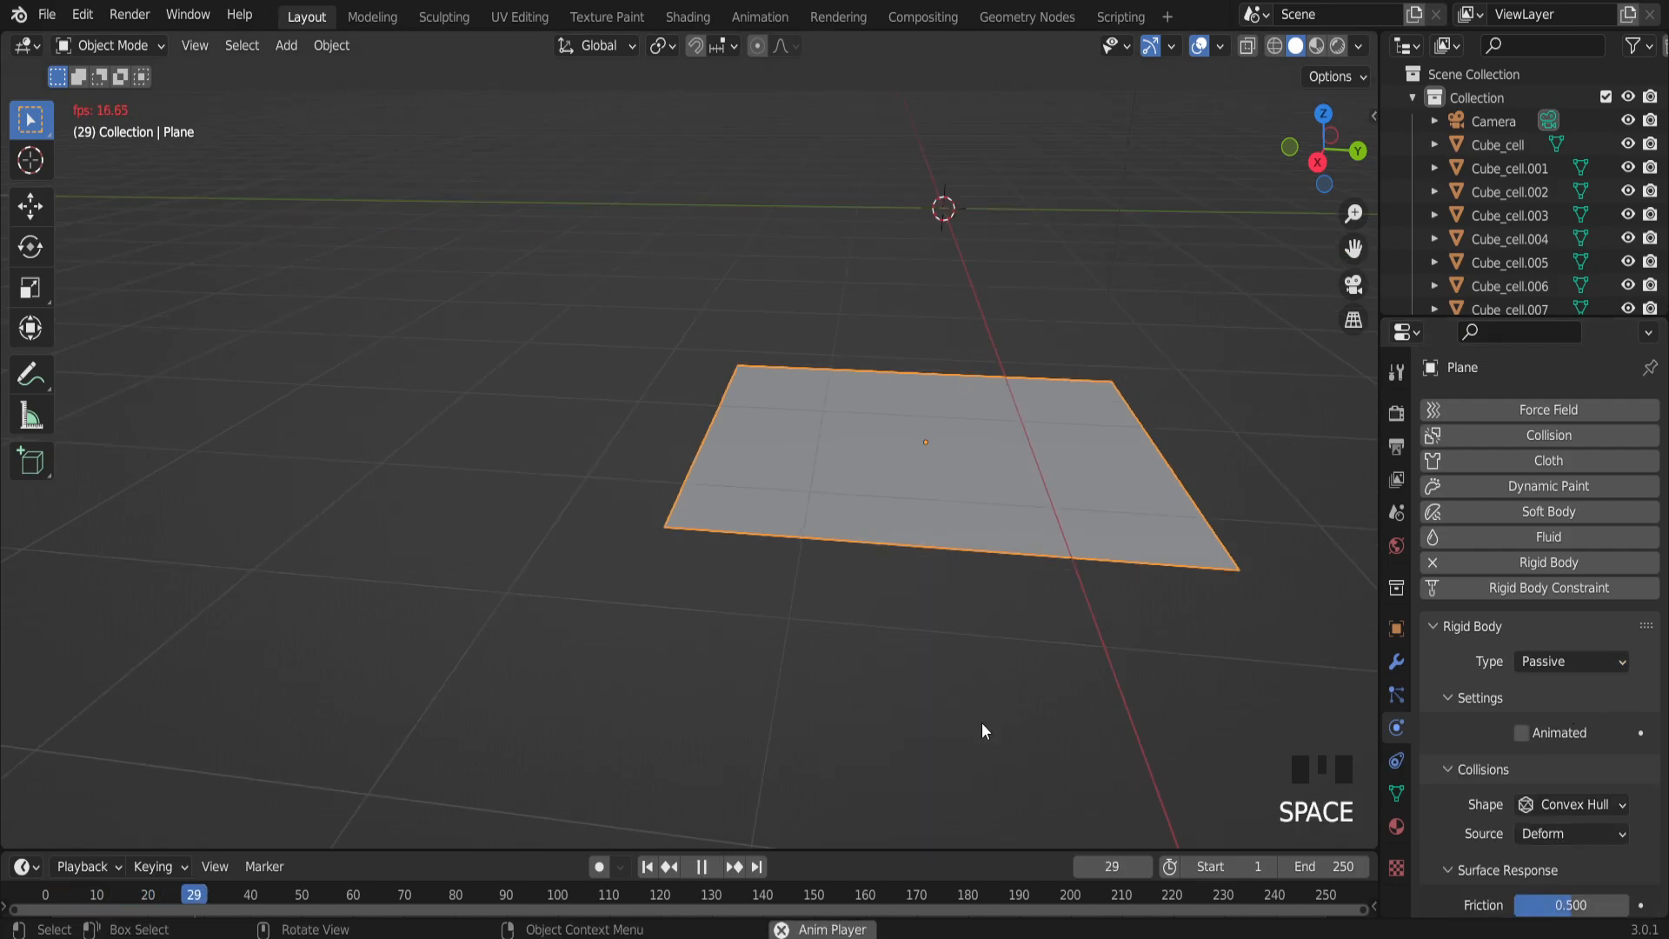
{"action": "key", "text": "space"}
Set the end frame of the animation to 100.
{"action": "left_click", "coordinate": [1344, 867]}
{"action": "type", "text": "1"}
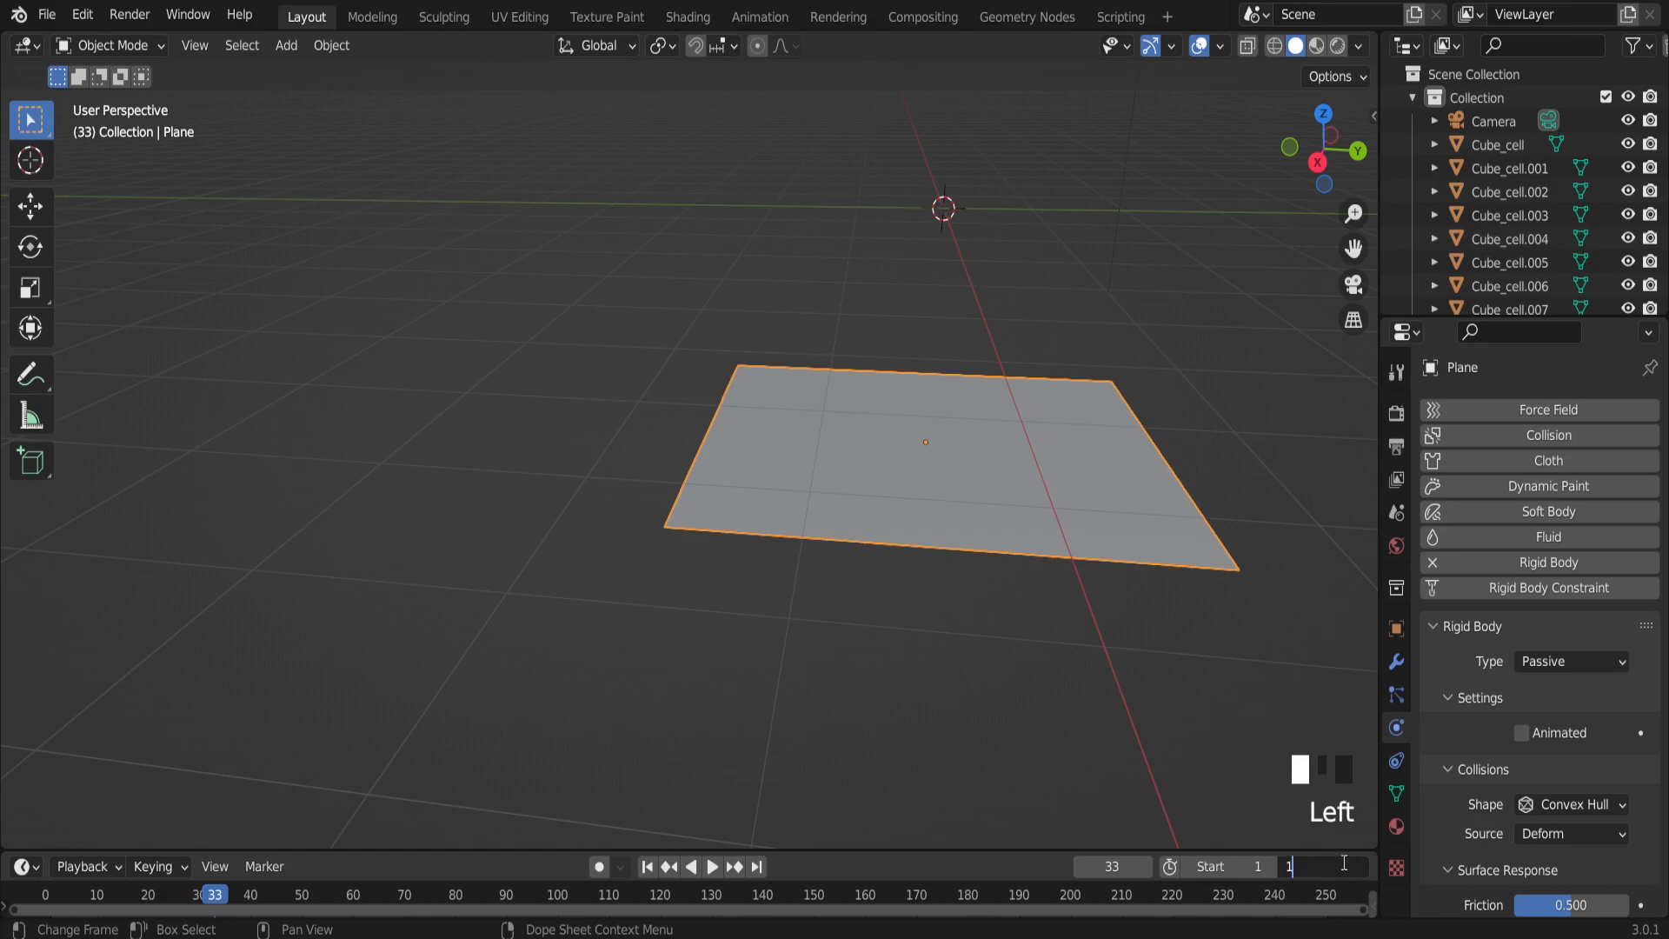
{"action": "type", "text": "00"}
{"action": "left_click", "coordinate": [1043, 854]}
Play the simulation so the cube pieces collapse onto the plane, and stop it at frame 78.
{"action": "key", "text": "space"}
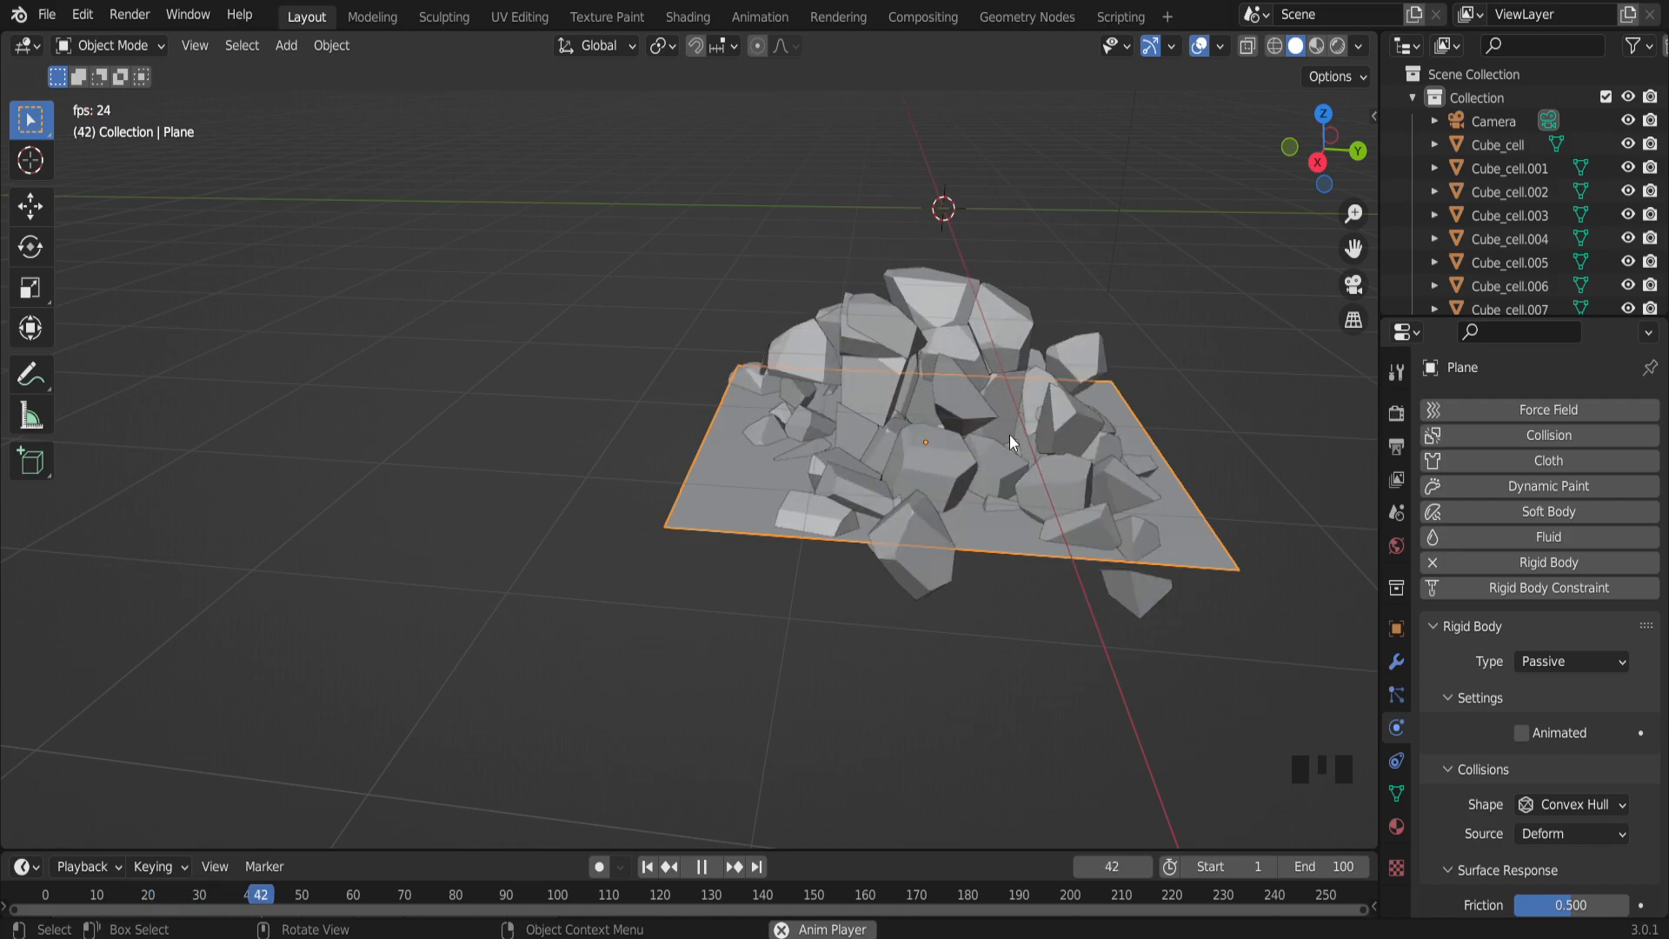
{"action": "key", "text": "space"}
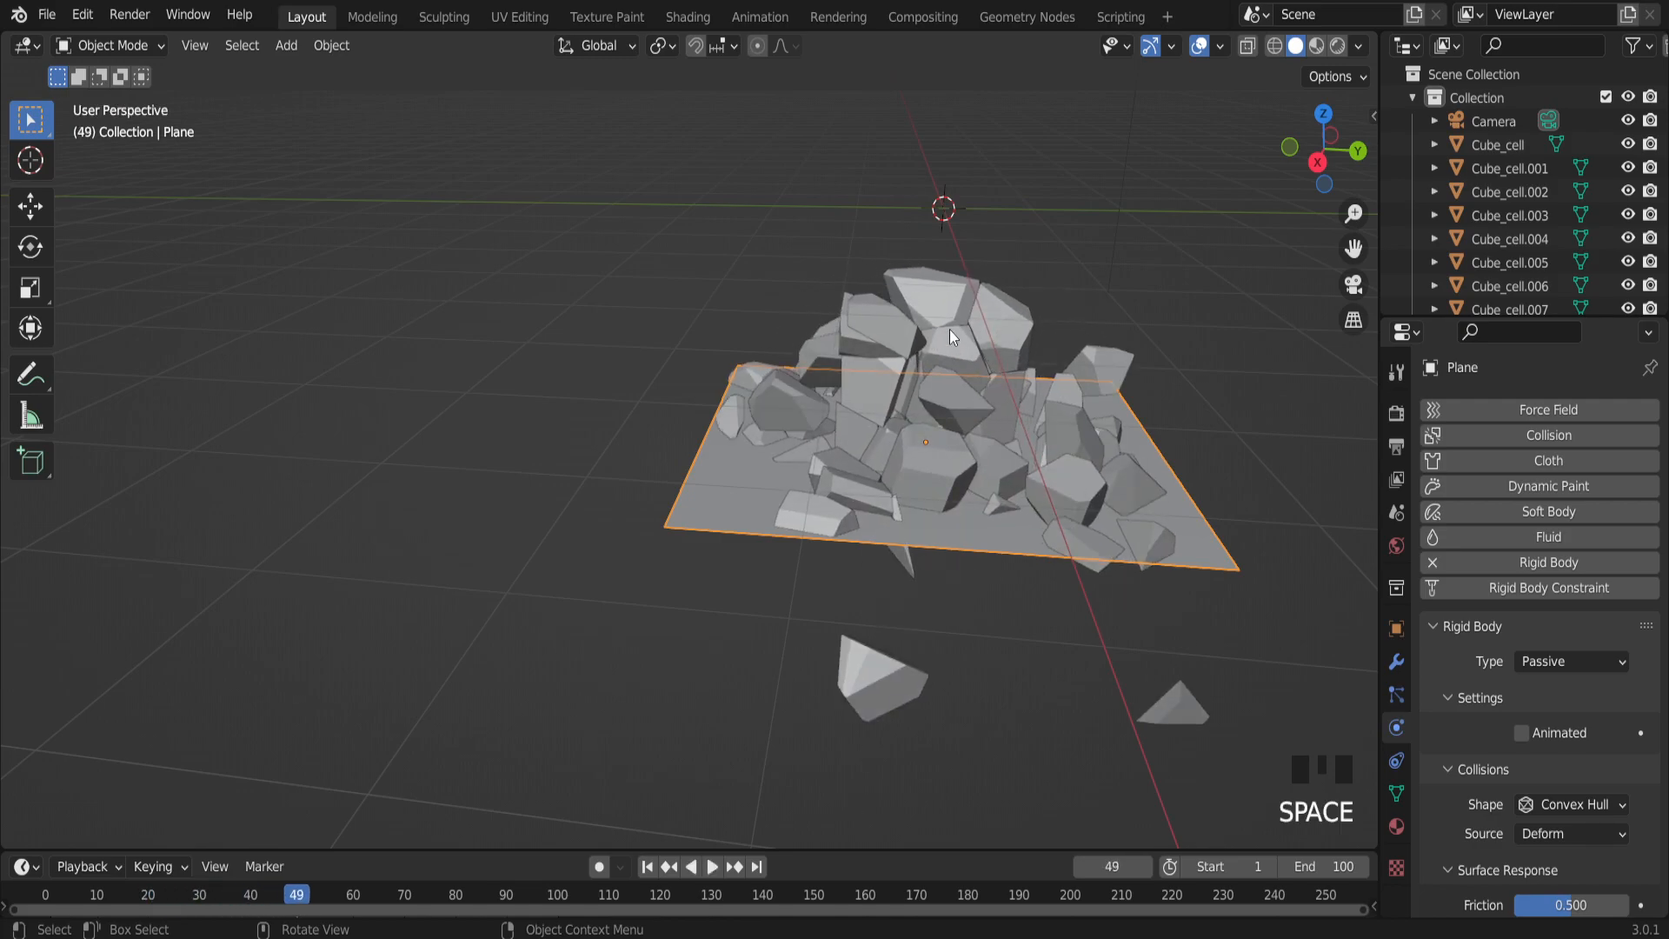
{"action": "middle_click_drag", "start_coordinate": [922, 357], "coordinate": [1020, 365]}
{"action": "scroll", "coordinate": [1021, 365], "scroll_direction": "up", "scroll_amount": 4}
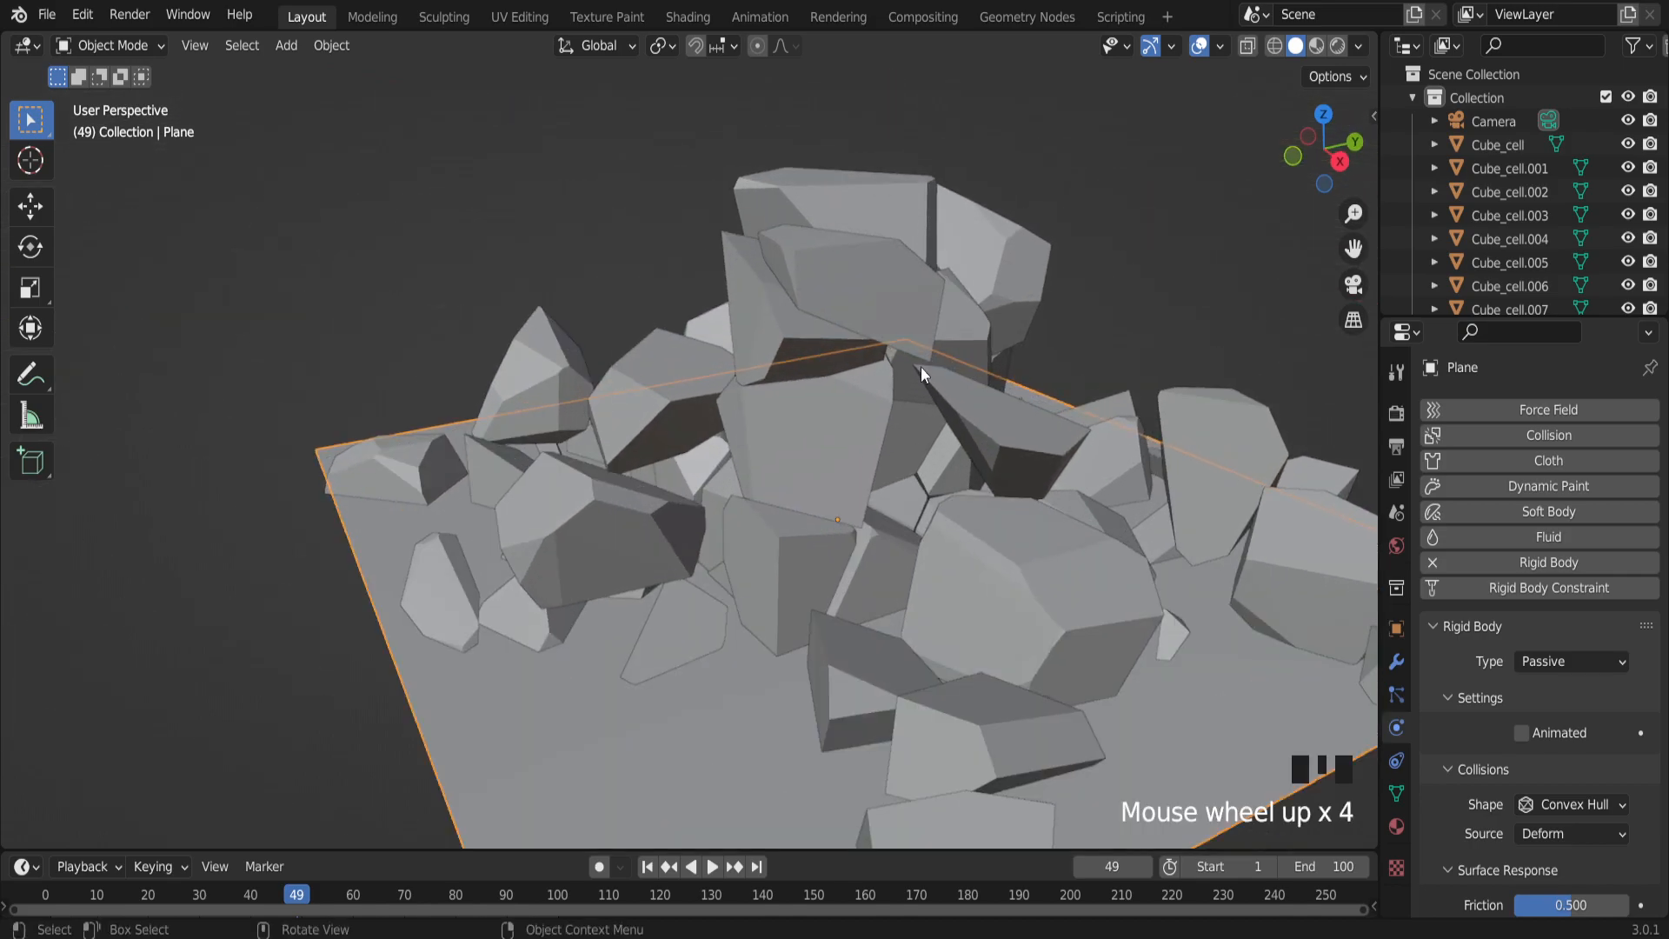
{"action": "key", "text": "space"}
{"action": "key", "text": "space"}
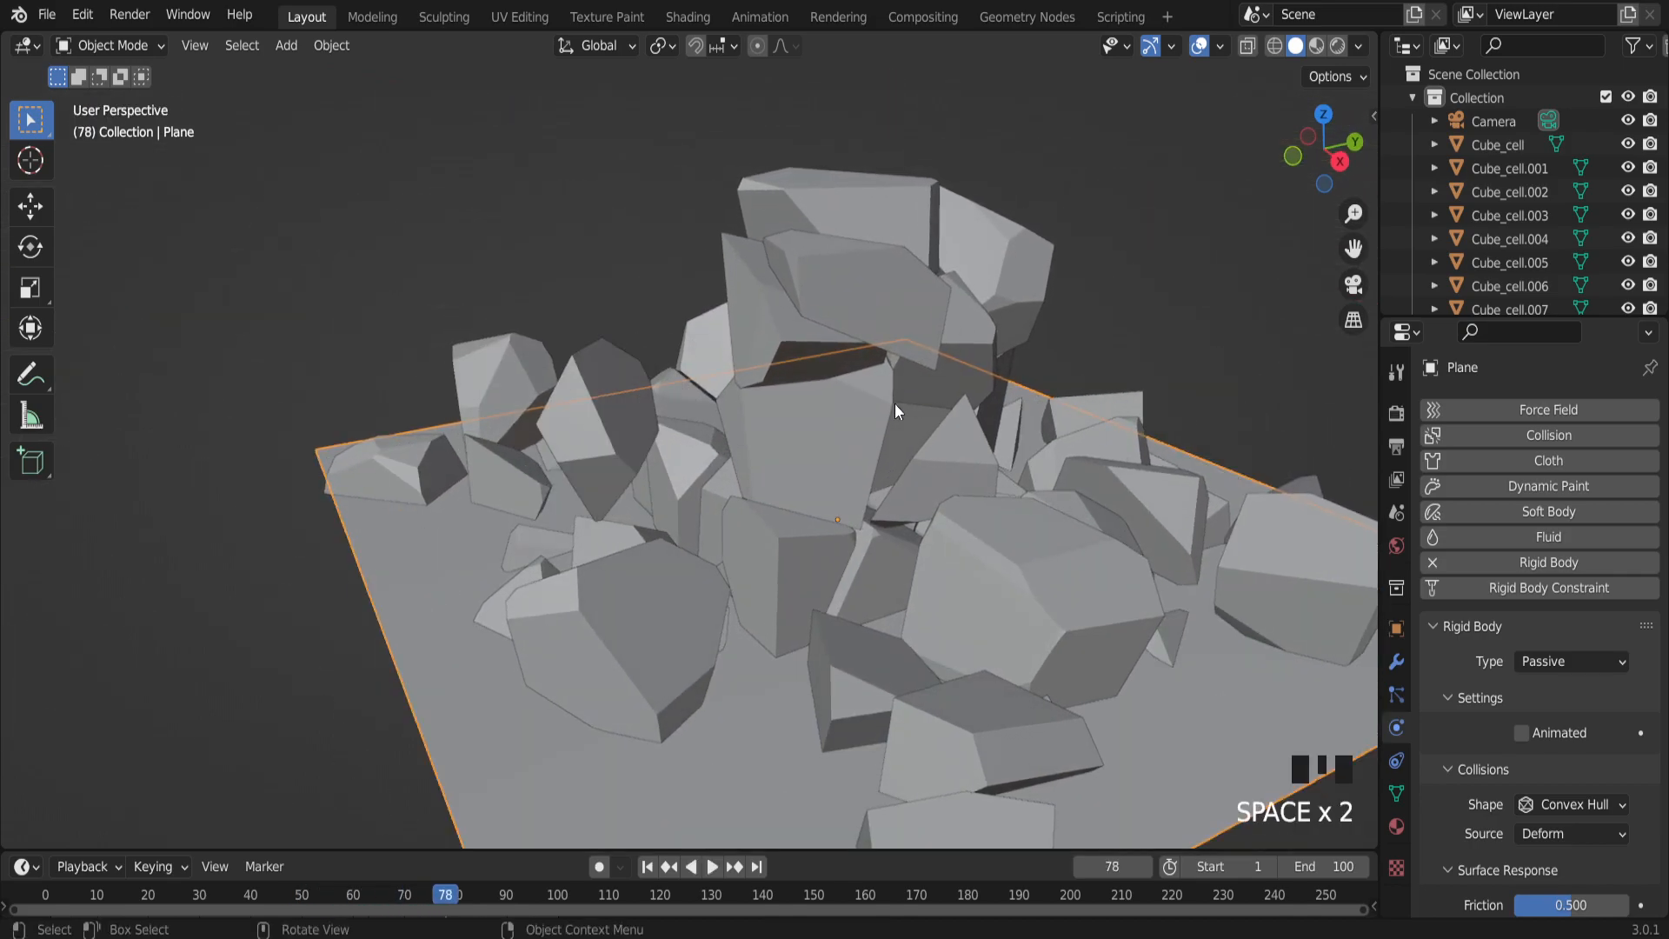
Examine the pile of collapsed pieces on the plane from several angles and distances.
{"action": "mouse_move", "coordinate": [894, 403]}
{"action": "middle_mouse_down"}
{"action": "mouse_move", "coordinate": [753, 421]}
{"action": "mouse_move", "coordinate": [906, 436]}
{"action": "mouse_move", "coordinate": [963, 466]}
{"action": "mouse_move", "coordinate": [873, 390]}
{"action": "middle_mouse_up"}
{"action": "scroll", "coordinate": [859, 426], "scroll_direction": "down", "scroll_amount": 2}
{"action": "scroll", "coordinate": [873, 397], "scroll_direction": "up", "scroll_amount": 2}
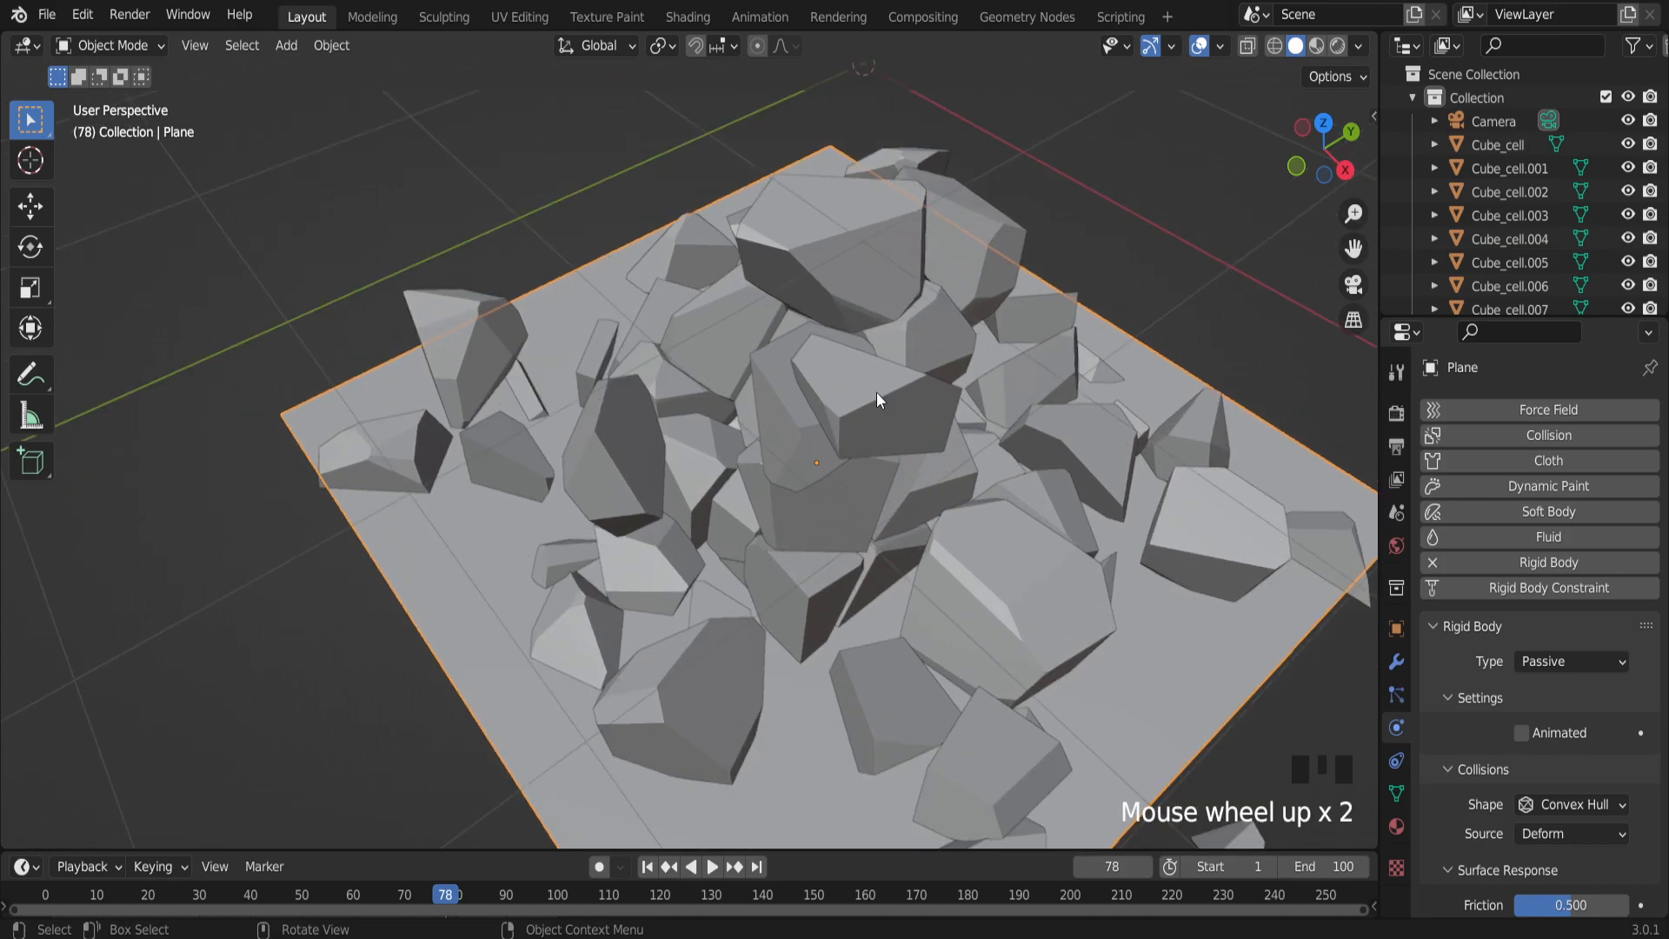
{"action": "middle_click_drag", "start_coordinate": [941, 310], "coordinate": [842, 284]}
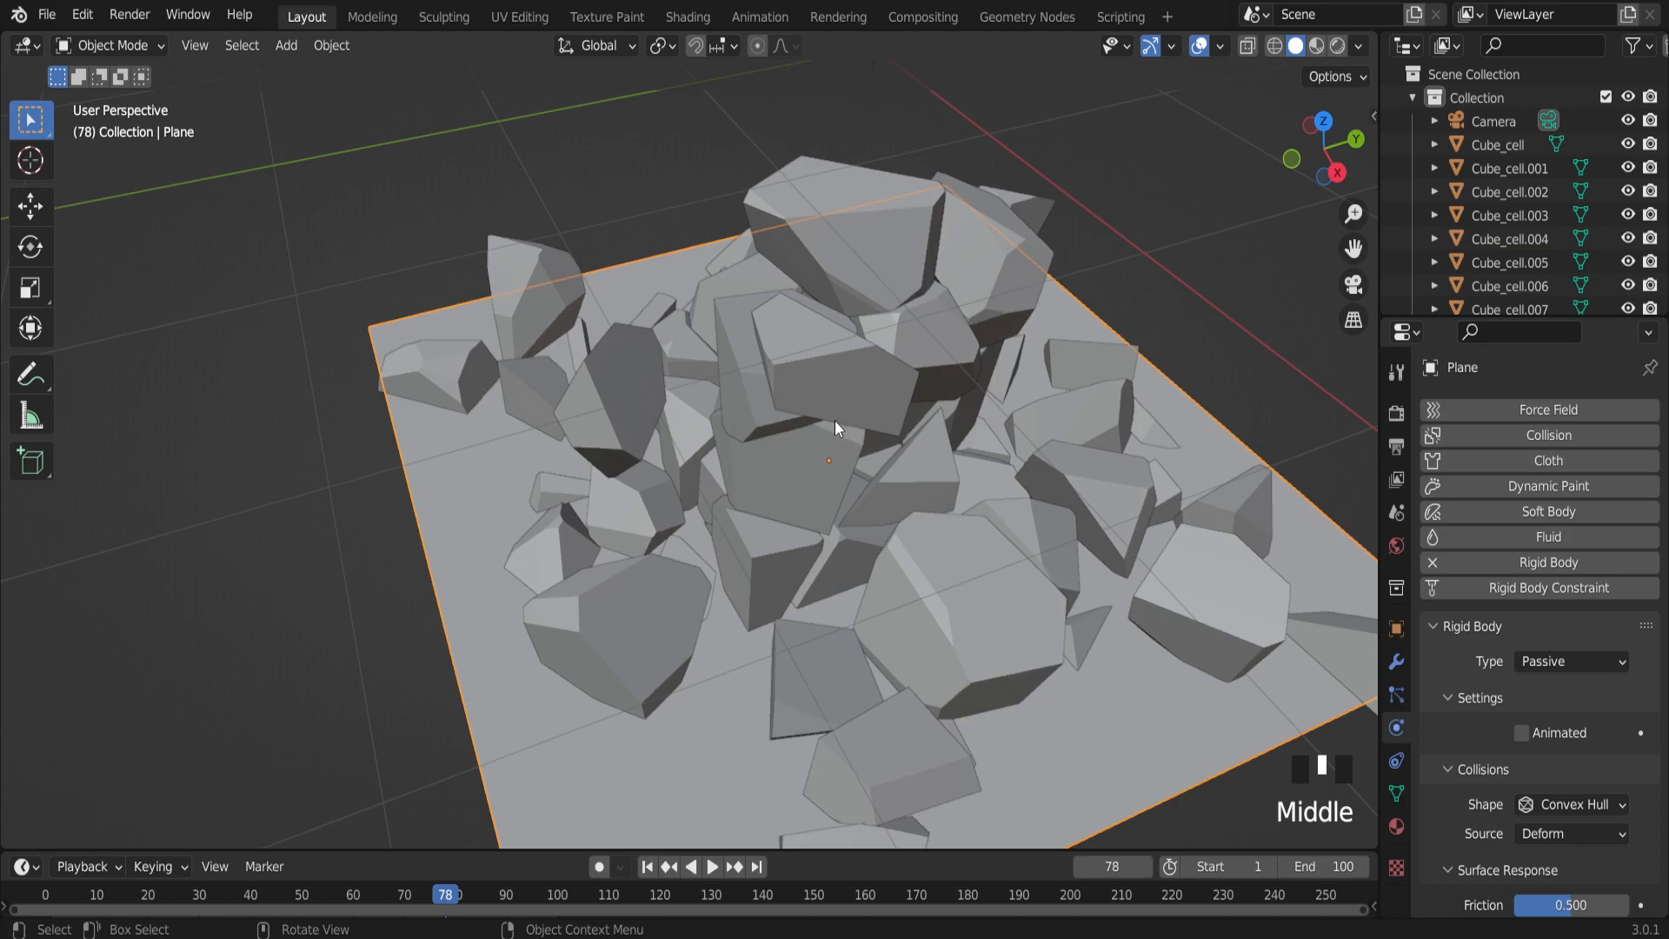
{"action": "middle_click_drag", "start_coordinate": [837, 420], "coordinate": [920, 374]}
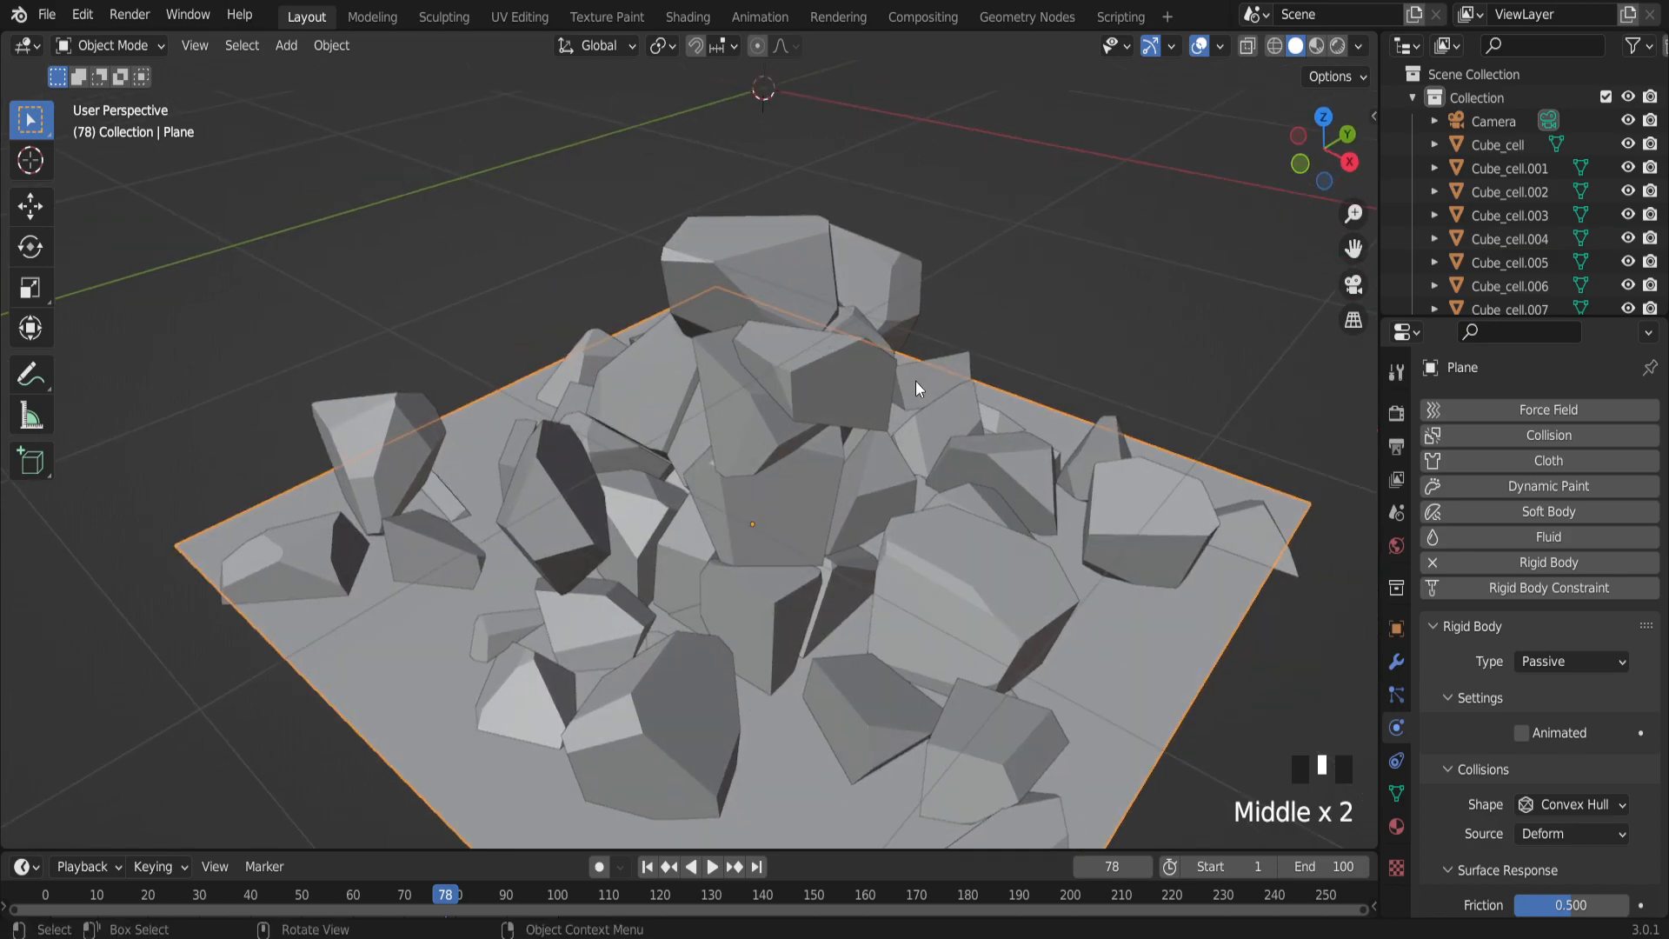
{"action": "mouse_move", "coordinate": [838, 393]}
{"action": "middle_mouse_down"}
{"action": "mouse_move", "coordinate": [523, 447]}
{"action": "mouse_move", "coordinate": [579, 462]}
{"action": "mouse_move", "coordinate": [711, 452]}
{"action": "mouse_move", "coordinate": [723, 493]}
{"action": "mouse_move", "coordinate": [821, 420]}
{"action": "middle_mouse_up"}
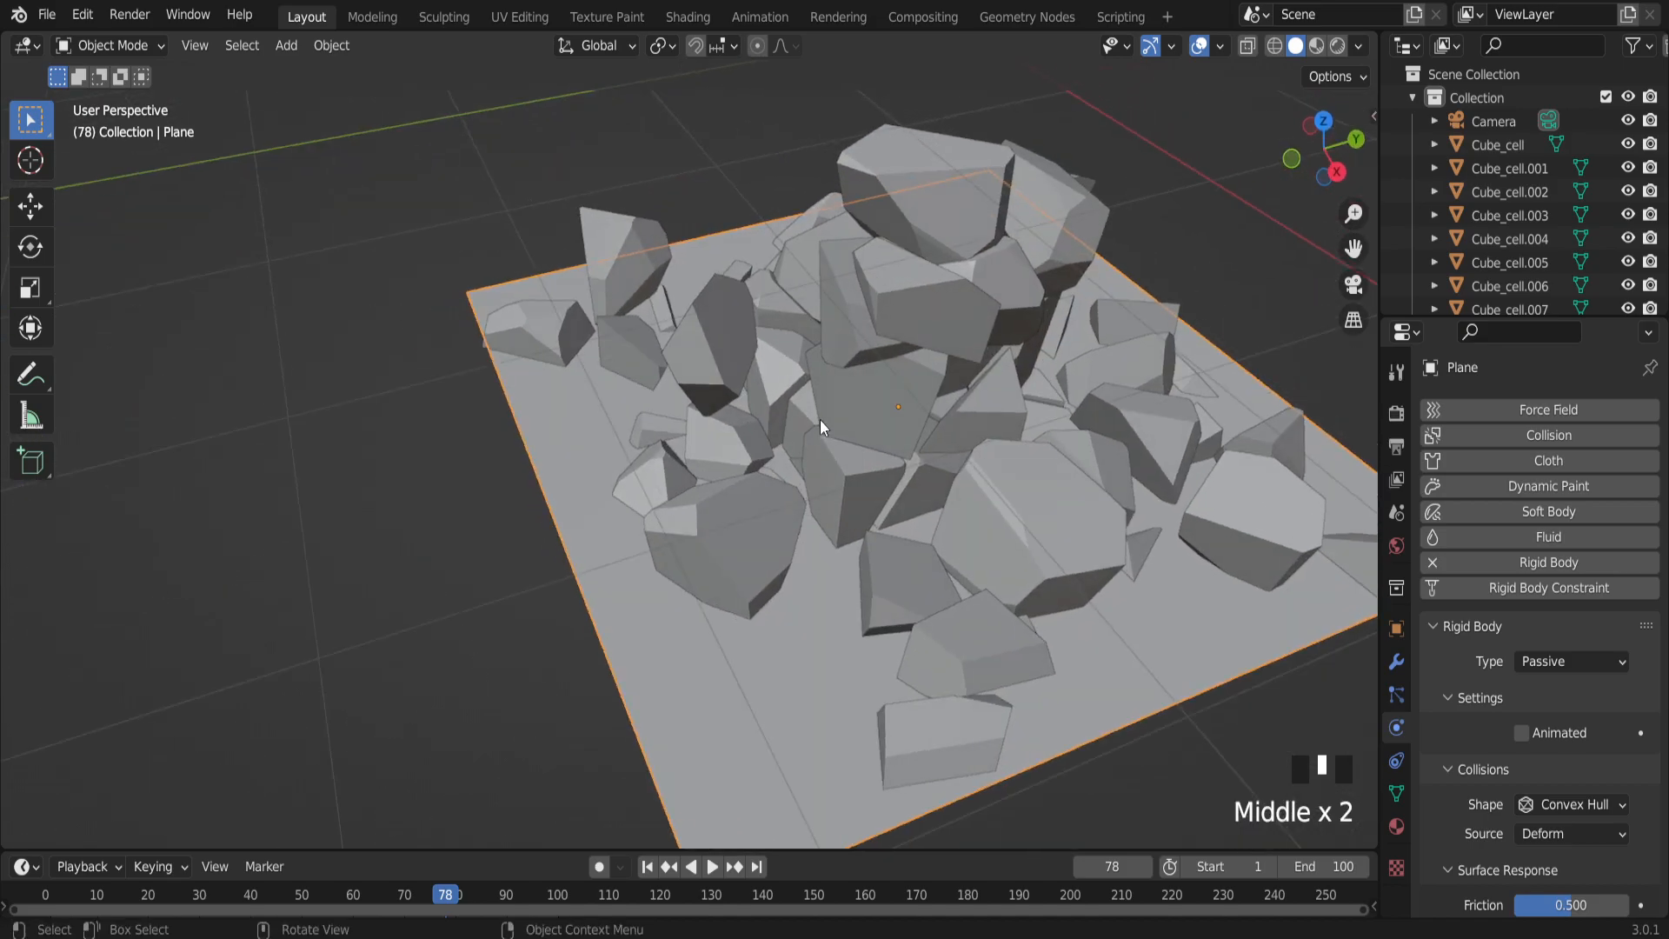
{"action": "scroll", "coordinate": [943, 419], "scroll_direction": "down", "scroll_amount": 1}
{"action": "middle_click_drag", "start_coordinate": [942, 419], "coordinate": [995, 197]}
{"action": "scroll", "coordinate": [958, 241], "scroll_direction": "up", "scroll_amount": 3}
{"action": "middle_click_drag", "start_coordinate": [763, 372], "coordinate": [713, 274]}
{"action": "scroll", "coordinate": [719, 341], "scroll_direction": "down", "scroll_amount": 4}
{"action": "middle_click_drag", "start_coordinate": [719, 374], "coordinate": [992, 509]}
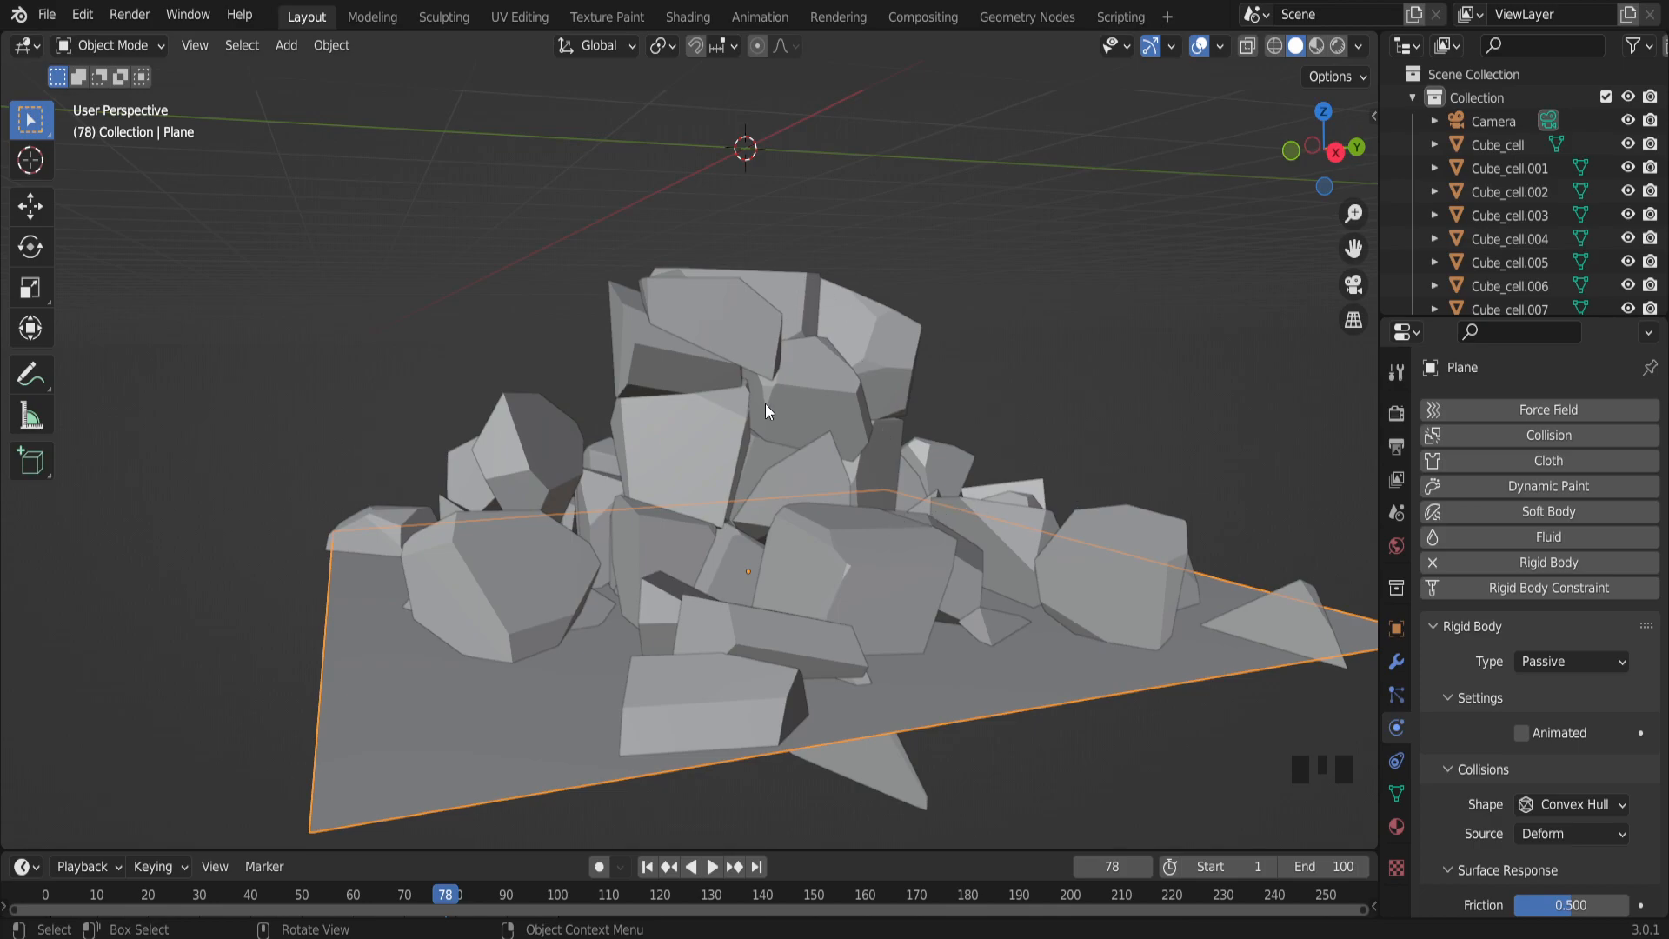
{"action": "mouse_move", "coordinate": [779, 410]}
{"action": "middle_mouse_down"}
{"action": "mouse_move", "coordinate": [843, 436]}
{"action": "mouse_move", "coordinate": [775, 412]}
{"action": "middle_mouse_up"}
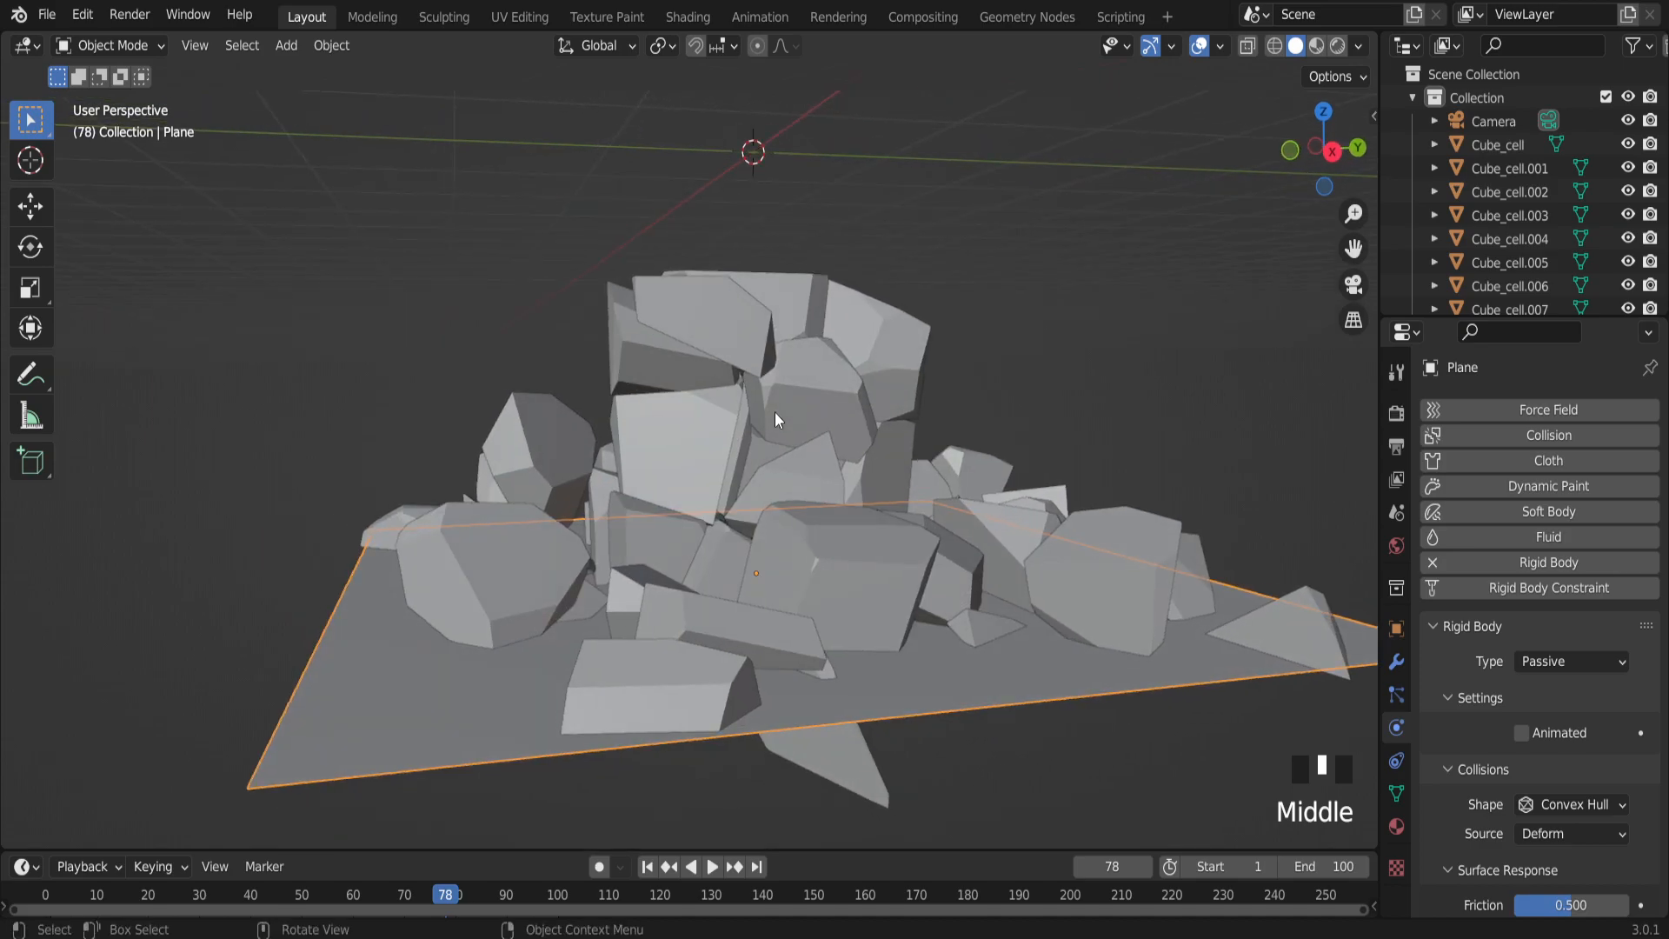
{"action": "middle_click_drag", "start_coordinate": [820, 444], "coordinate": [895, 482]}
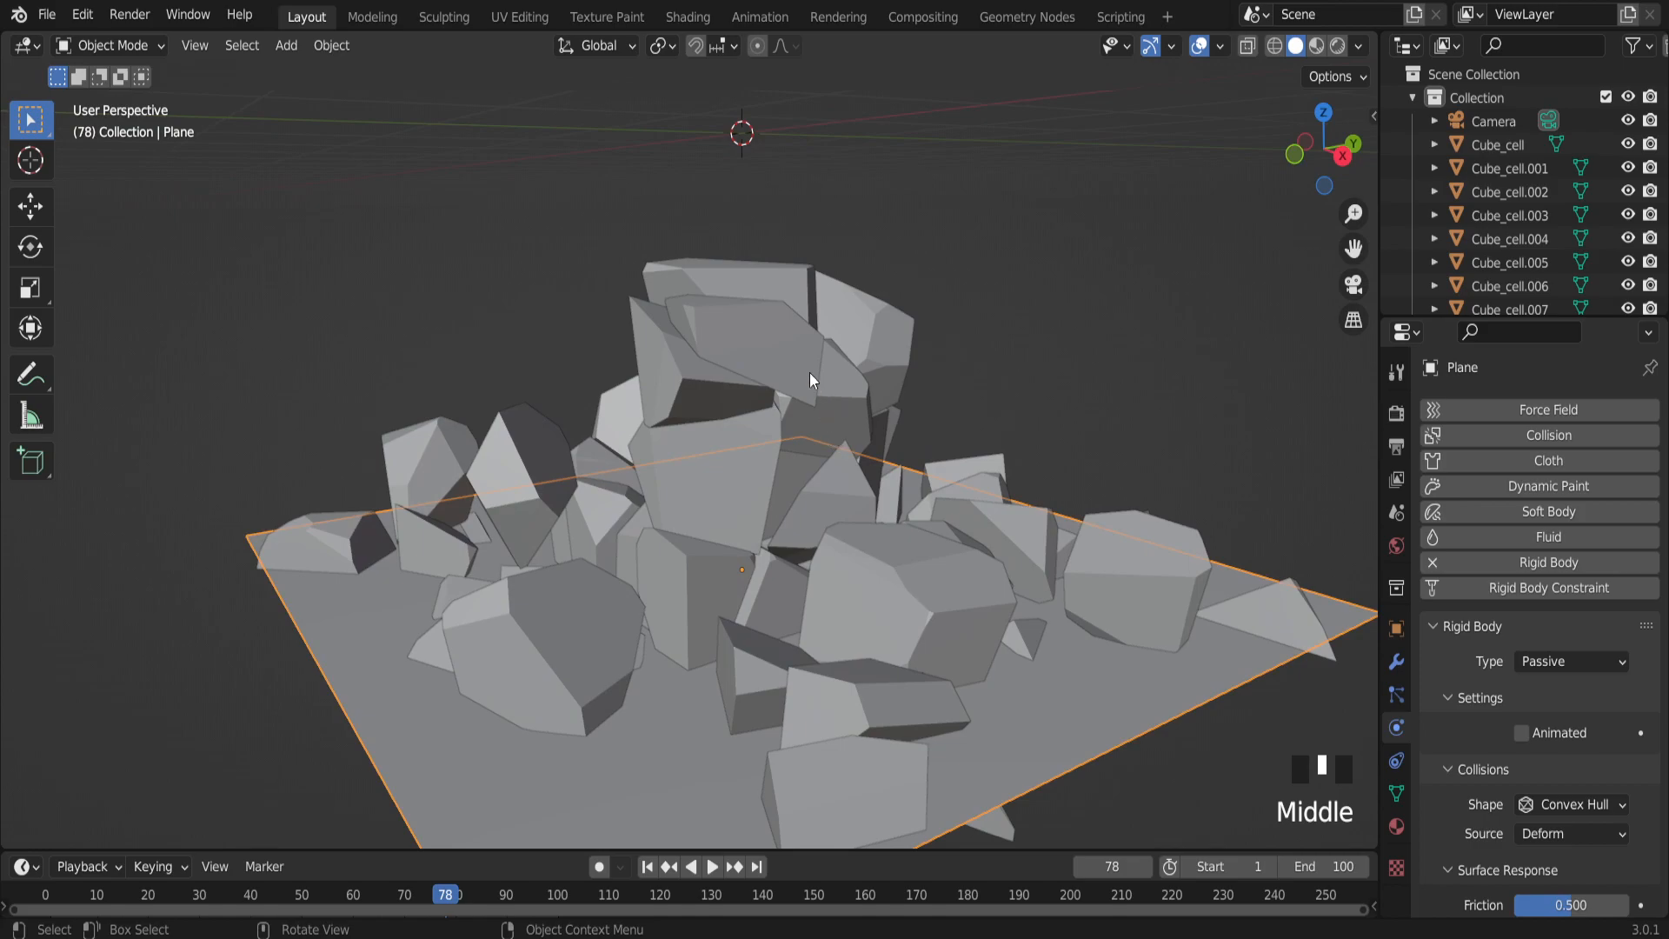
{"action": "middle_click_drag", "start_coordinate": [884, 431], "coordinate": [828, 416]}
{"action": "scroll", "coordinate": [785, 376], "scroll_direction": "down", "scroll_amount": 2}
{"action": "scroll", "coordinate": [847, 459], "scroll_direction": "down", "scroll_amount": 2}
{"action": "scroll", "coordinate": [813, 535], "scroll_direction": "up", "scroll_amount": 2}
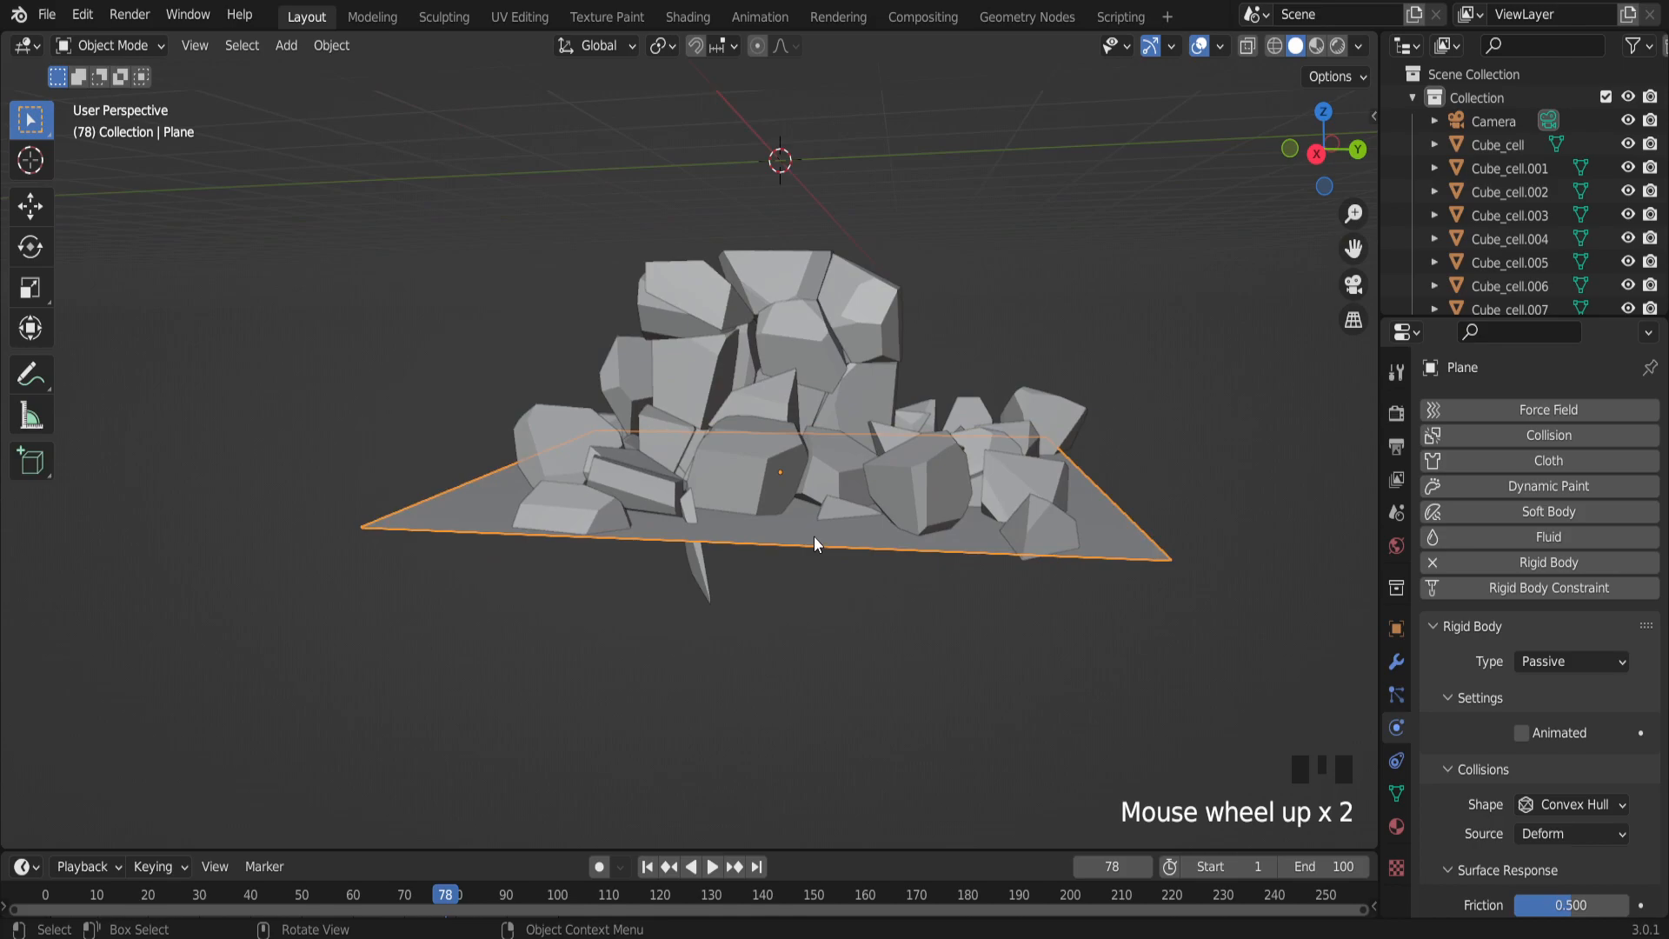
Hide the floor plane and select all the cube pieces around the pile.
{"action": "key", "text": "h"}
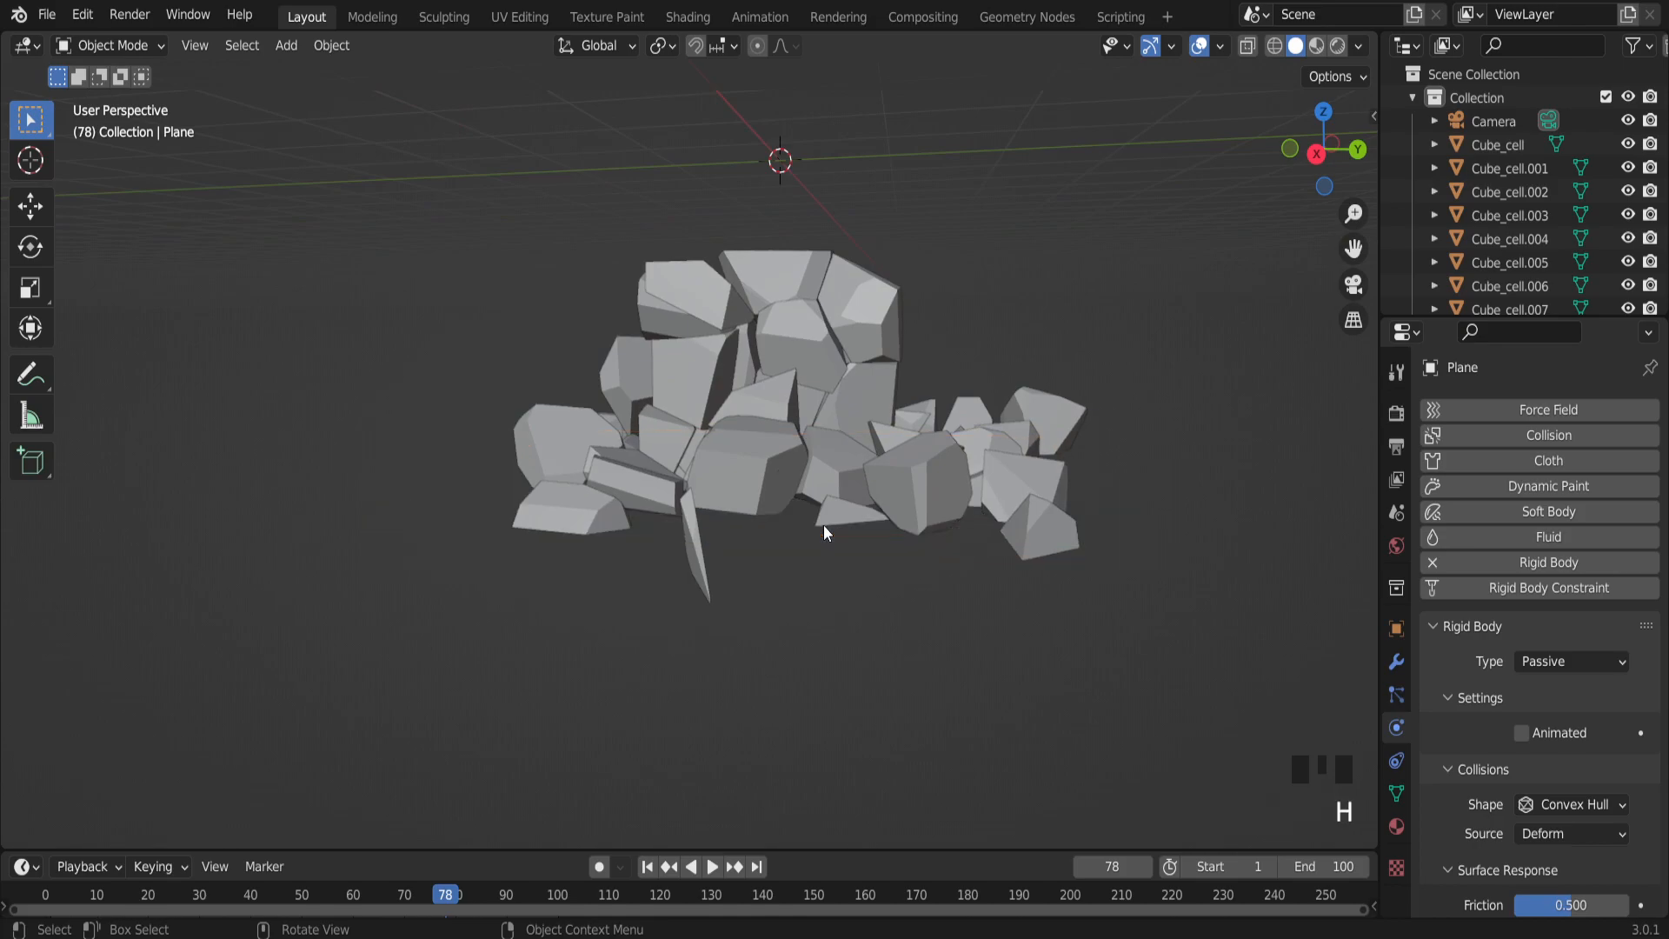
{"action": "middle_click_drag", "start_coordinate": [670, 441], "coordinate": [937, 377]}
{"action": "scroll", "coordinate": [920, 403], "scroll_direction": "up", "scroll_amount": 4}
{"action": "scroll", "coordinate": [920, 400], "scroll_direction": "down", "scroll_amount": 4}
{"action": "left_click_drag", "start_coordinate": [1188, 292], "coordinate": [419, 840]}
{"action": "middle_click_drag", "start_coordinate": [419, 840], "coordinate": [733, 638]}
{"action": "scroll", "coordinate": [751, 657], "scroll_direction": "down", "scroll_amount": 1}
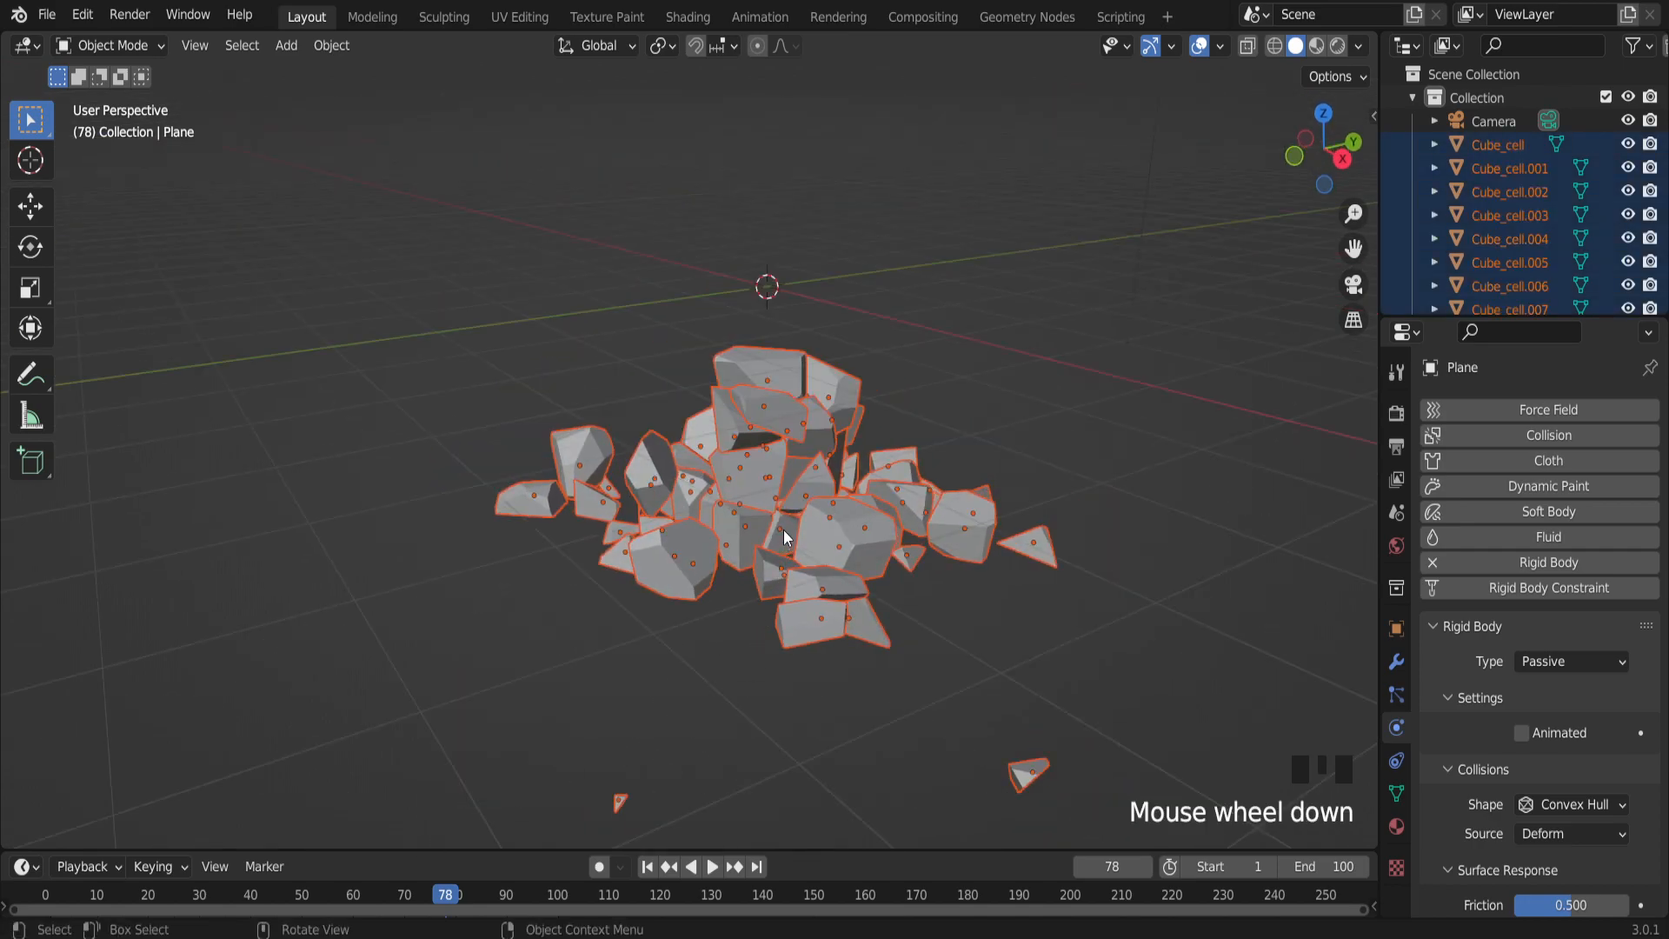
Apply the rigid body transformation to the selected pieces and remove their rigid body physics.
{"action": "left_click", "coordinate": [344, 44]}
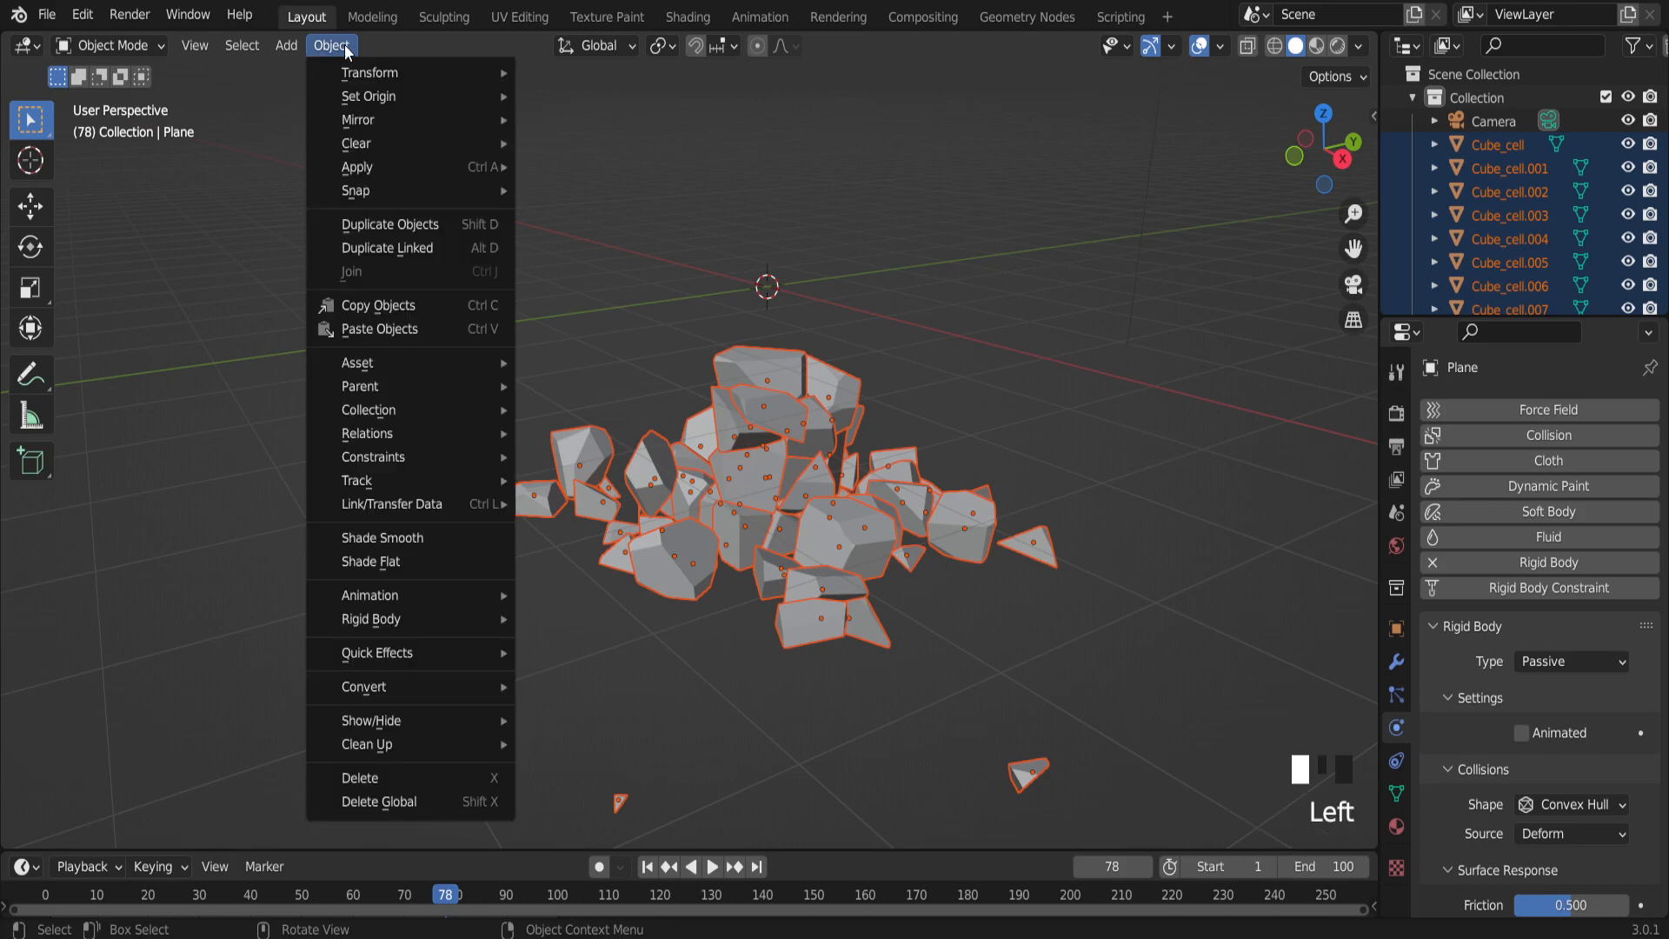
{"action": "mouse_move", "coordinate": [430, 626]}
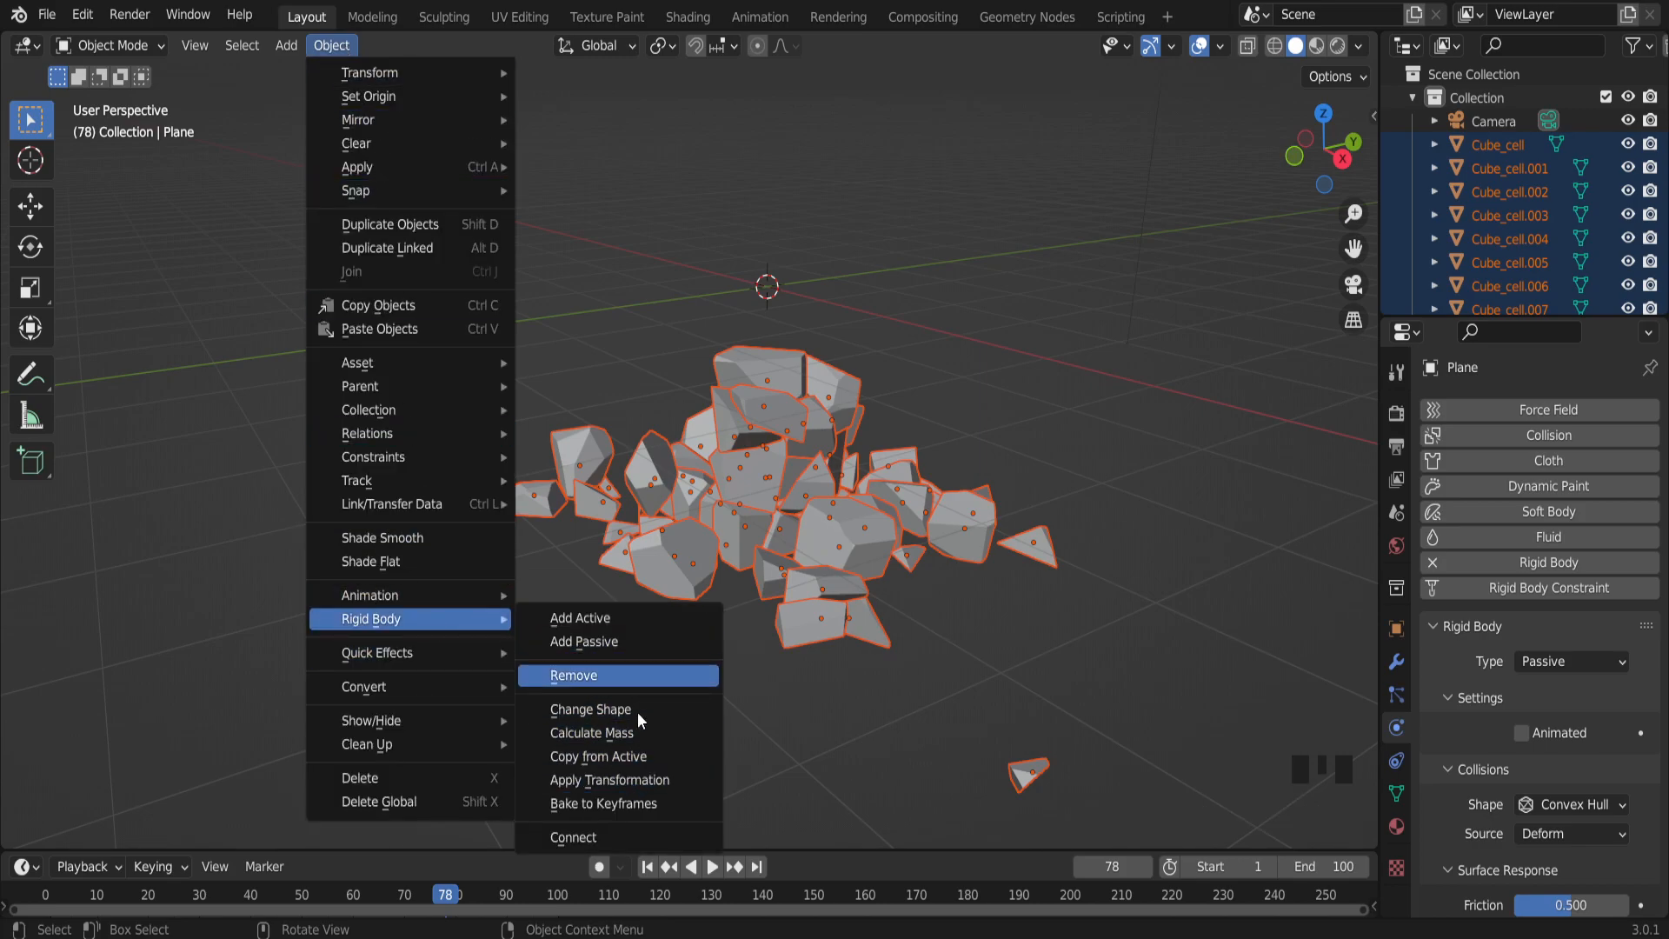
{"action": "left_click", "coordinate": [641, 785]}
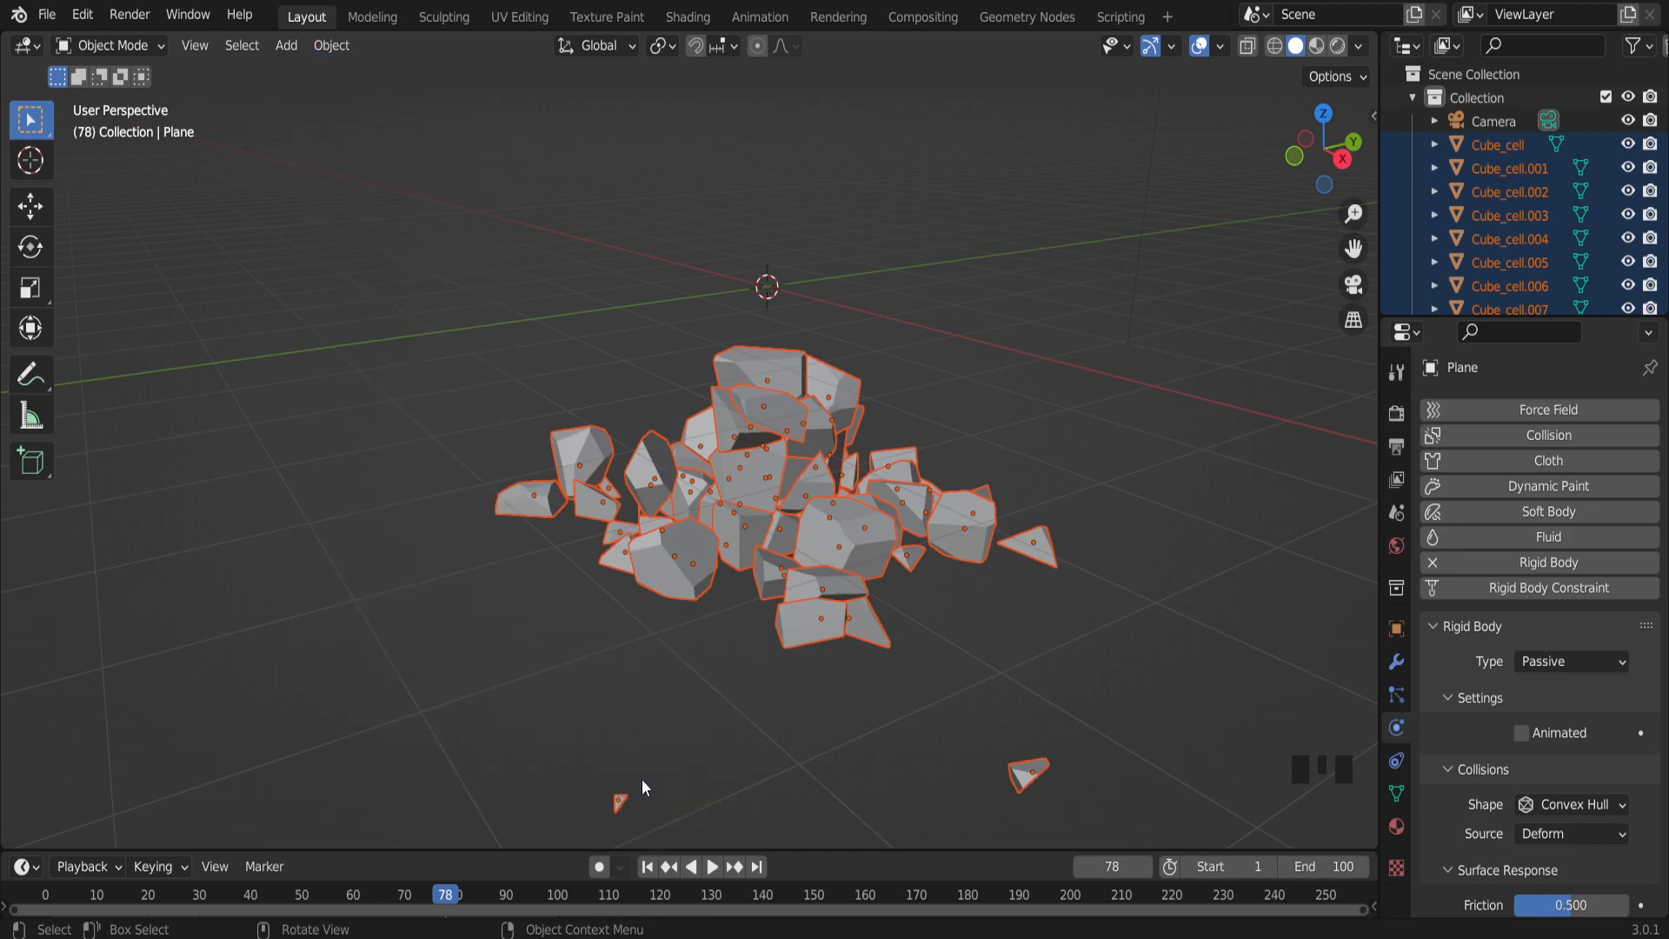
{"action": "left_click", "coordinate": [332, 51]}
{"action": "mouse_move", "coordinate": [447, 615]}
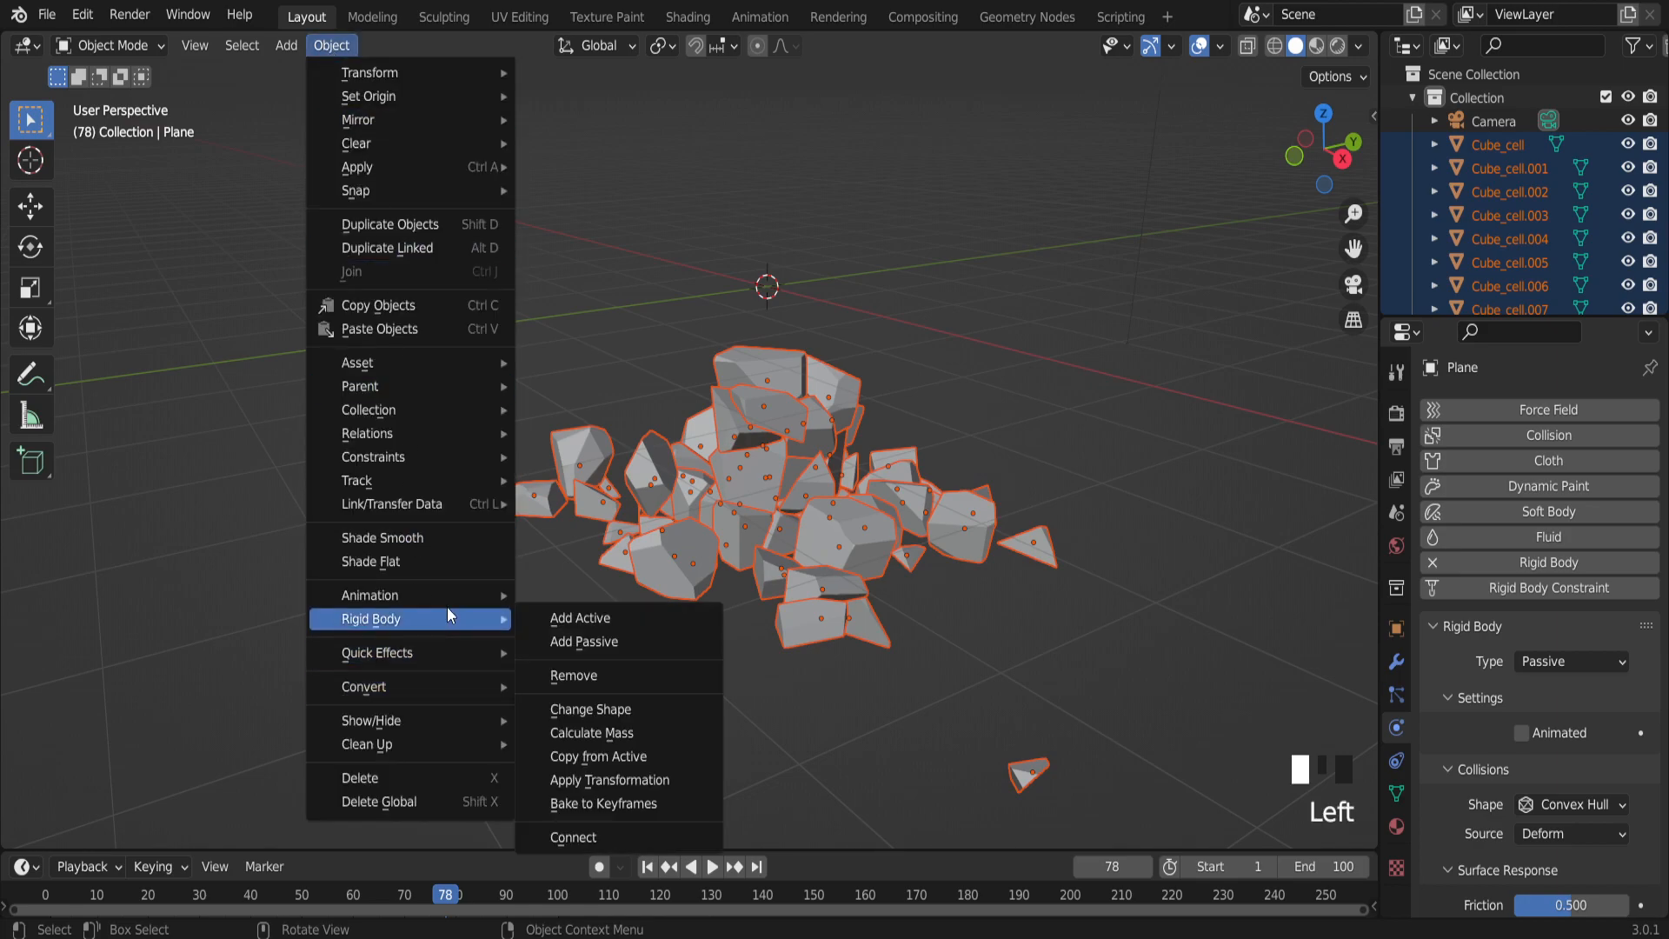
{"action": "left_click", "coordinate": [583, 679]}
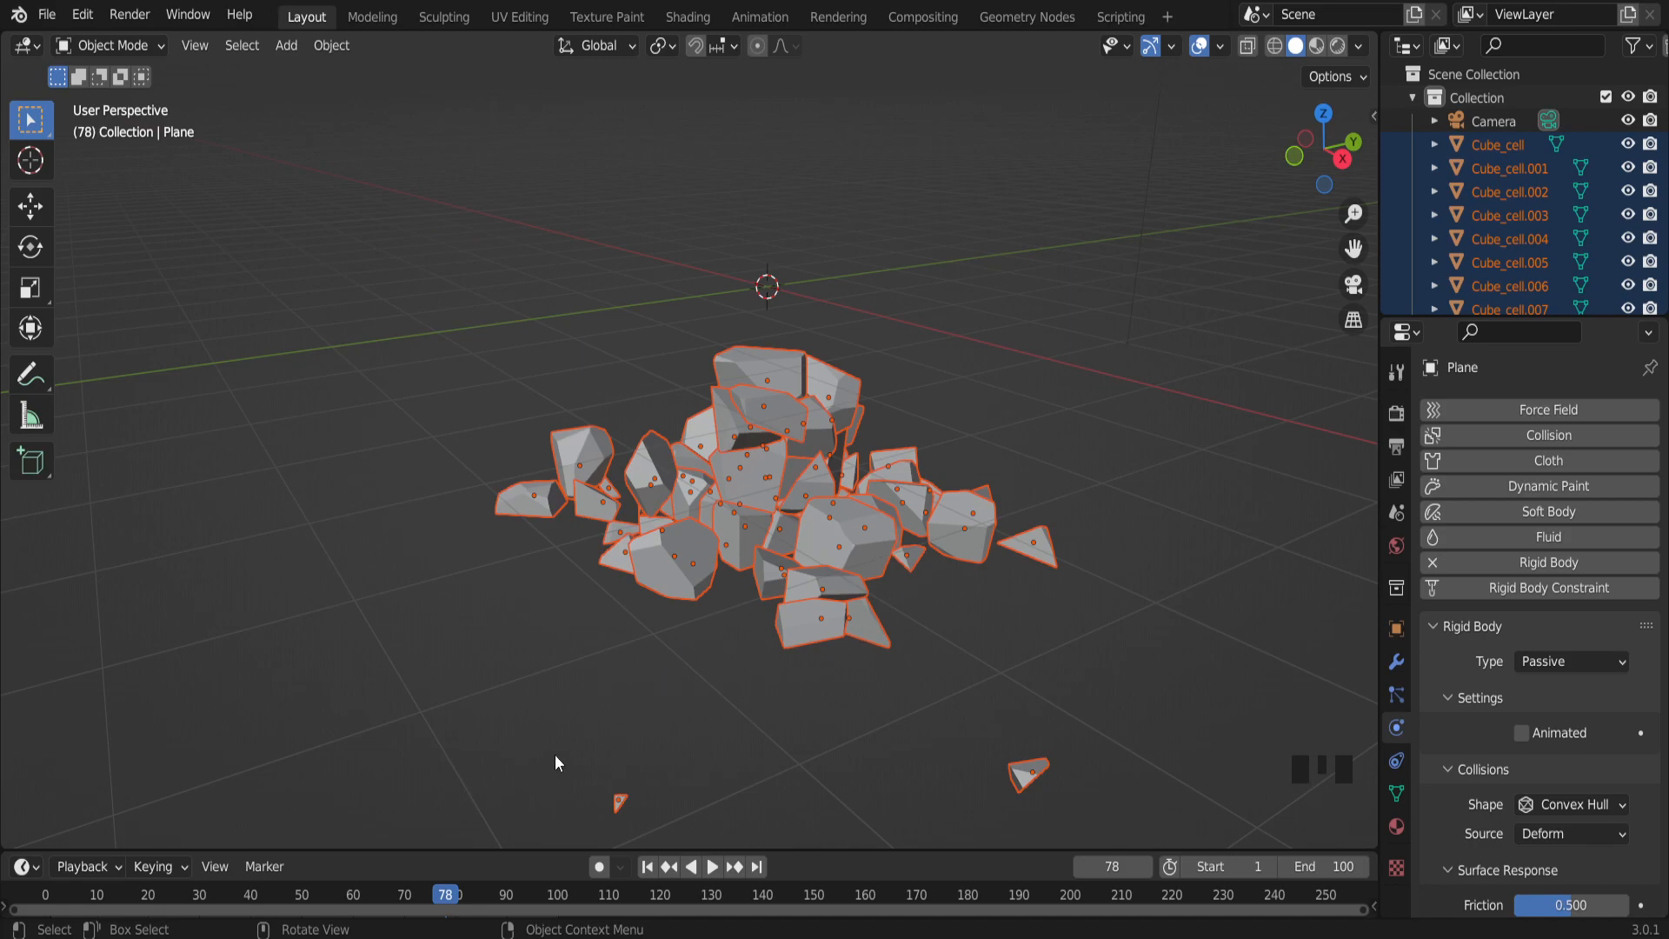
Unhide the floor plane and play the simulation to check for pieces that still move, stopping at frame 12.
{"action": "key", "text": "alt+h"}
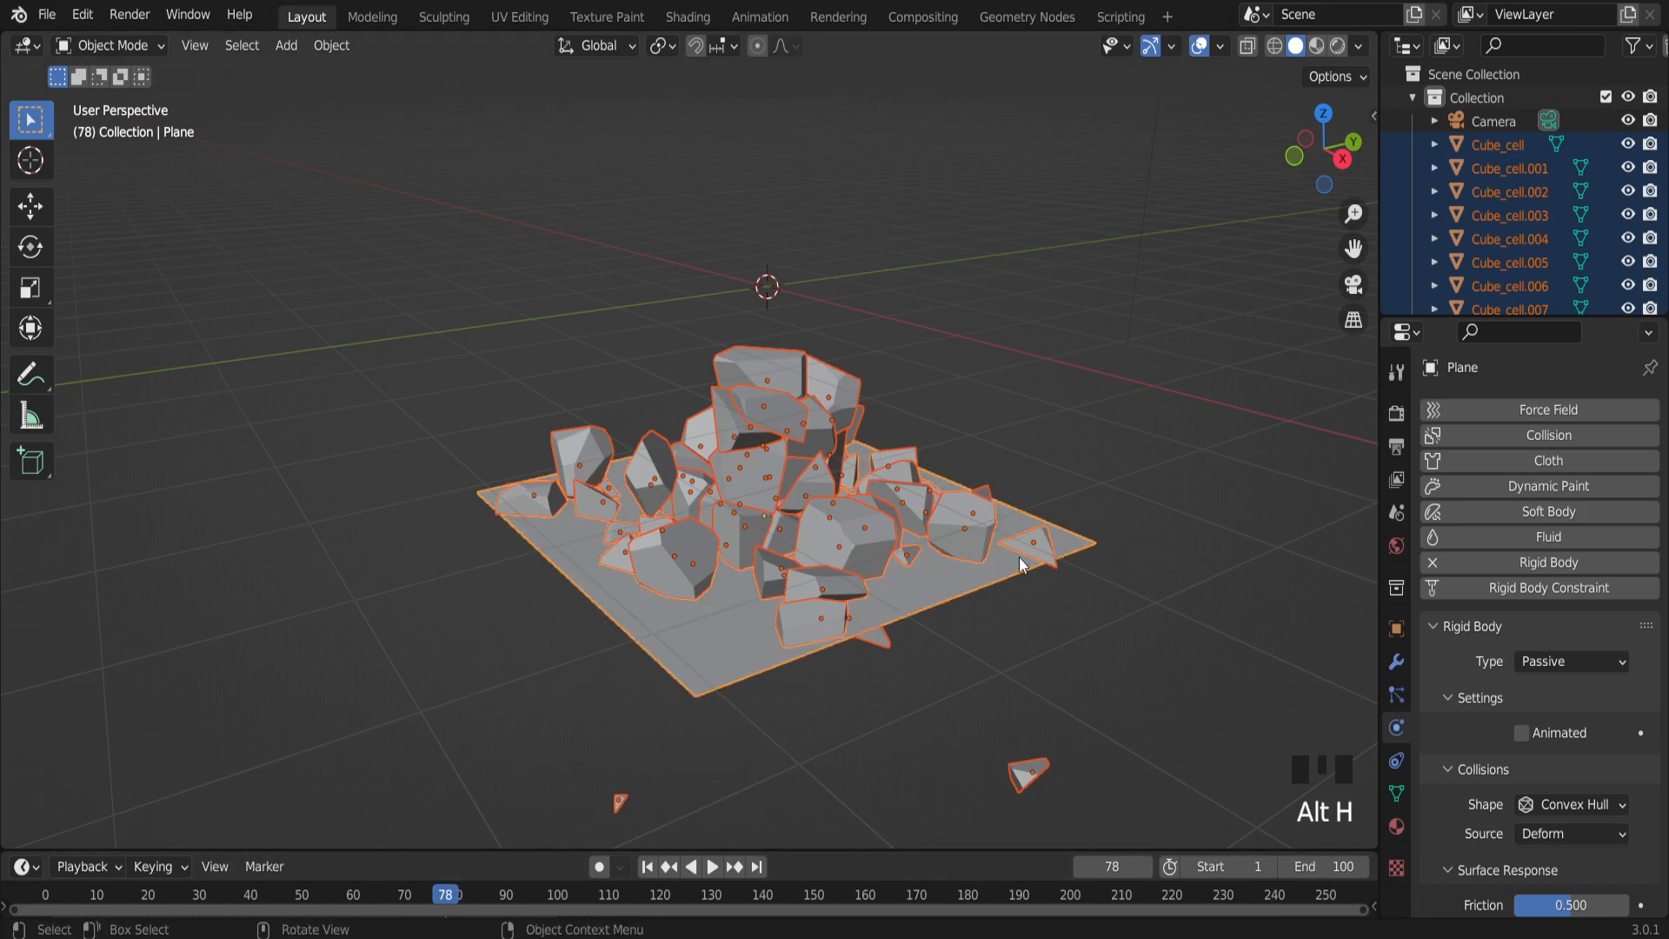
{"action": "key", "text": "space"}
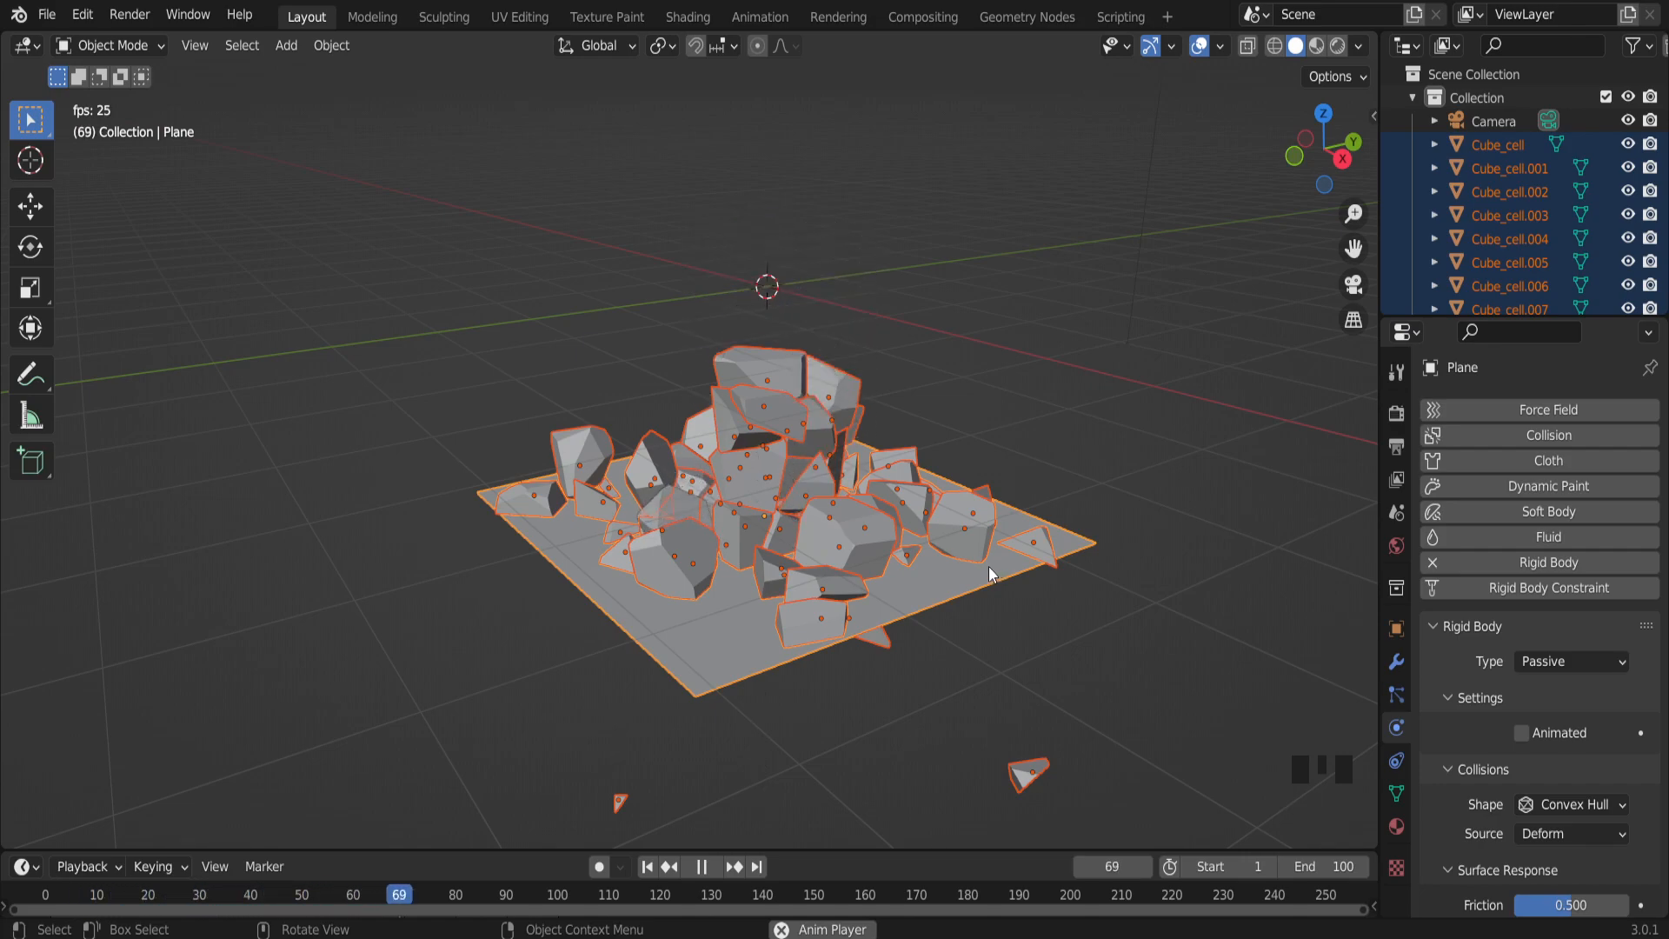
{"action": "key", "text": "space"}
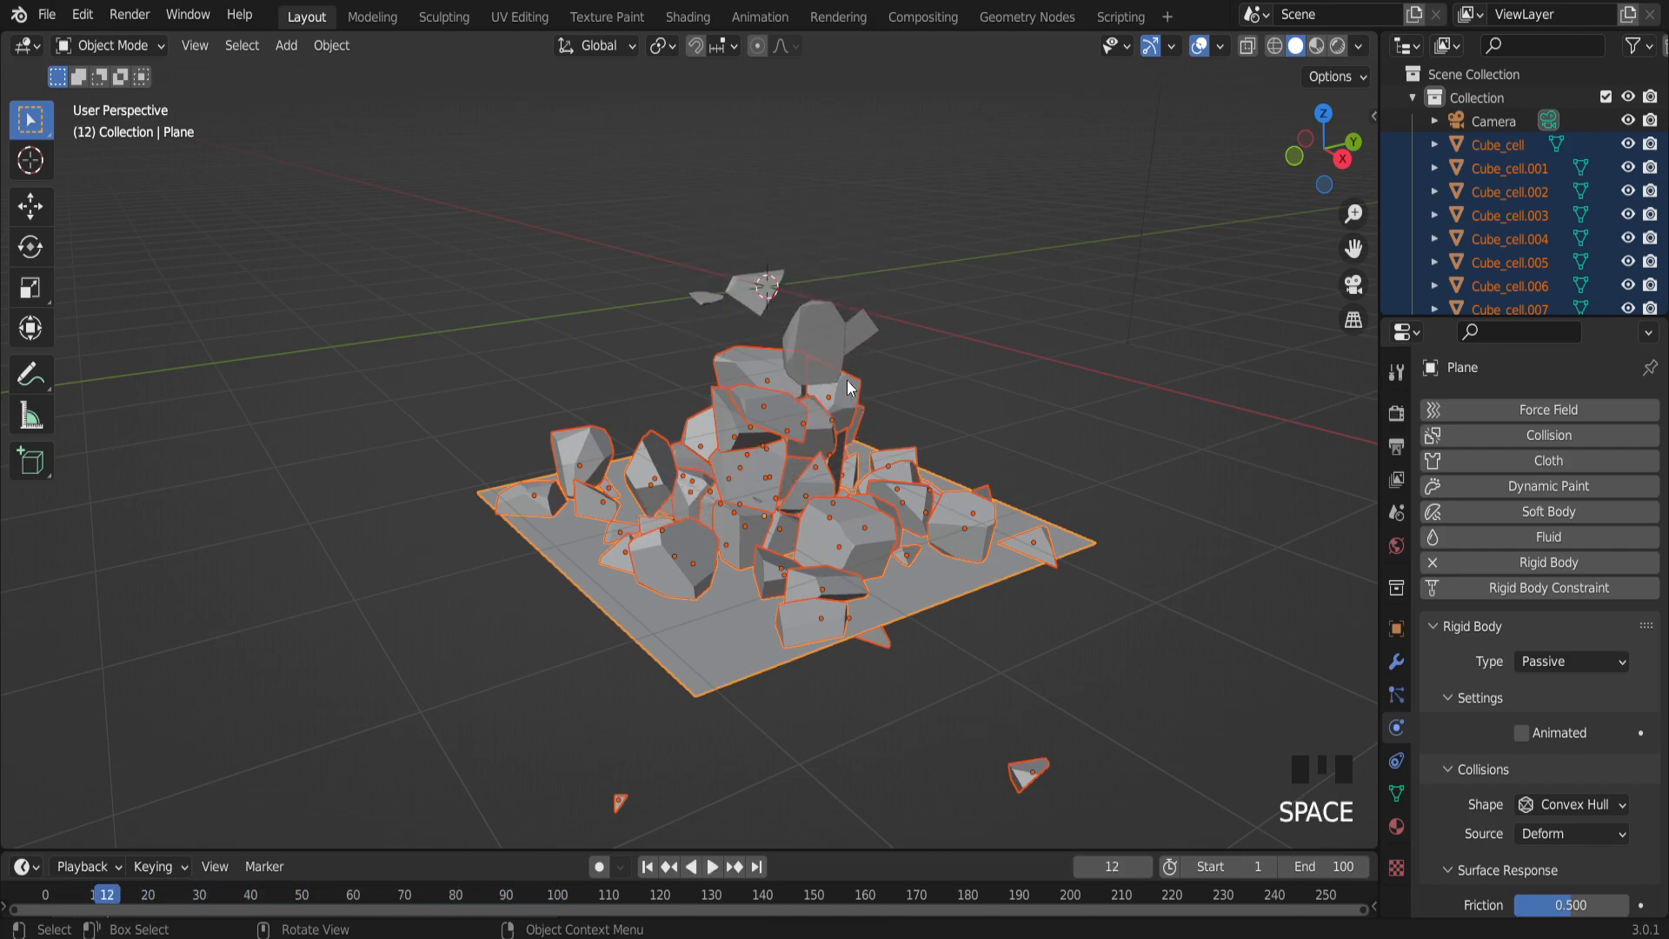
Apply the rigid body transformation to the floating pieces above the pile and remove their rigid body physics.
{"action": "scroll", "coordinate": [849, 387], "scroll_direction": "up", "scroll_amount": 2}
{"action": "middle_click_drag", "start_coordinate": [849, 387], "coordinate": [862, 274]}
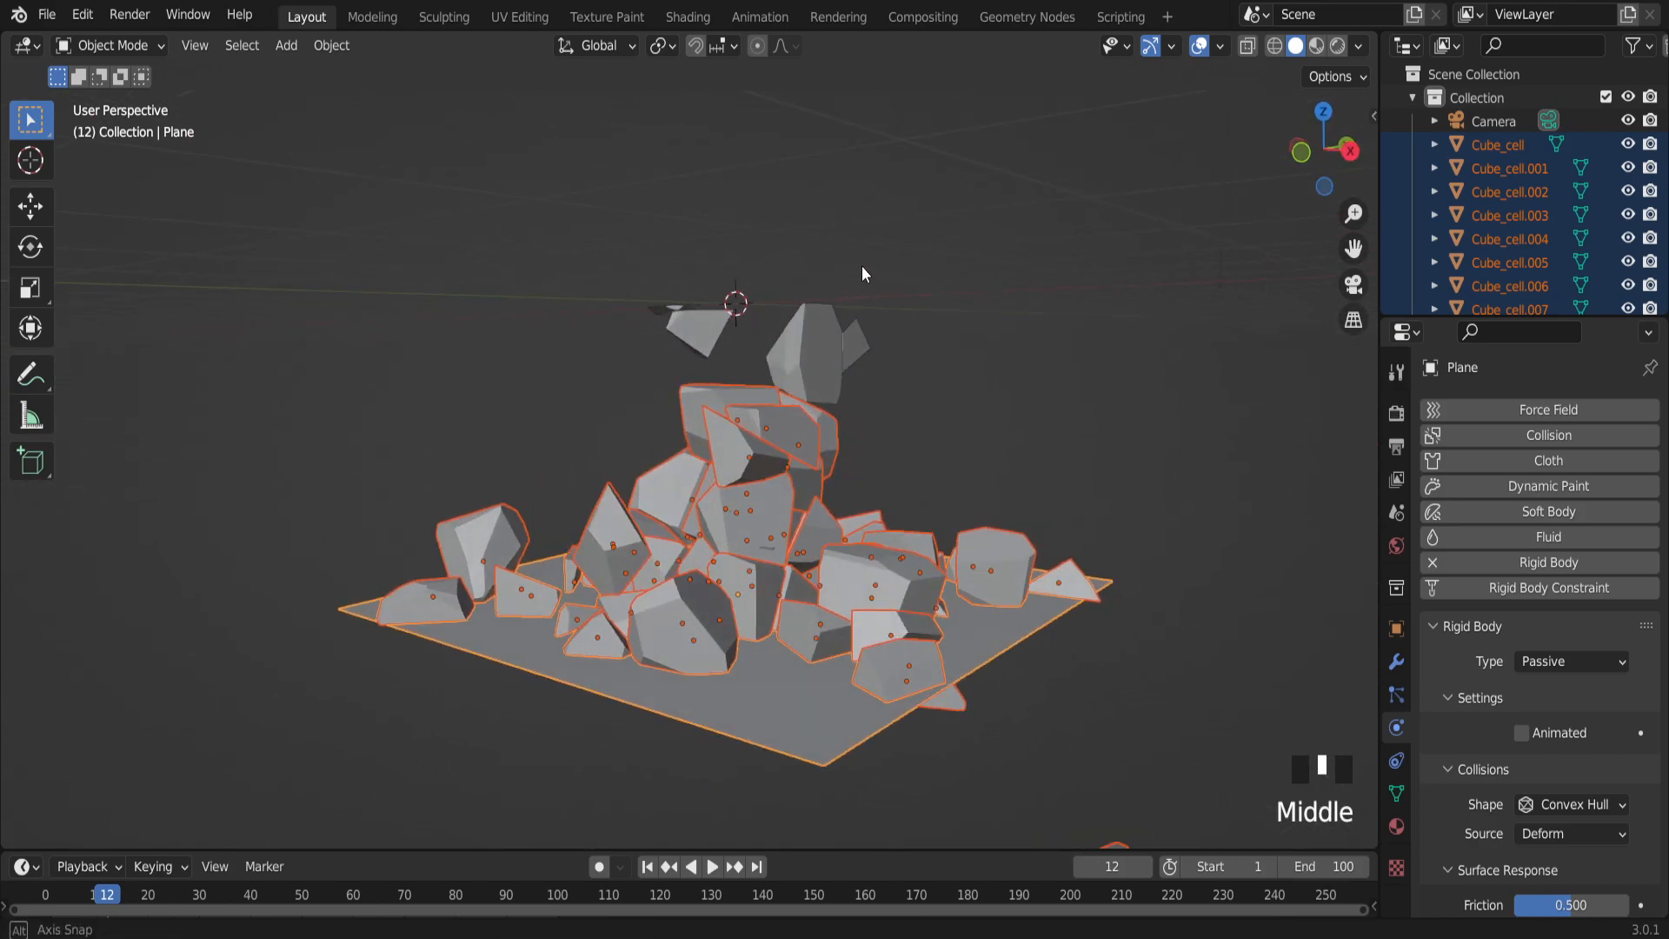
{"action": "left_click_drag", "start_coordinate": [901, 262], "coordinate": [619, 365]}
{"action": "middle_click_drag", "start_coordinate": [744, 325], "coordinate": [685, 393]}
{"action": "left_click", "coordinate": [343, 44]}
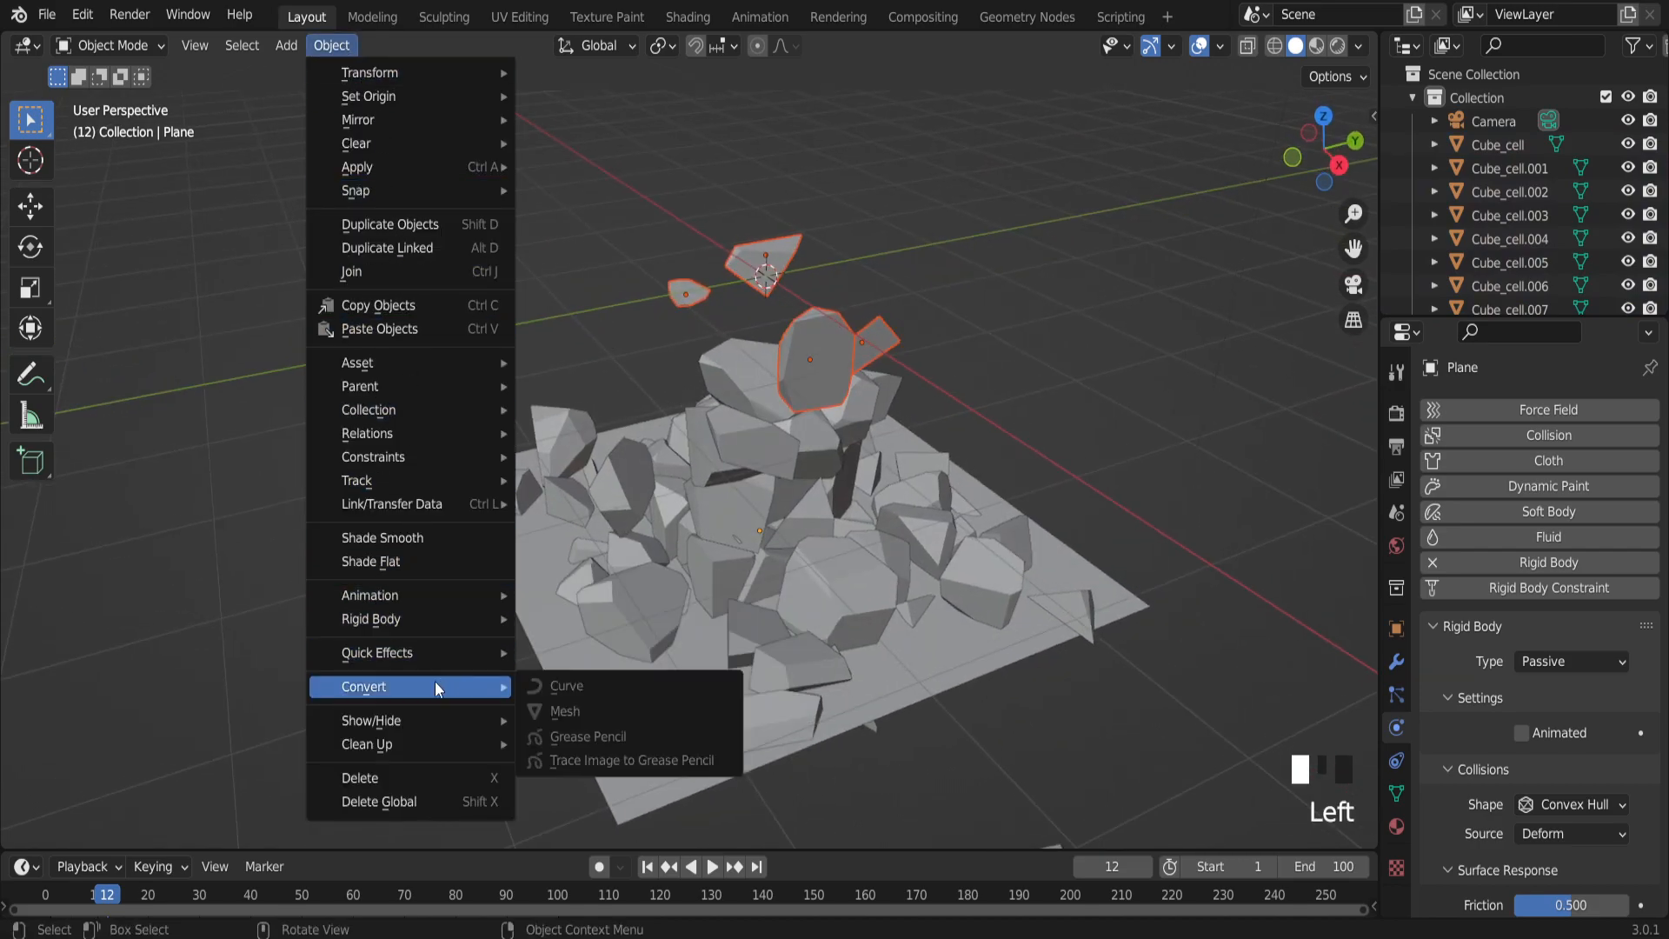
{"action": "mouse_move", "coordinate": [458, 614]}
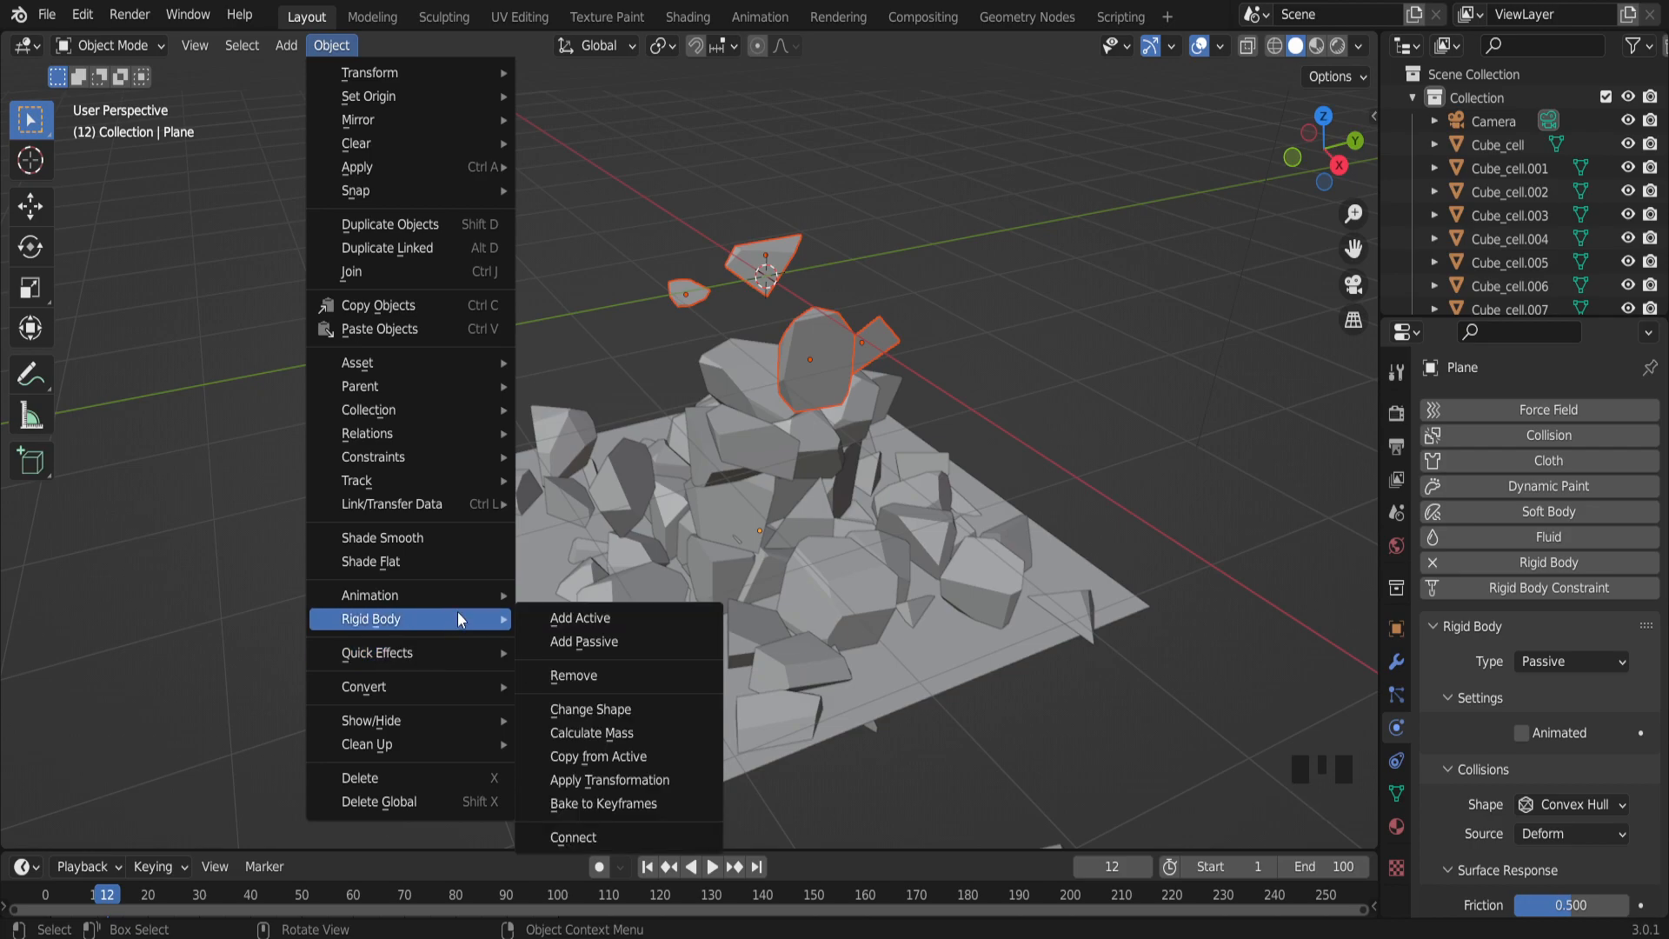
{"action": "left_click", "coordinate": [660, 781]}
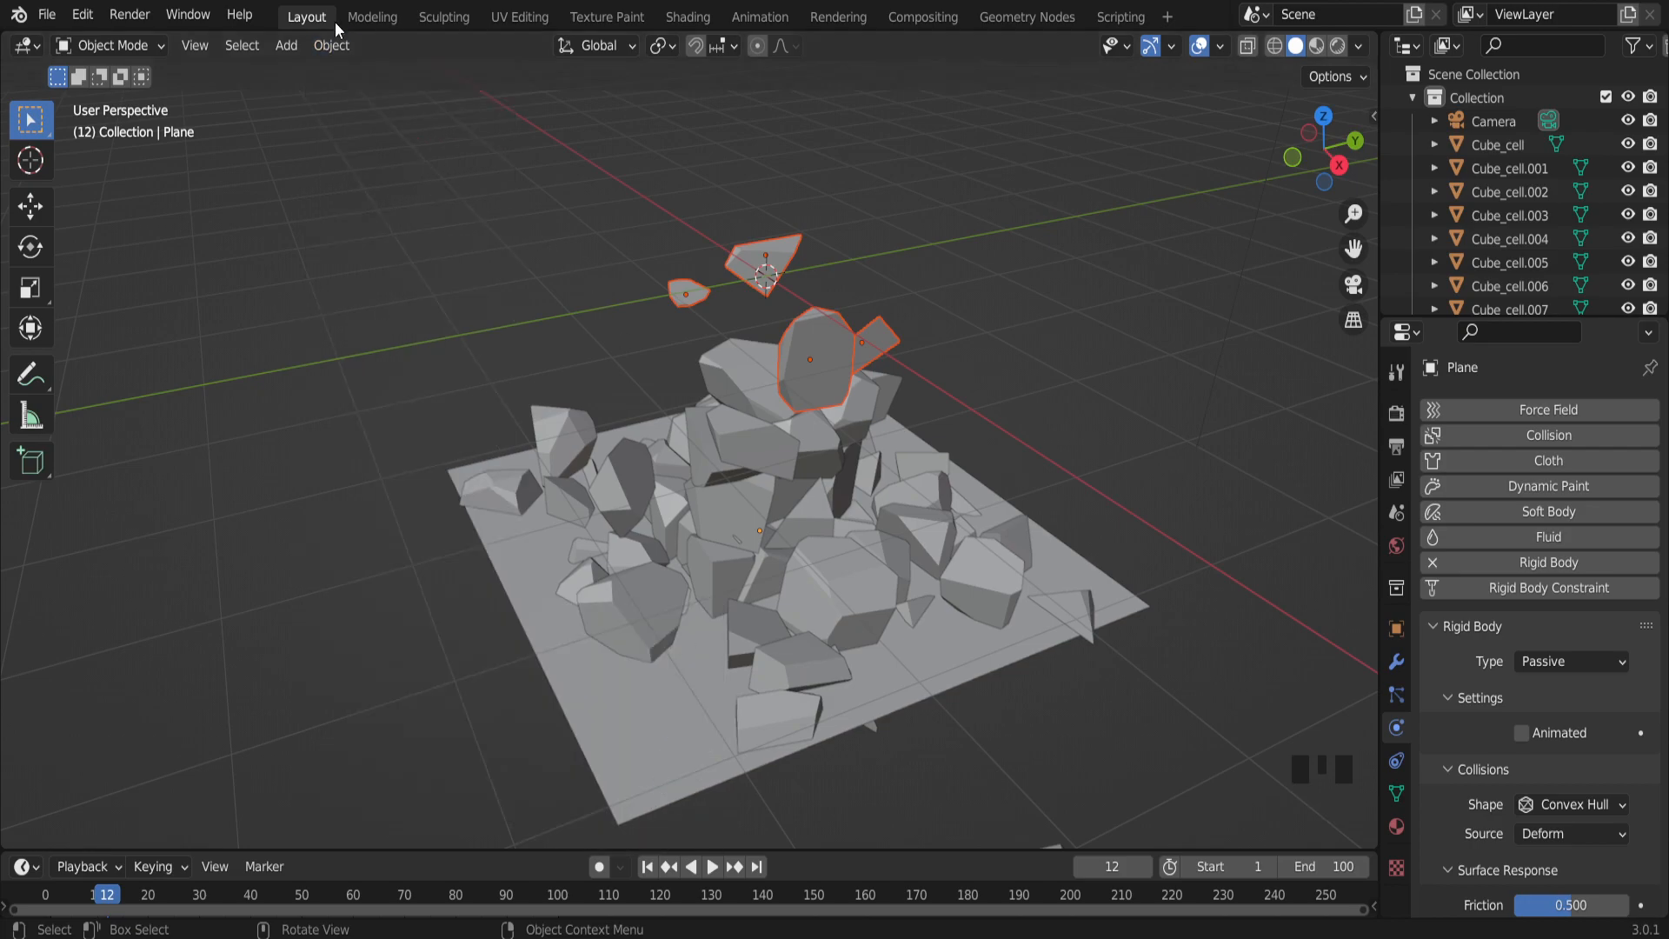
{"action": "left_click", "coordinate": [313, 44]}
{"action": "mouse_move", "coordinate": [362, 619]}
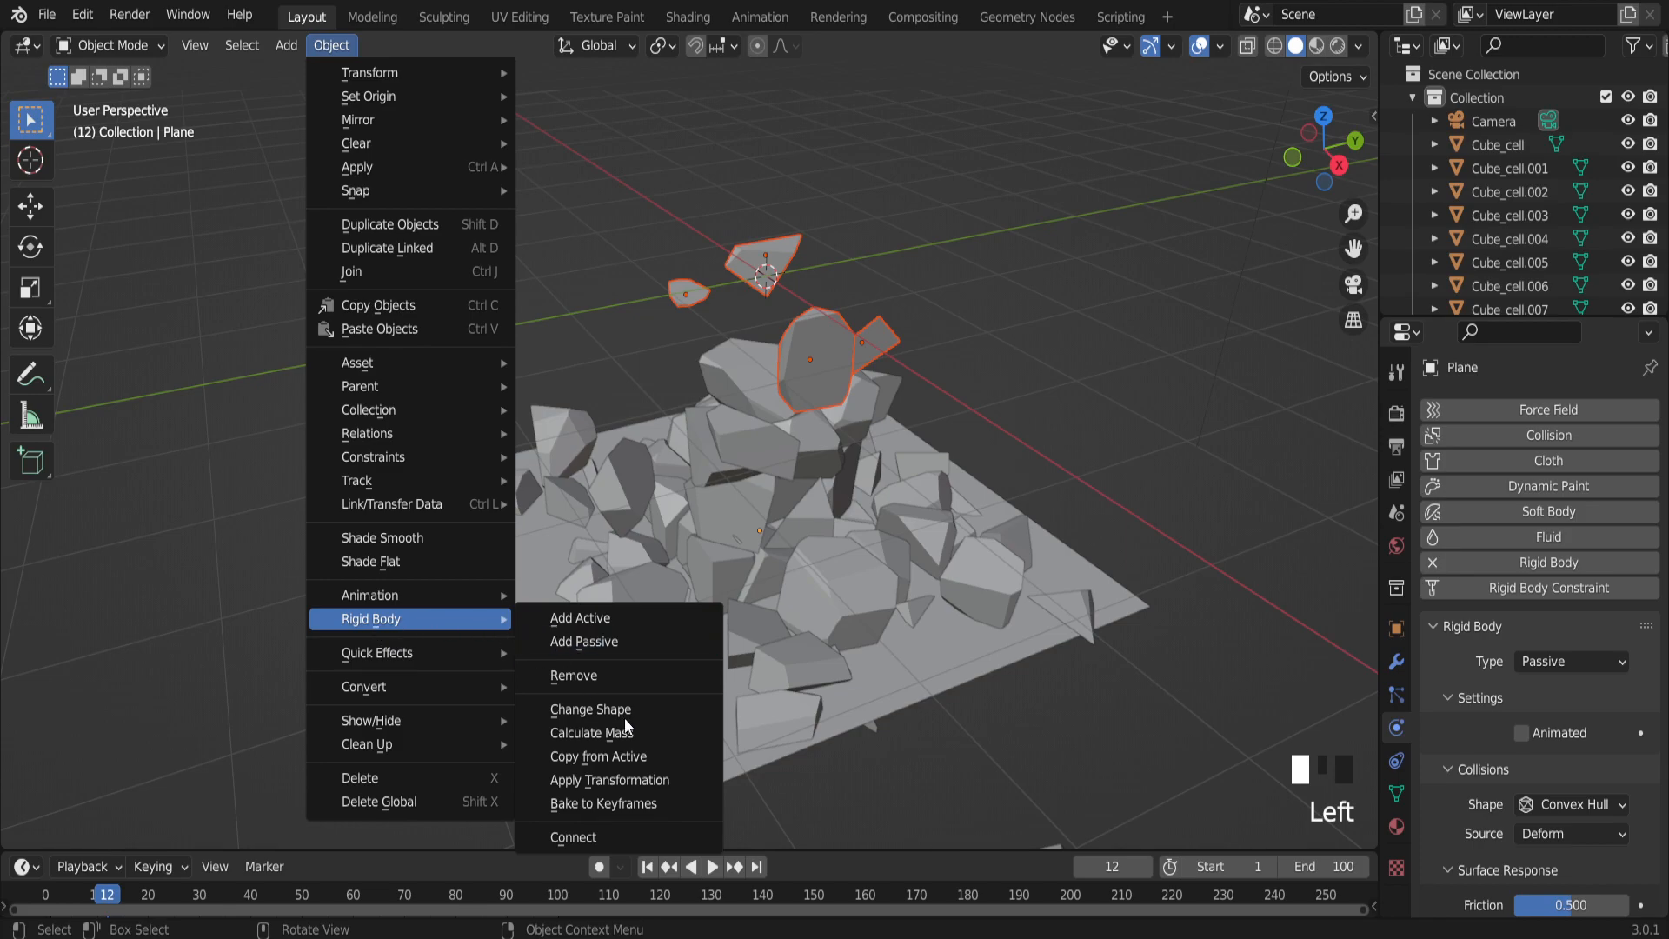
{"action": "left_click", "coordinate": [644, 674]}
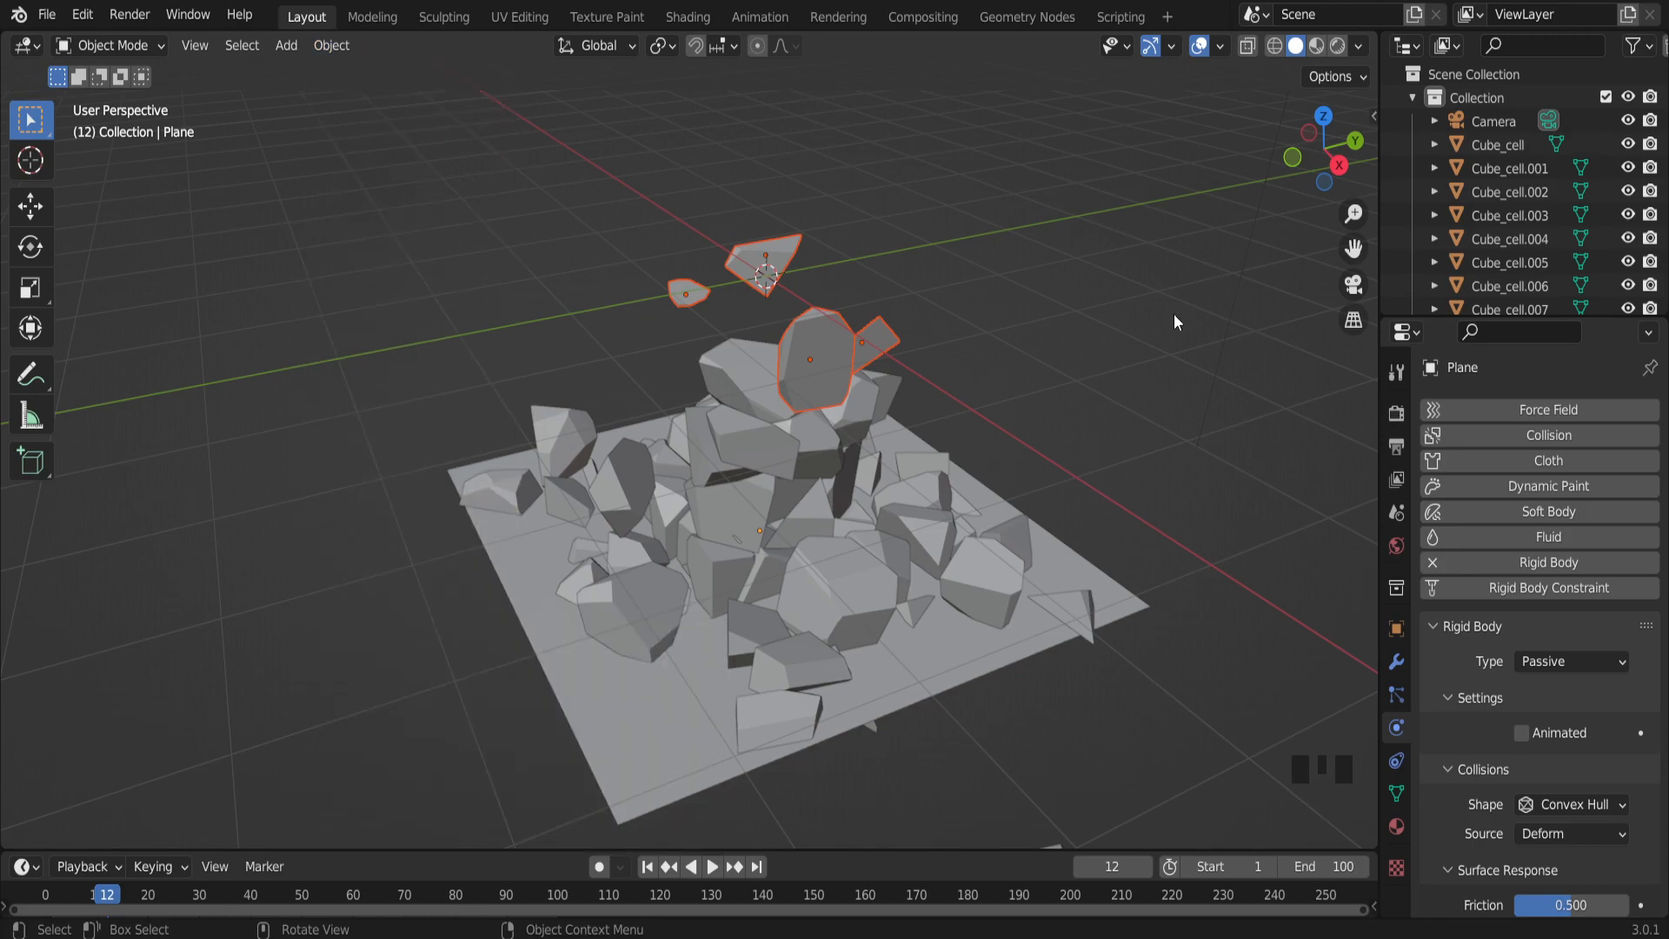
Play the simulation to check the top pieces for movement, stopping at frame 11, and inspect them up close.
{"action": "key", "text": "space"}
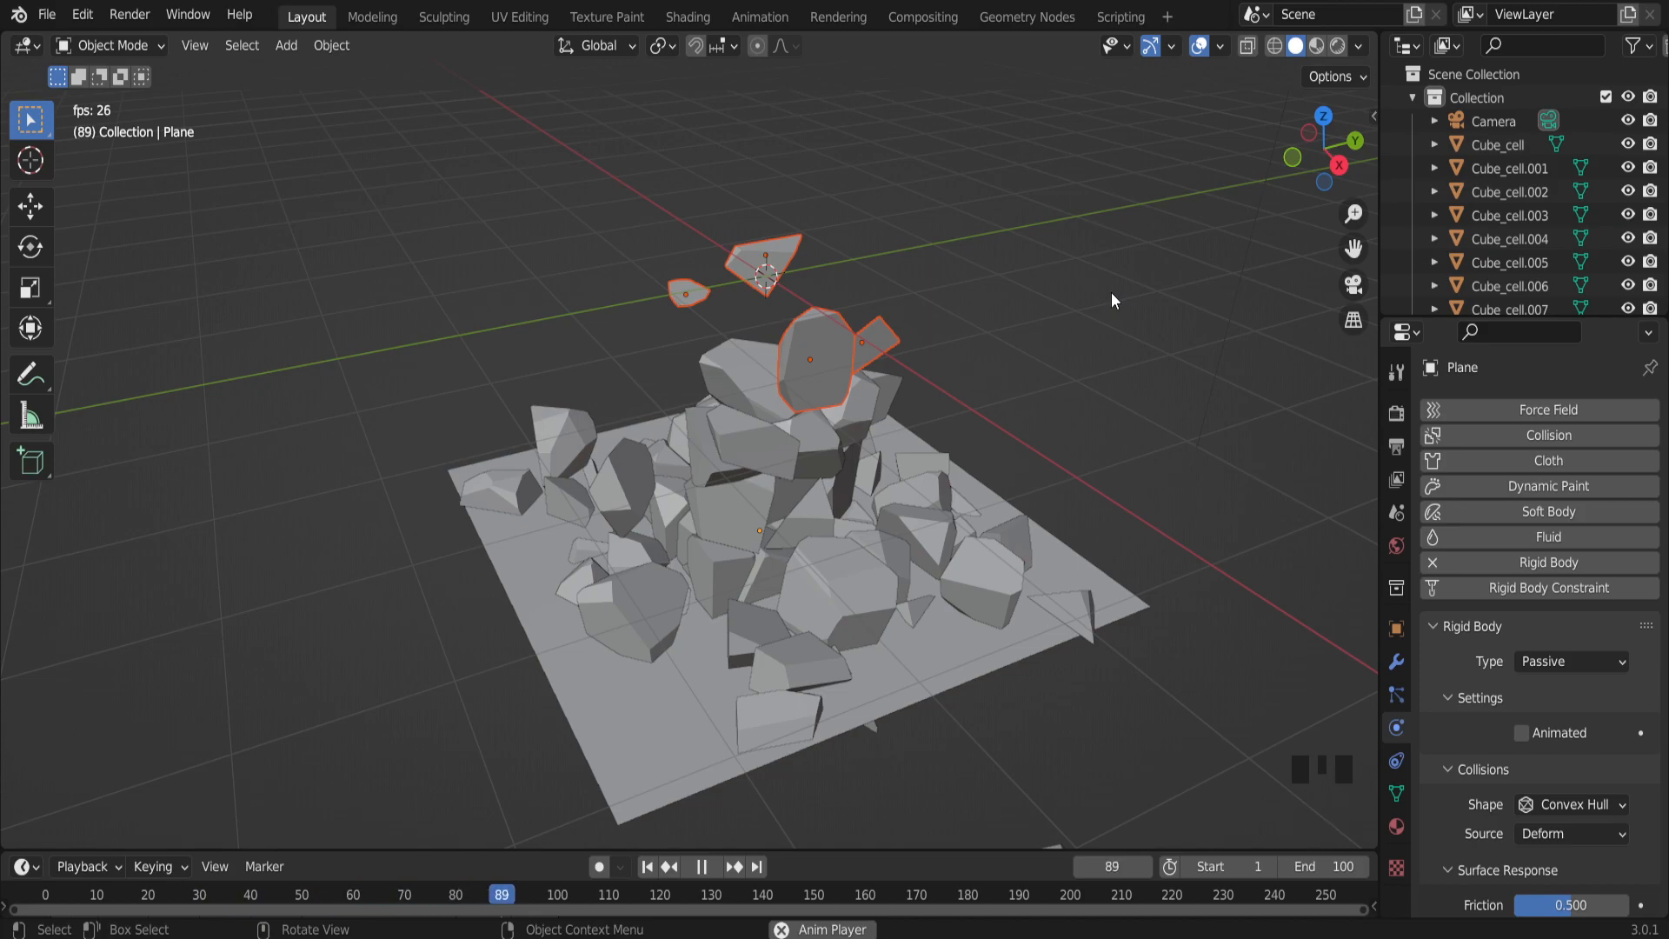
{"action": "key", "text": "space"}
{"action": "middle_click_drag", "start_coordinate": [1111, 295], "coordinate": [940, 327]}
{"action": "scroll", "coordinate": [941, 326], "scroll_direction": "up", "scroll_amount": 5}
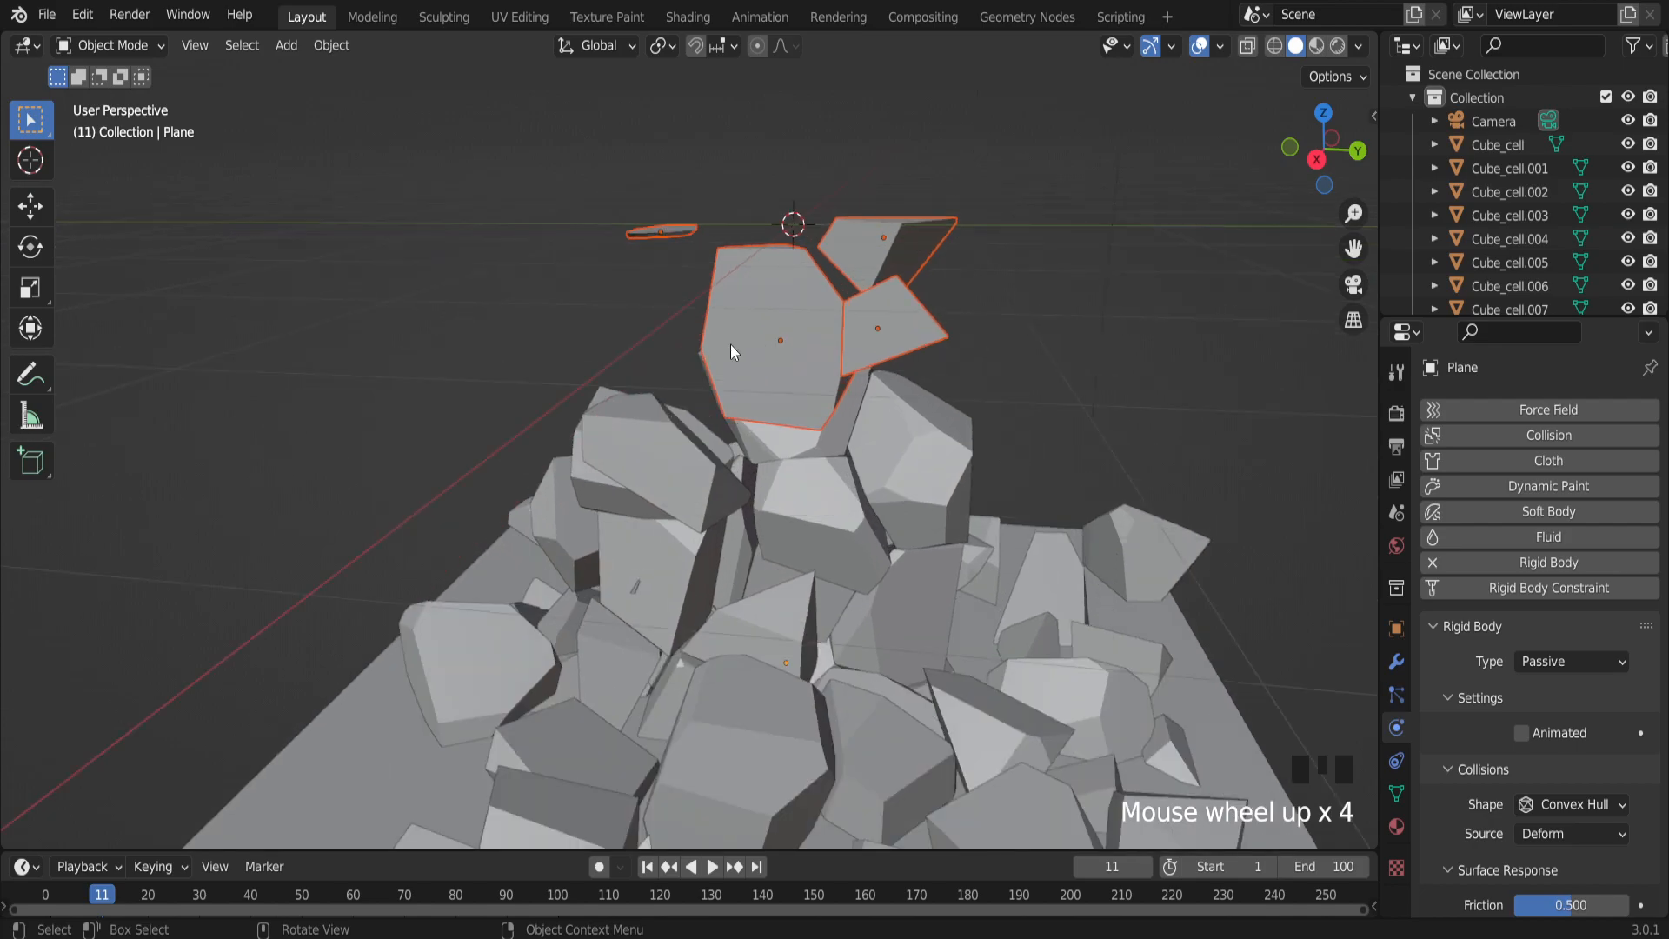
{"action": "middle_click_drag", "start_coordinate": [712, 339], "coordinate": [781, 428]}
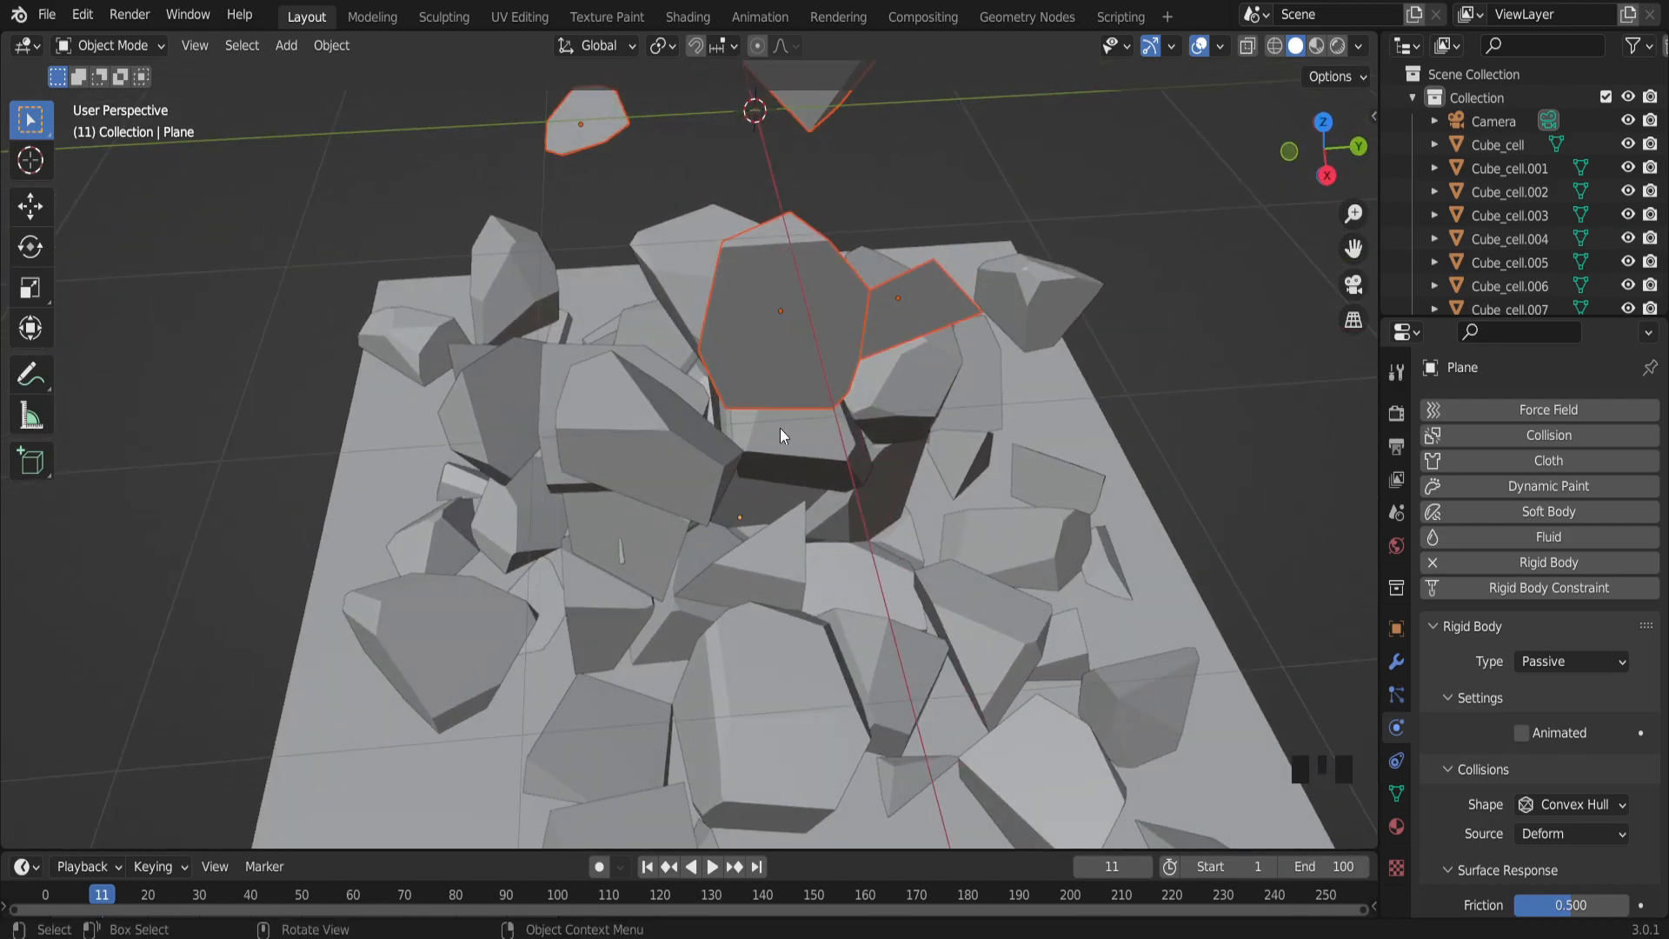
Select the floating pieces together with the upper part of the pile and delete them.
{"action": "scroll", "coordinate": [780, 428], "scroll_direction": "down", "scroll_amount": 3}
{"action": "left_click", "coordinate": [1193, 286]}
{"action": "scroll", "coordinate": [829, 367], "scroll_direction": "up", "scroll_amount": 1}
{"action": "middle_click_drag", "start_coordinate": [830, 369], "coordinate": [916, 299]}
{"action": "left_click_drag", "start_coordinate": [915, 299], "coordinate": [566, 551]}
{"action": "key", "text": "x"}
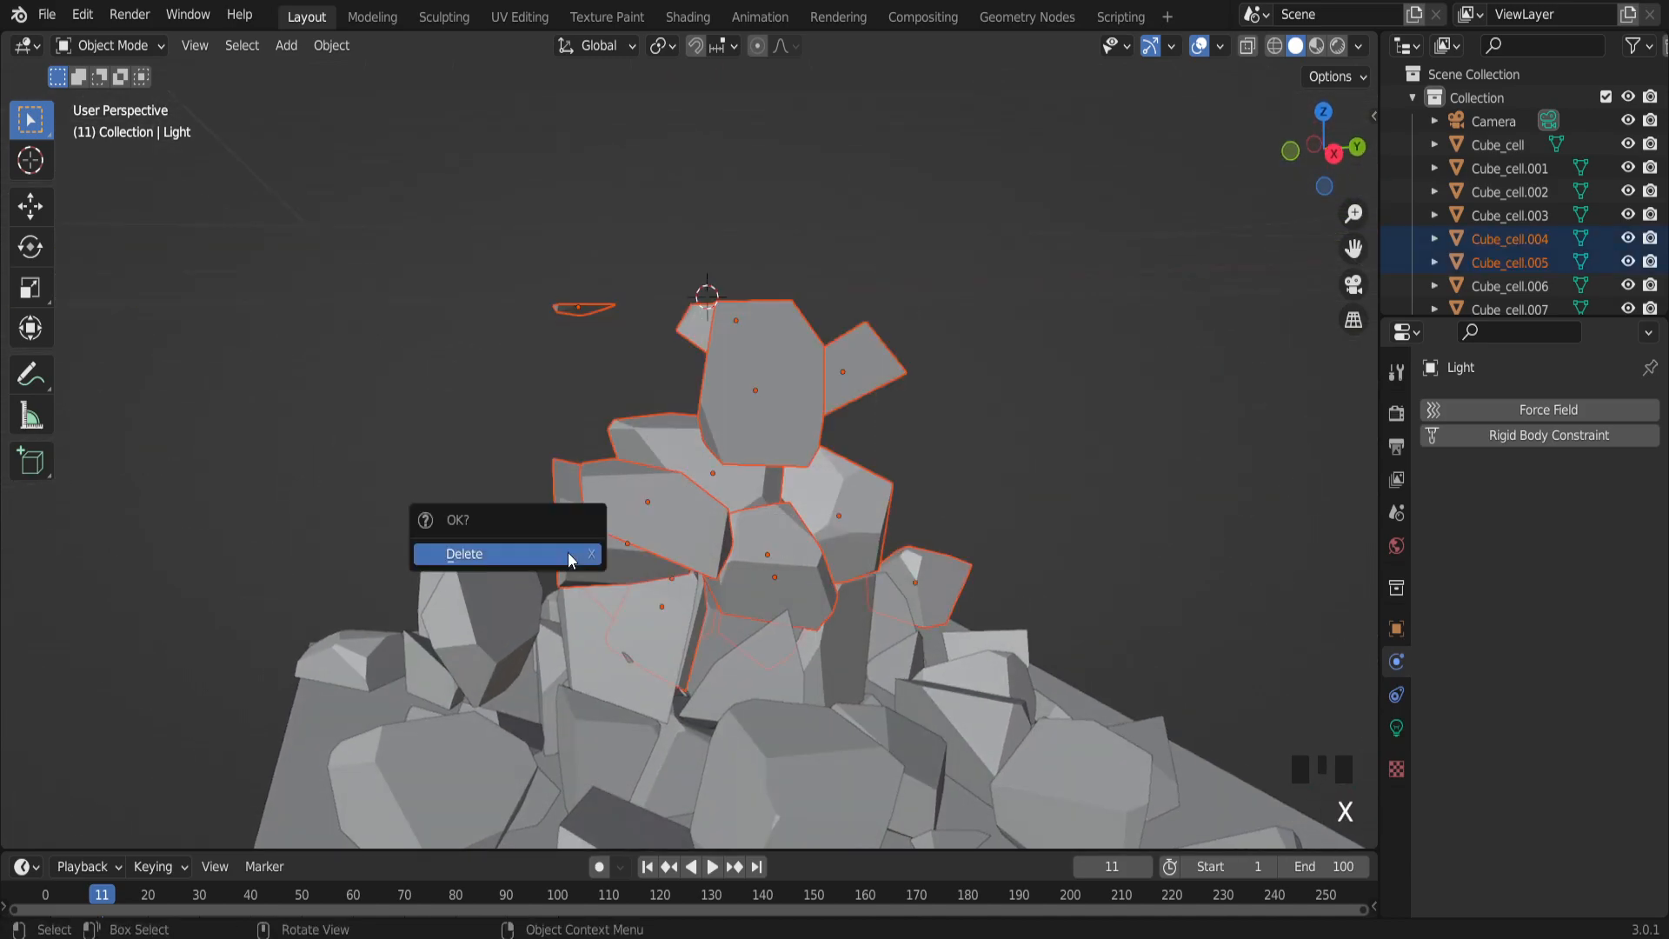
{"action": "left_click", "coordinate": [567, 551]}
Delete the large raised pieces left at the middle of the pile.
{"action": "middle_click_drag", "start_coordinate": [567, 552], "coordinate": [678, 539]}
{"action": "left_click", "coordinate": [654, 543]}
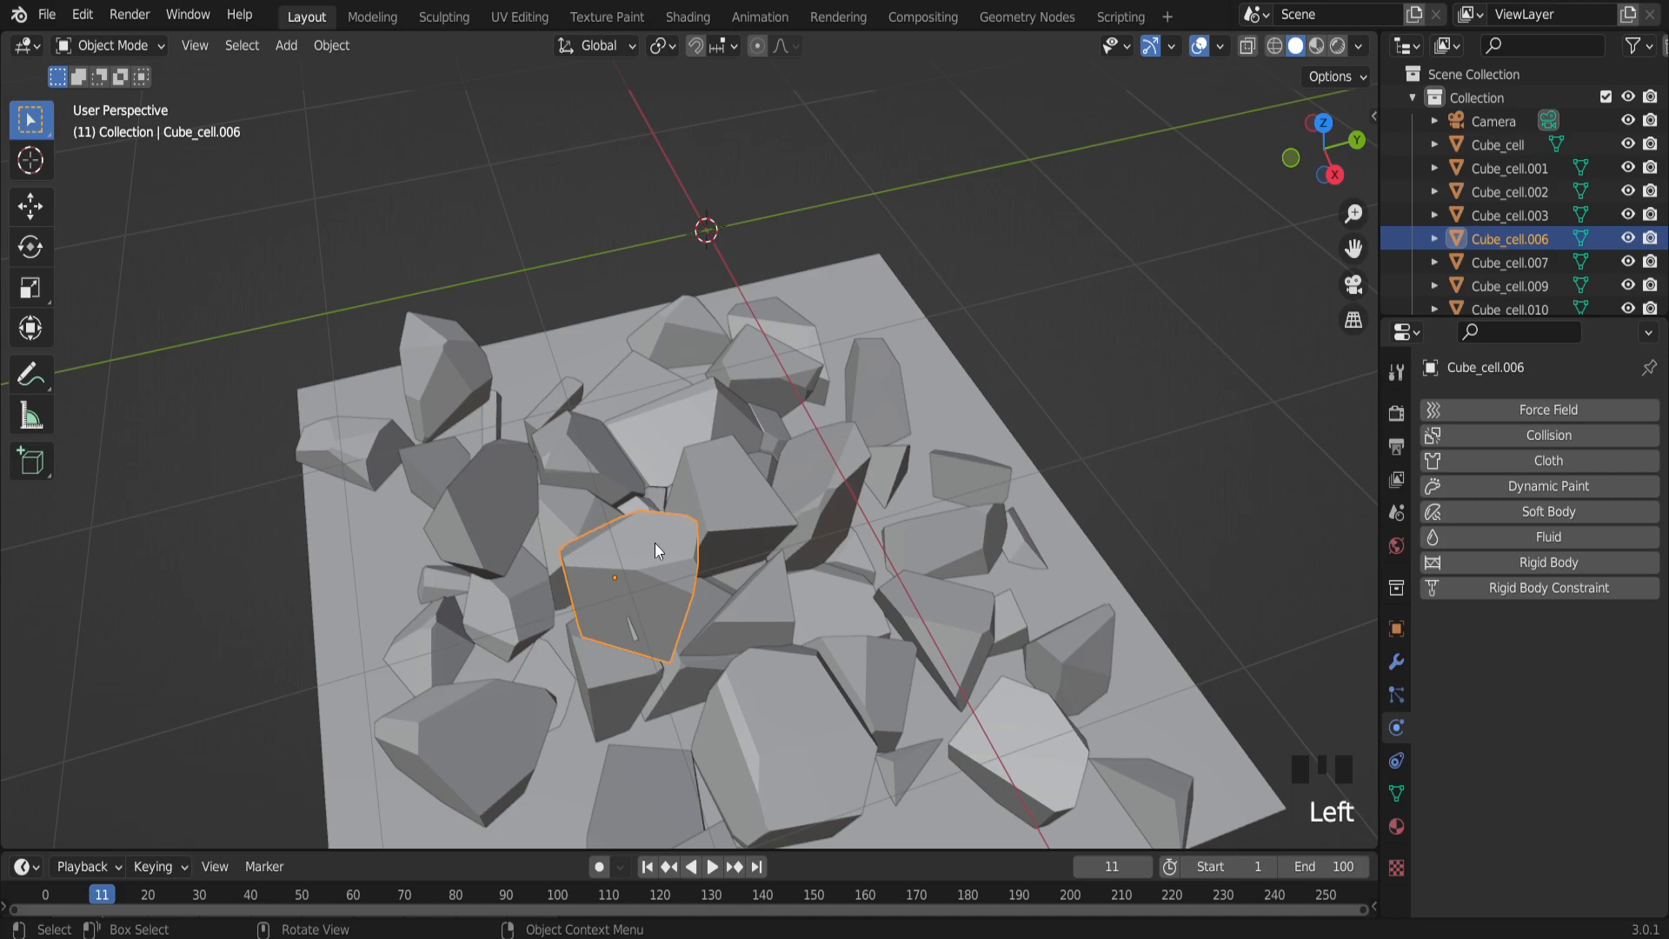
{"action": "key", "text": "x"}
{"action": "left_click", "coordinate": [669, 546]}
{"action": "key", "text": "x"}
{"action": "left_click", "coordinate": [774, 494]}
{"action": "left_click", "coordinate": [765, 497]}
{"action": "key", "text": "x"}
{"action": "left_click", "coordinate": [738, 515]}
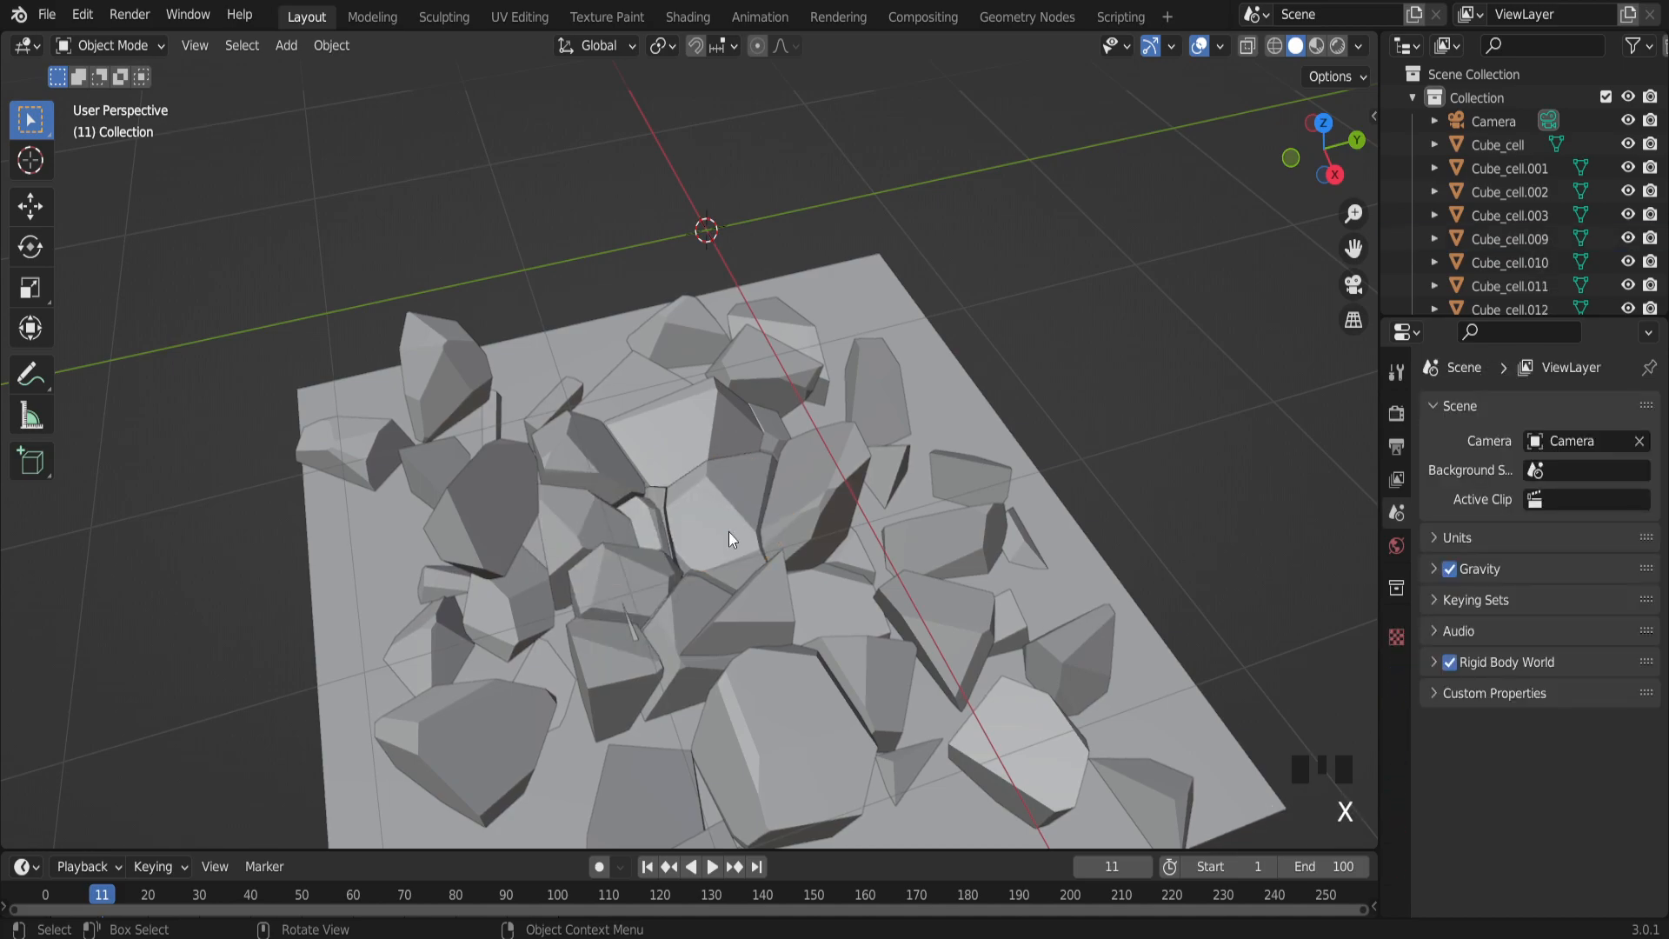
Delete three more pieces stacked at the centre of the pile.
{"action": "middle_click_drag", "start_coordinate": [728, 530], "coordinate": [659, 588]}
{"action": "scroll", "coordinate": [659, 588], "scroll_direction": "down", "scroll_amount": 3}
{"action": "middle_click_drag", "start_coordinate": [744, 507], "coordinate": [610, 435]}
{"action": "scroll", "coordinate": [841, 560], "scroll_direction": "up", "scroll_amount": 2}
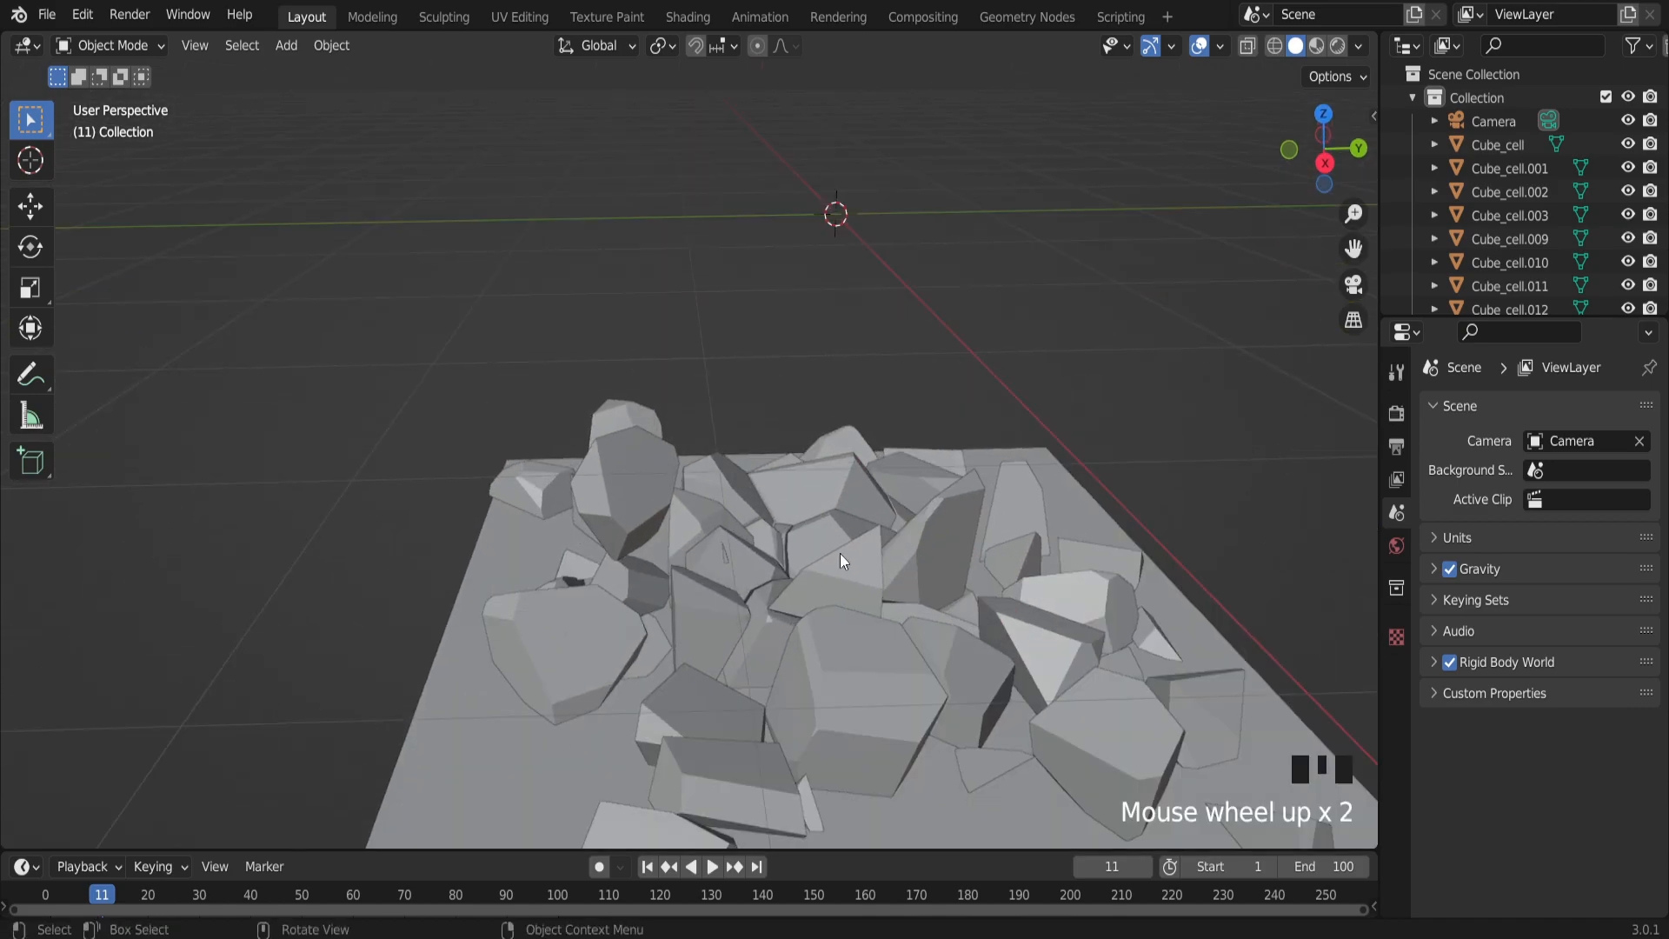
{"action": "left_click", "coordinate": [816, 535]}
{"action": "middle_click_drag", "start_coordinate": [817, 535], "coordinate": [794, 631]}
{"action": "key", "text": "x"}
{"action": "left_click", "coordinate": [859, 603]}
{"action": "left_click", "coordinate": [859, 575]}
{"action": "key", "text": "x"}
{"action": "left_click", "coordinate": [859, 576]}
{"action": "left_click", "coordinate": [795, 631]}
{"action": "key", "text": "x"}
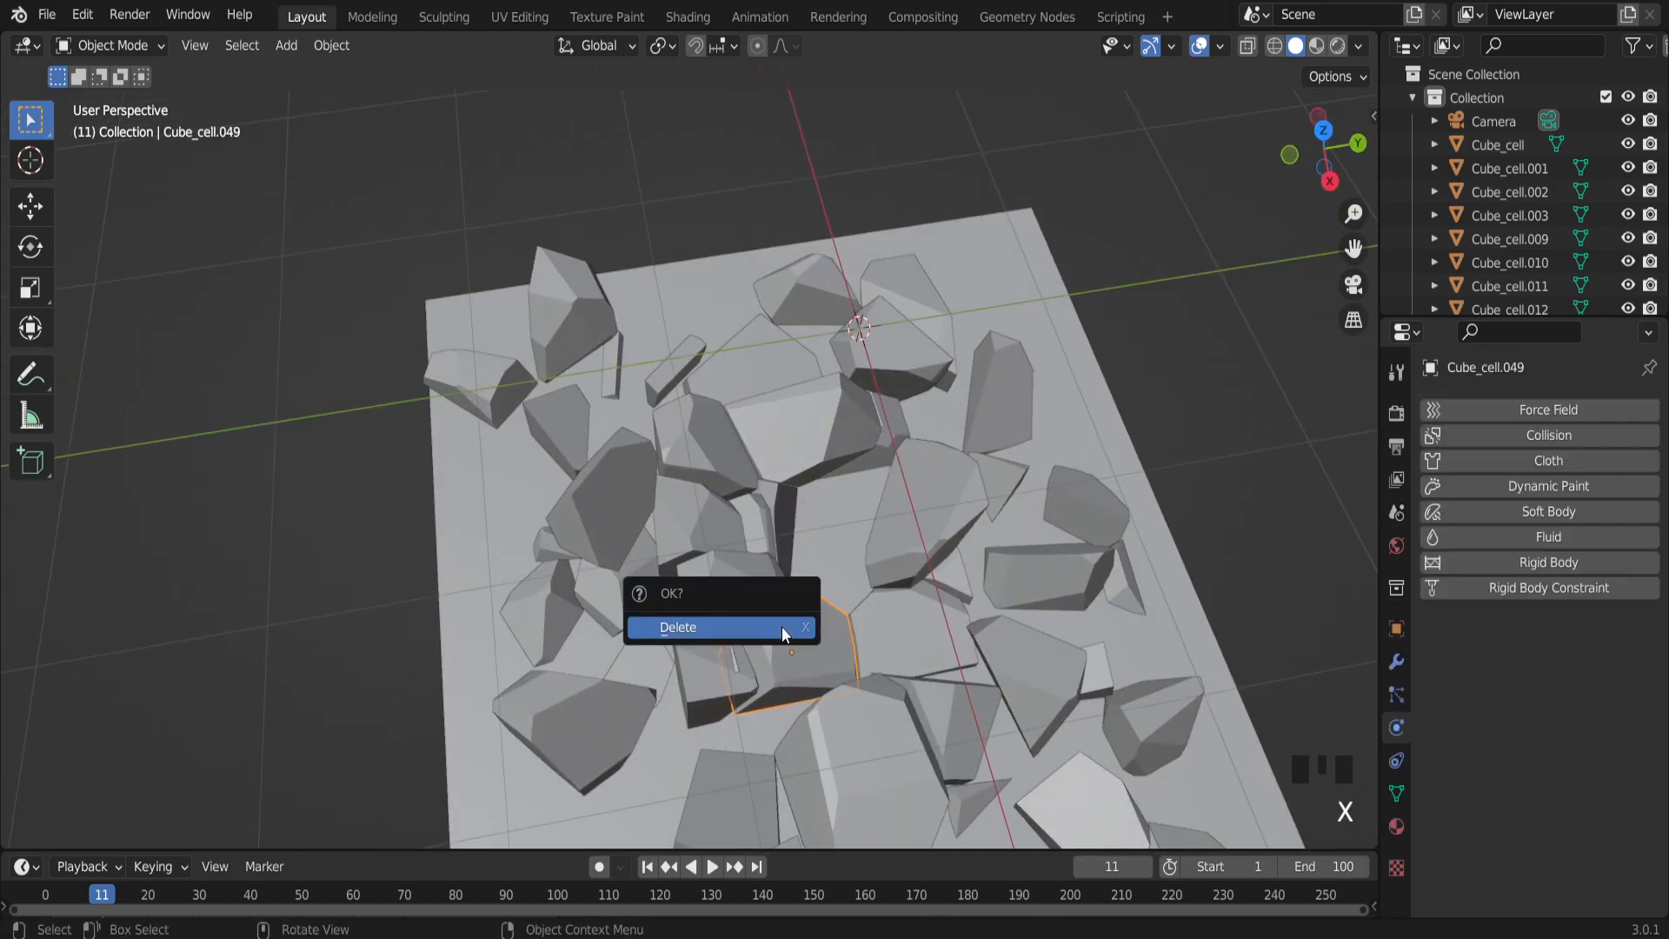
{"action": "left_click", "coordinate": [780, 626]}
Delete the four pieces clustered beside the opened gap to clear the centre of the plane.
{"action": "left_click", "coordinate": [721, 565]}
{"action": "key", "text": "x"}
{"action": "left_click", "coordinate": [721, 565]}
{"action": "left_click", "coordinate": [739, 527]}
{"action": "key", "text": "x"}
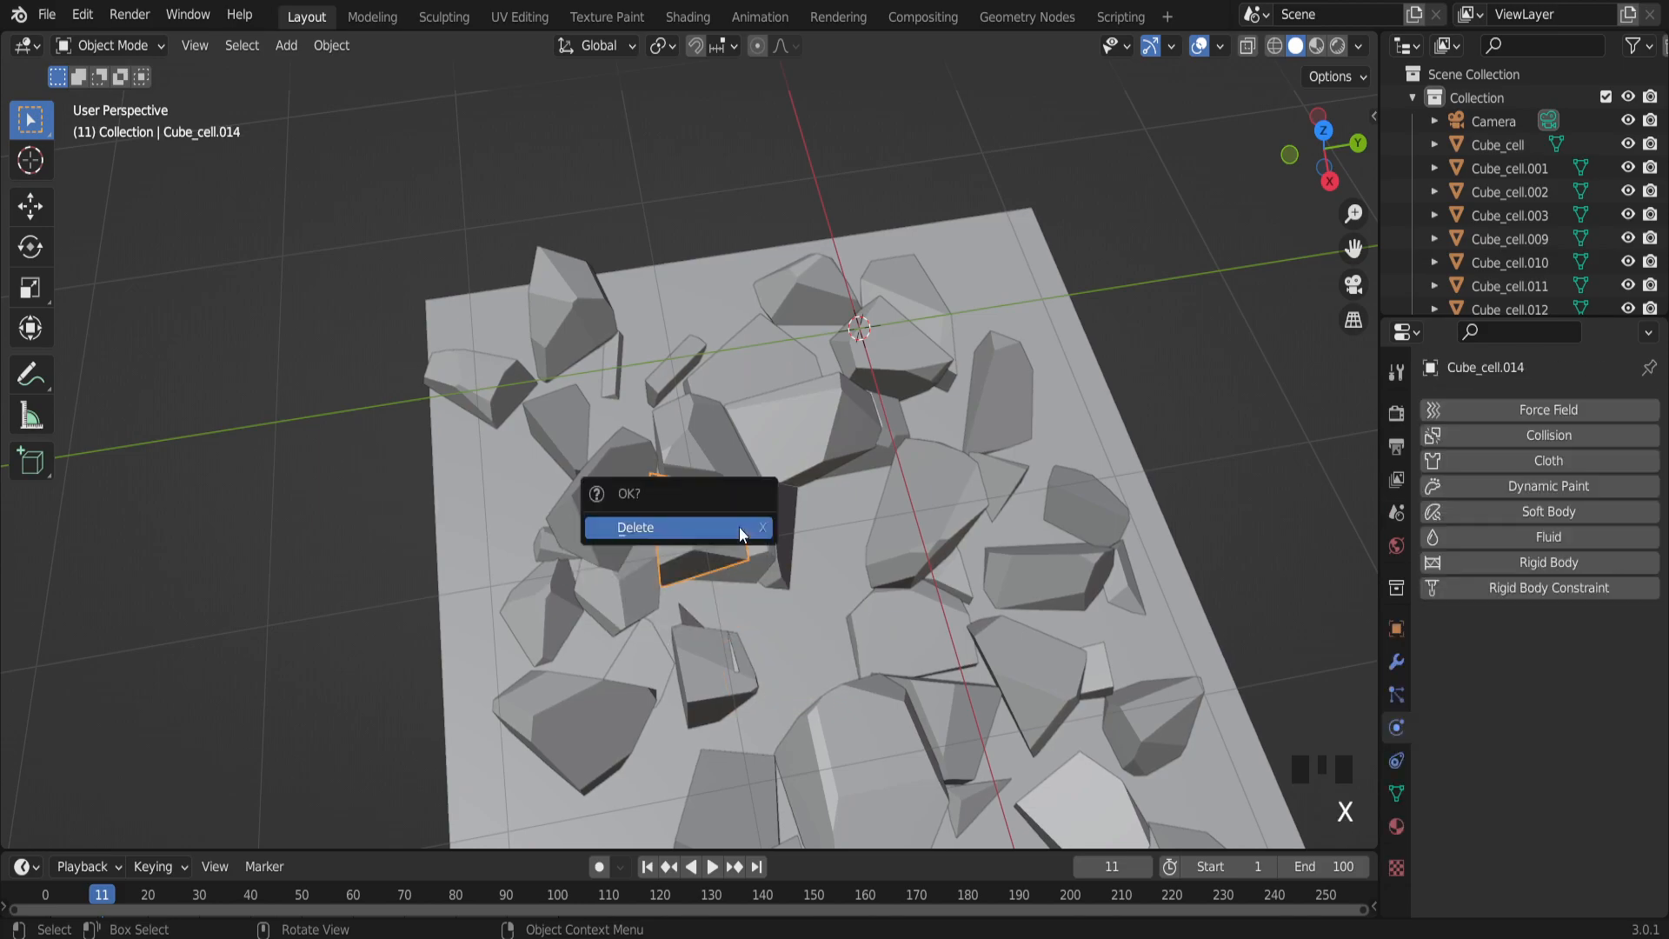
{"action": "left_click", "coordinate": [739, 527]}
{"action": "left_click", "coordinate": [739, 526]}
{"action": "key", "text": "x"}
{"action": "left_click", "coordinate": [739, 527]}
{"action": "left_click", "coordinate": [765, 527]}
{"action": "key", "text": "x"}
{"action": "left_click", "coordinate": [770, 528]}
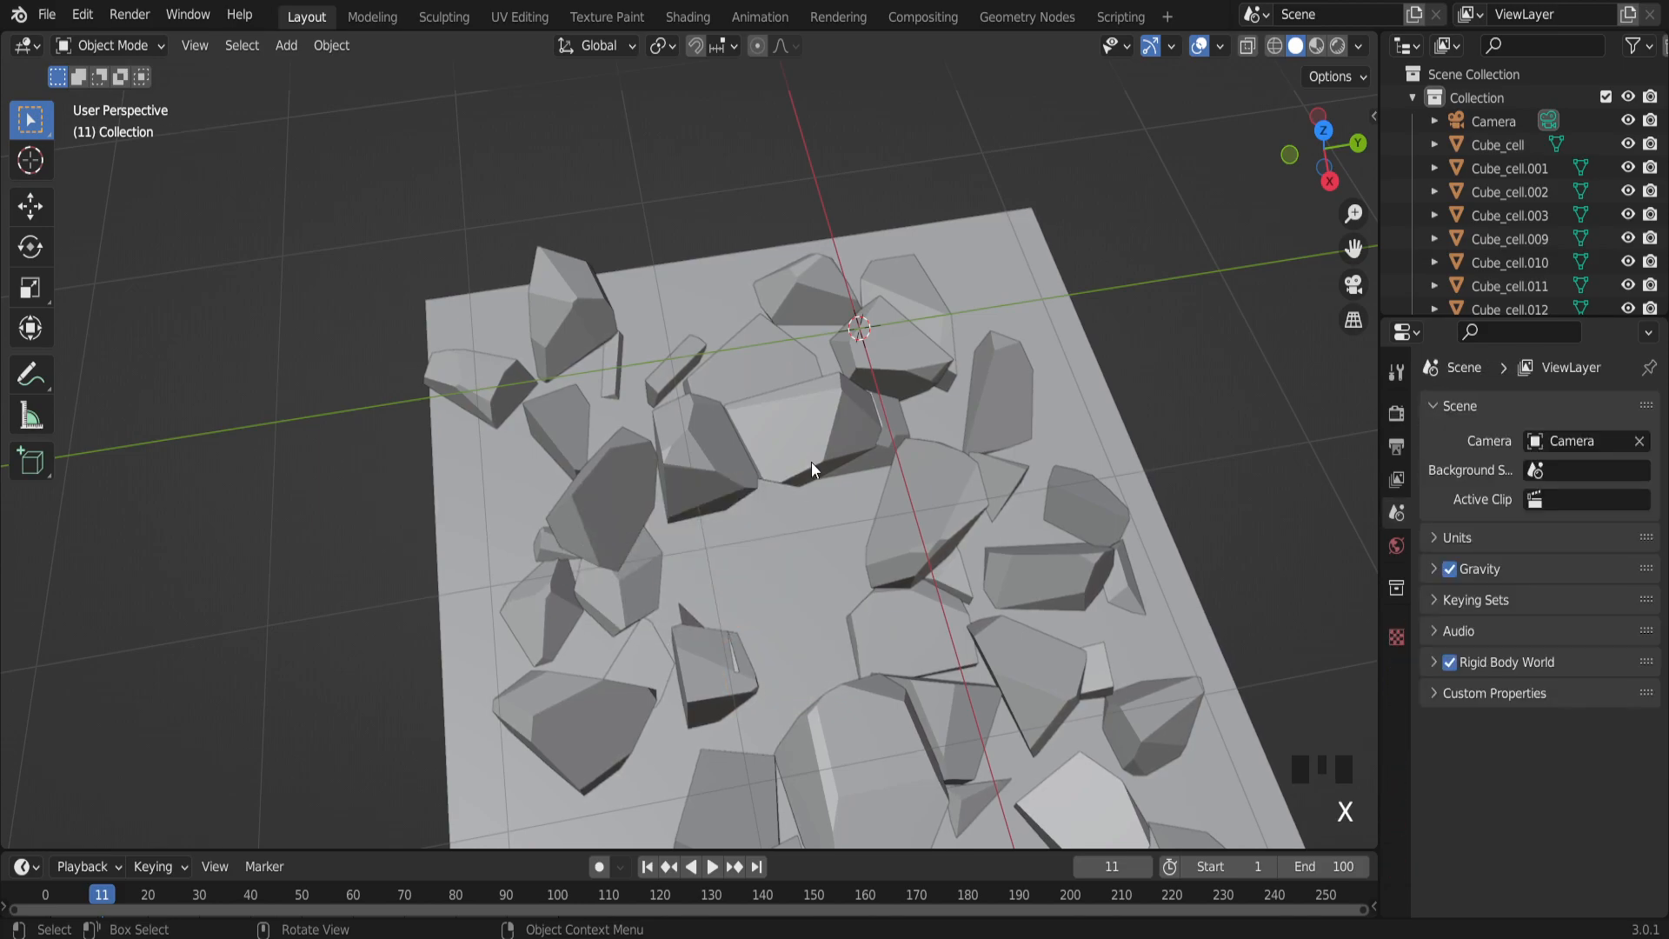
Delete three pieces on the inner side of the rocks beside the red X axis line, including the thin sliver.
{"action": "middle_click_drag", "start_coordinate": [797, 470], "coordinate": [765, 365]}
{"action": "left_click", "coordinate": [910, 551]}
{"action": "key", "text": "x"}
{"action": "left_click", "coordinate": [806, 538]}
{"action": "middle_click_drag", "start_coordinate": [806, 541], "coordinate": [885, 583]}
{"action": "left_click", "coordinate": [947, 608]}
{"action": "key", "text": "x"}
{"action": "left_click", "coordinate": [948, 608]}
{"action": "left_click", "coordinate": [955, 574]}
{"action": "key", "text": "x"}
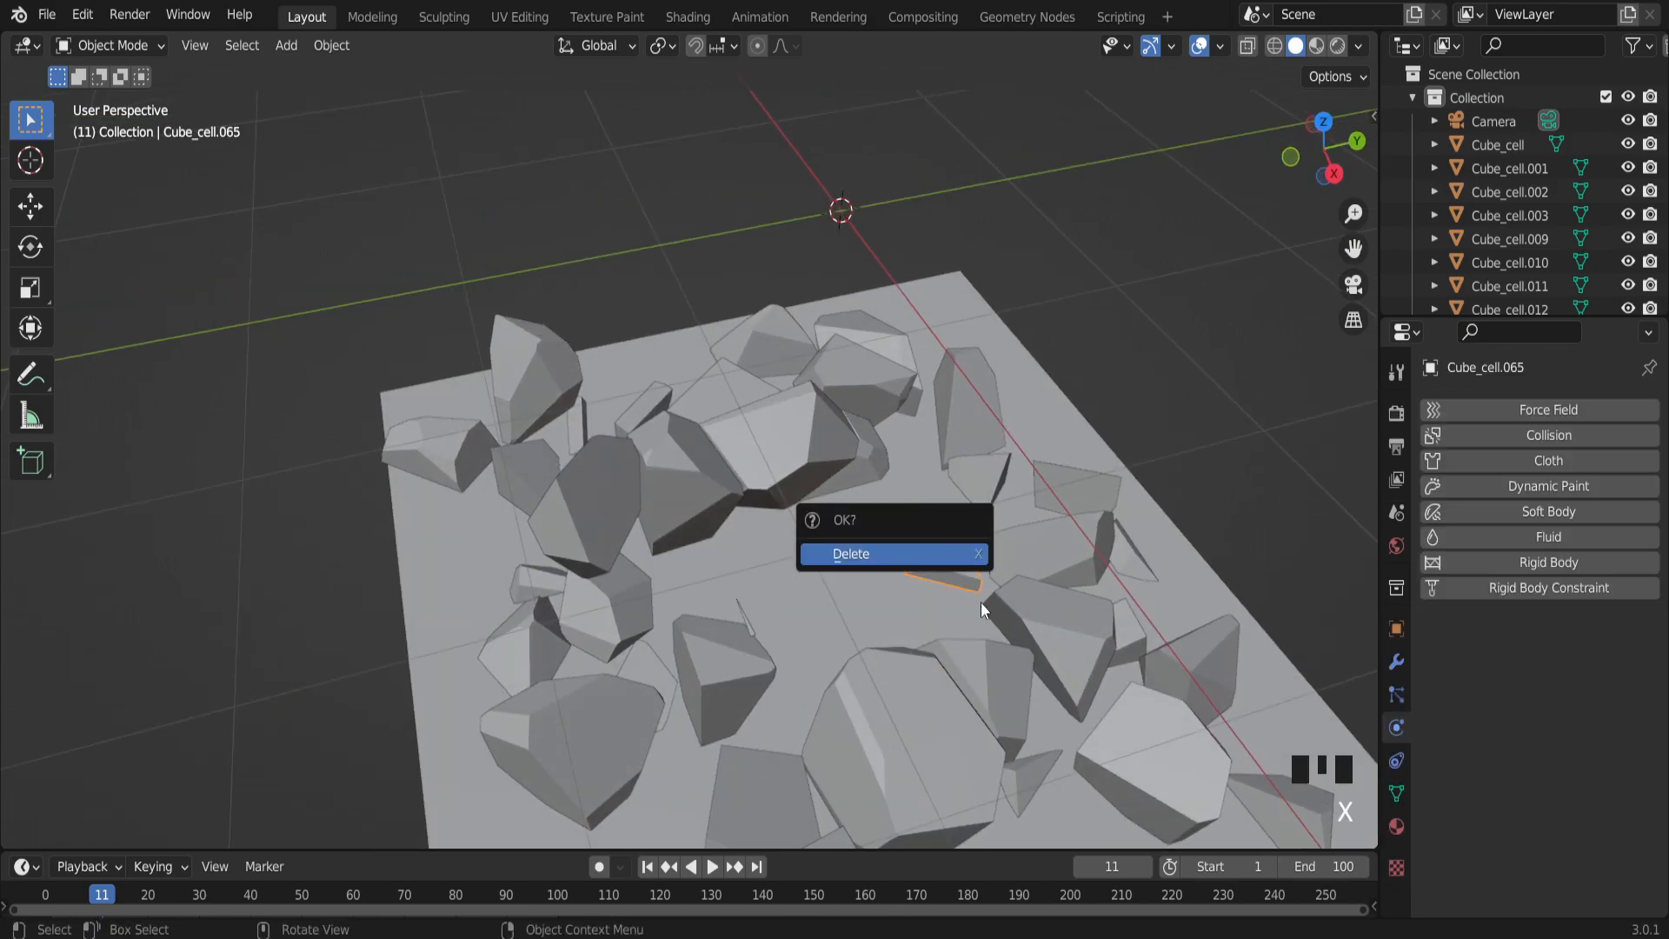
{"action": "left_click", "coordinate": [939, 562]}
Delete the small overlapping pieces and the sliver standing alone beside the cleared centre.
{"action": "middle_click_drag", "start_coordinate": [916, 527], "coordinate": [796, 576]}
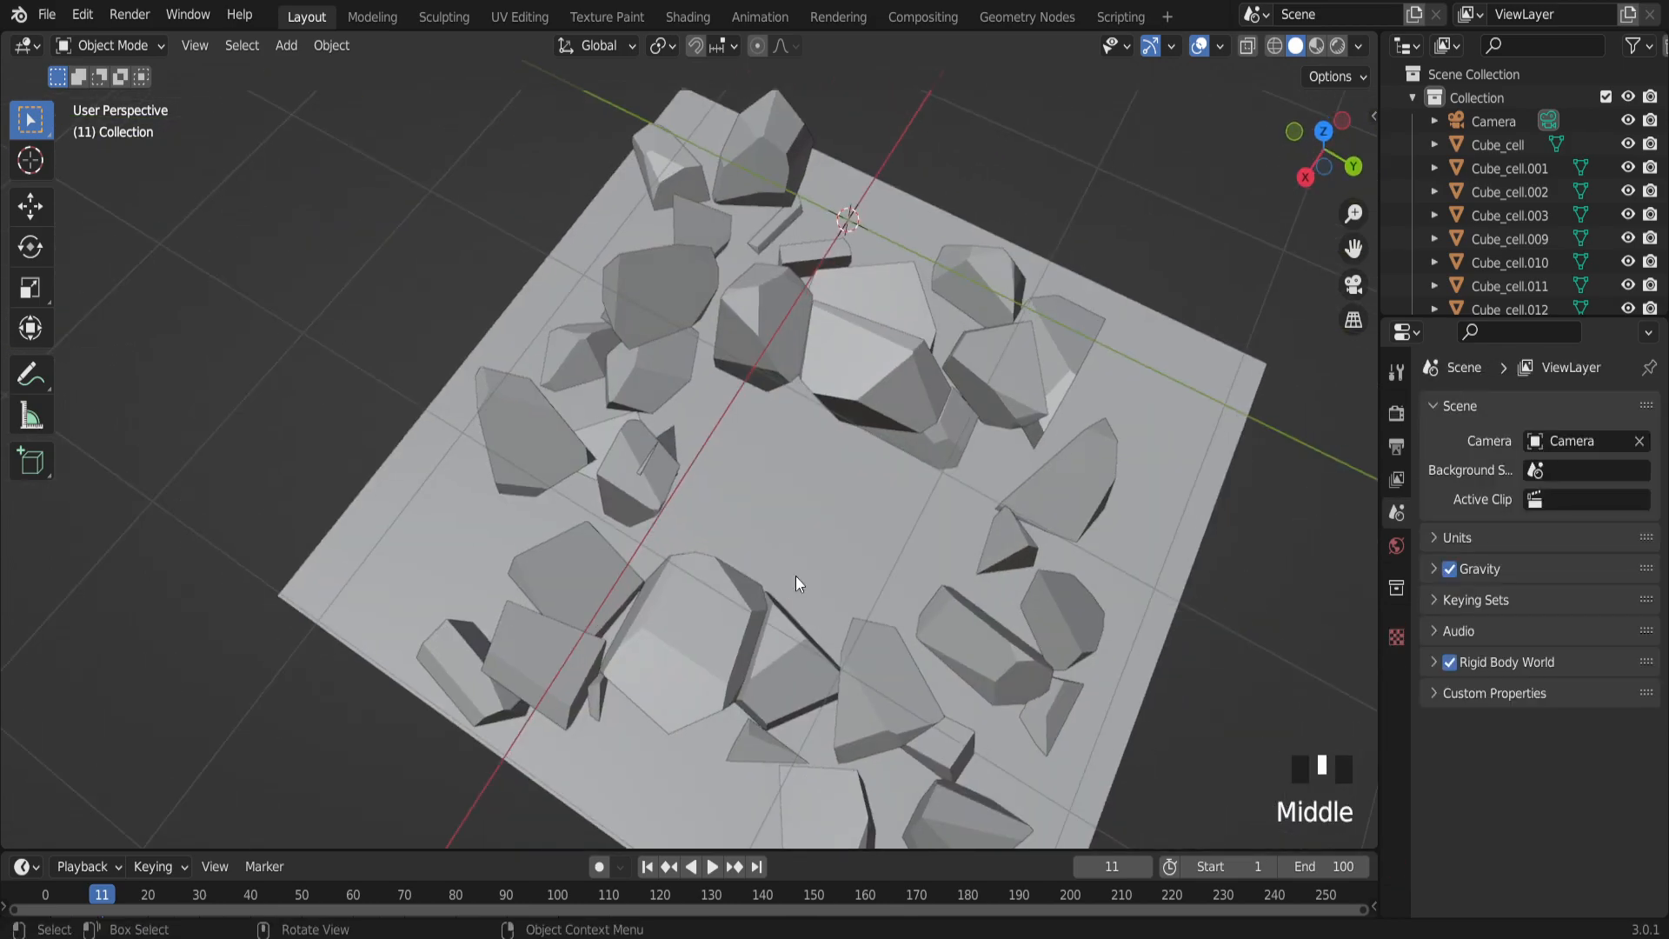
{"action": "left_click", "coordinate": [629, 473]}
{"action": "key", "text": "x"}
{"action": "left_click", "coordinate": [634, 473]}
{"action": "left_click", "coordinate": [661, 436]}
{"action": "key", "text": "x"}
{"action": "left_click", "coordinate": [661, 438]}
{"action": "left_click", "coordinate": [650, 461]}
{"action": "key", "text": "x"}
{"action": "left_click", "coordinate": [650, 461]}
Delete the two pieces at the far corner of the plane, including the tall upright one.
{"action": "middle_click_drag", "start_coordinate": [652, 462], "coordinate": [503, 330]}
{"action": "left_click", "coordinate": [525, 236]}
{"action": "key", "text": "x"}
{"action": "left_click", "coordinate": [522, 252]}
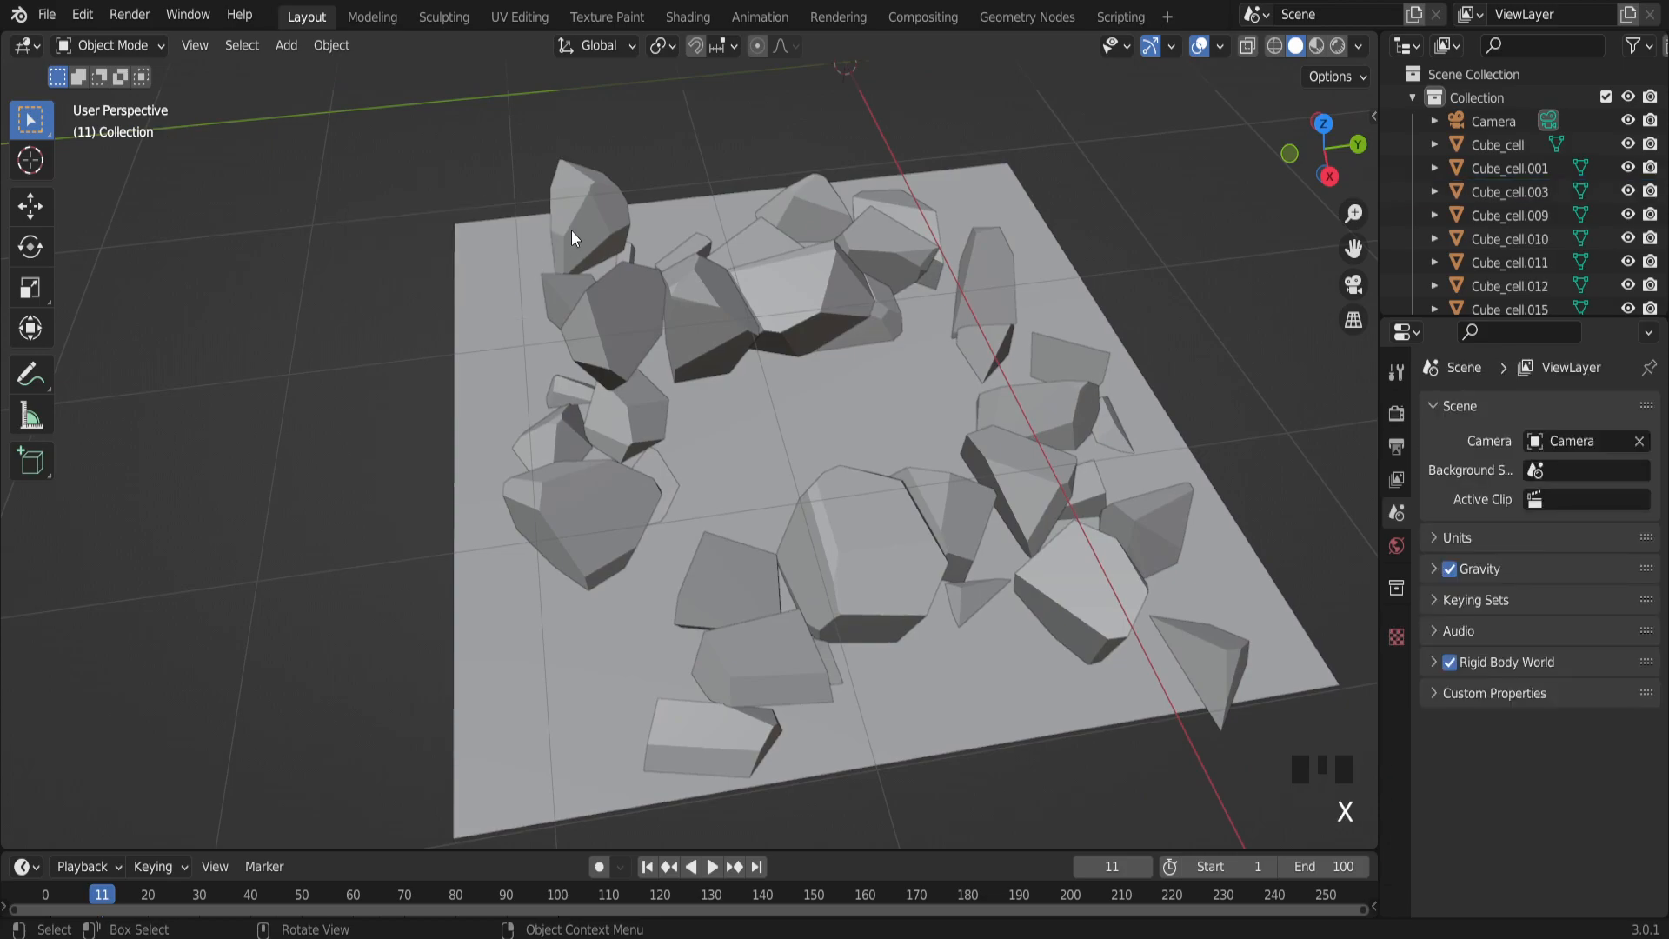
{"action": "left_click", "coordinate": [571, 231]}
{"action": "key", "text": "x"}
{"action": "left_click", "coordinate": [571, 233]}
Scale down the large rock at the front of the cleared area and the rock next to it.
{"action": "left_click", "coordinate": [884, 581]}
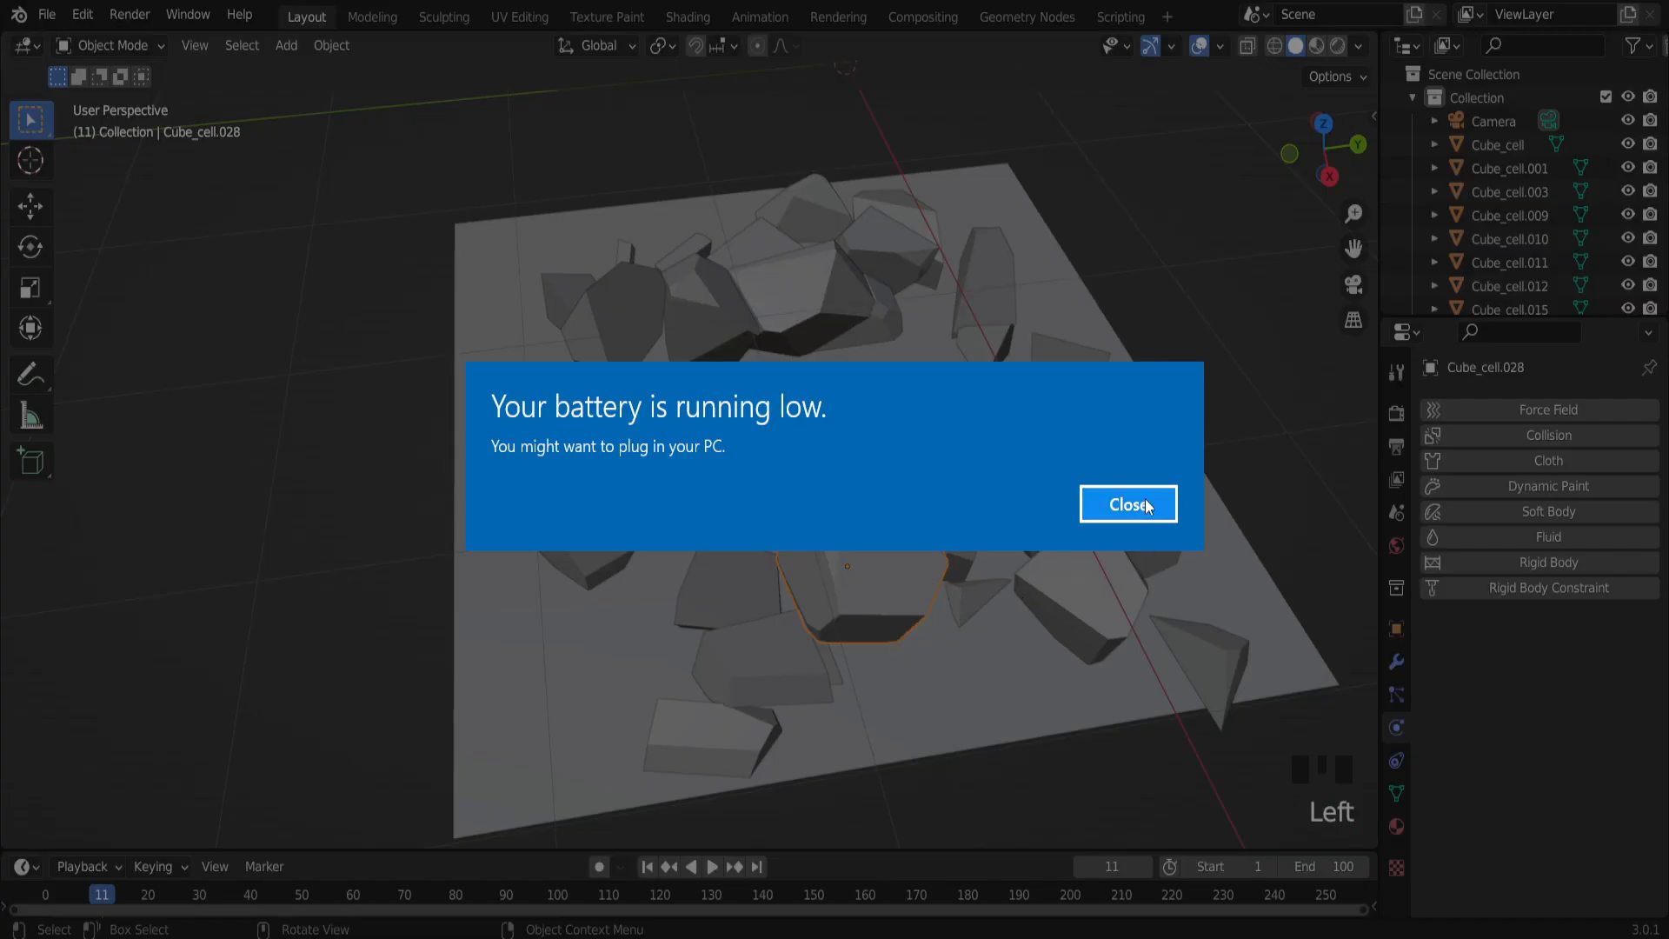
{"action": "left_click", "coordinate": [1129, 603]}
{"action": "key", "text": "s"}
{"action": "left_click", "coordinate": [881, 561]}
{"action": "middle_click_drag", "start_coordinate": [716, 489], "coordinate": [945, 511]}
{"action": "left_click", "coordinate": [944, 511]}
{"action": "key", "text": "s"}
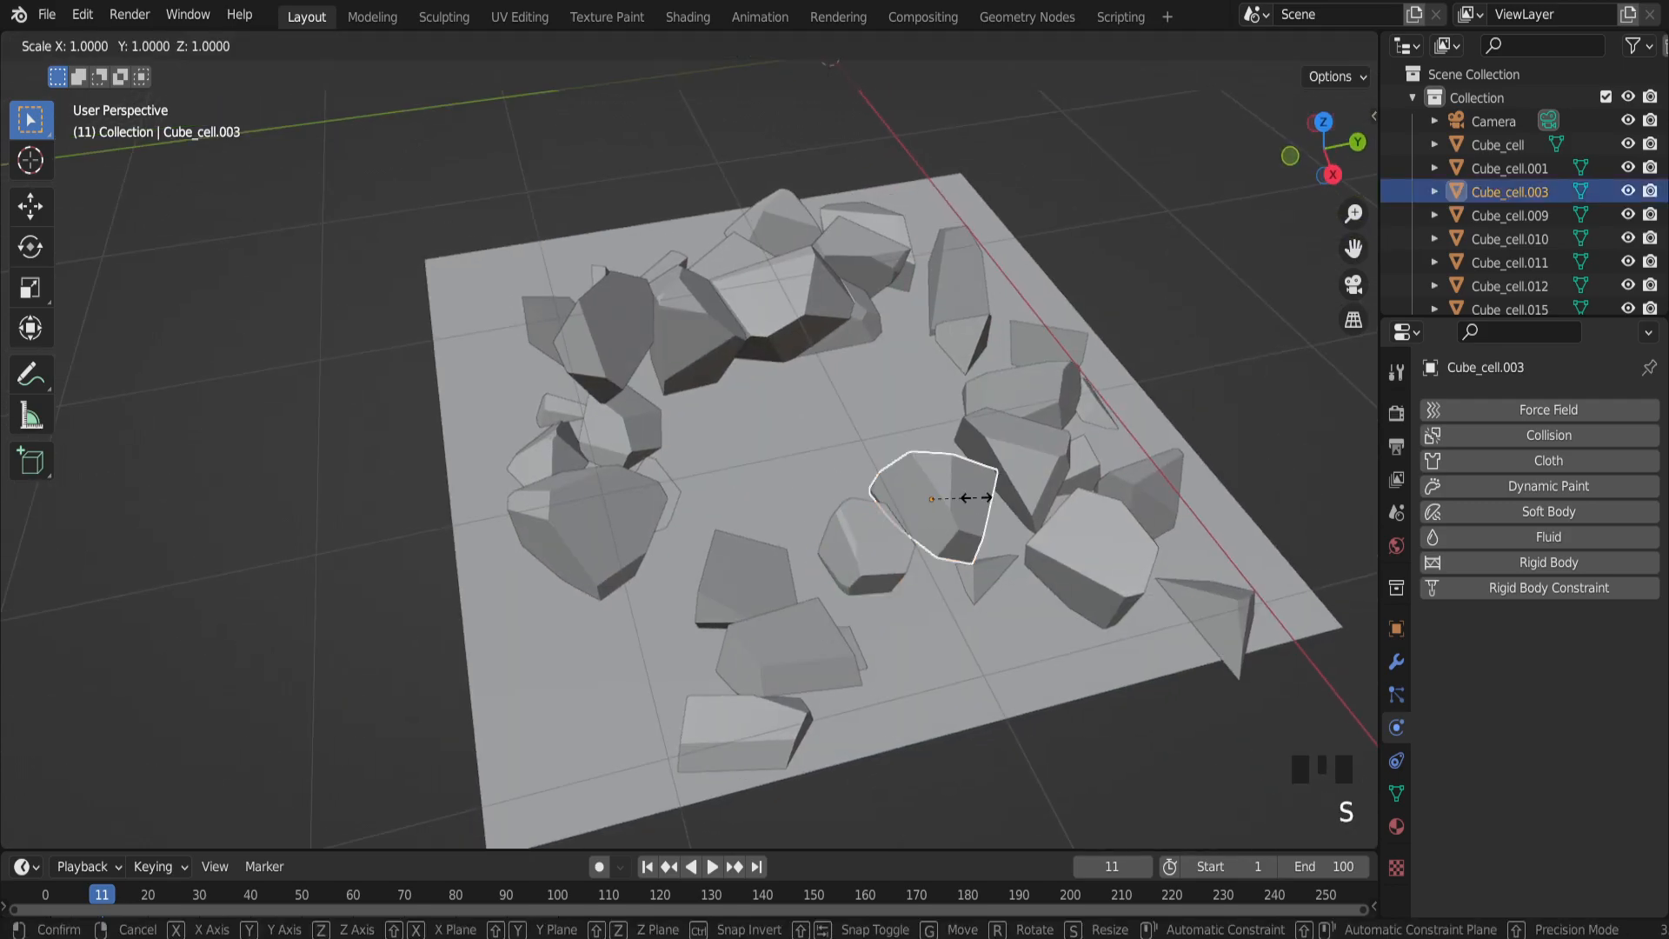
{"action": "left_click", "coordinate": [1222, 637]}
Delete the pointed piece overhanging the near corner of the plane.
{"action": "left_click", "coordinate": [1222, 629]}
{"action": "key", "text": "x"}
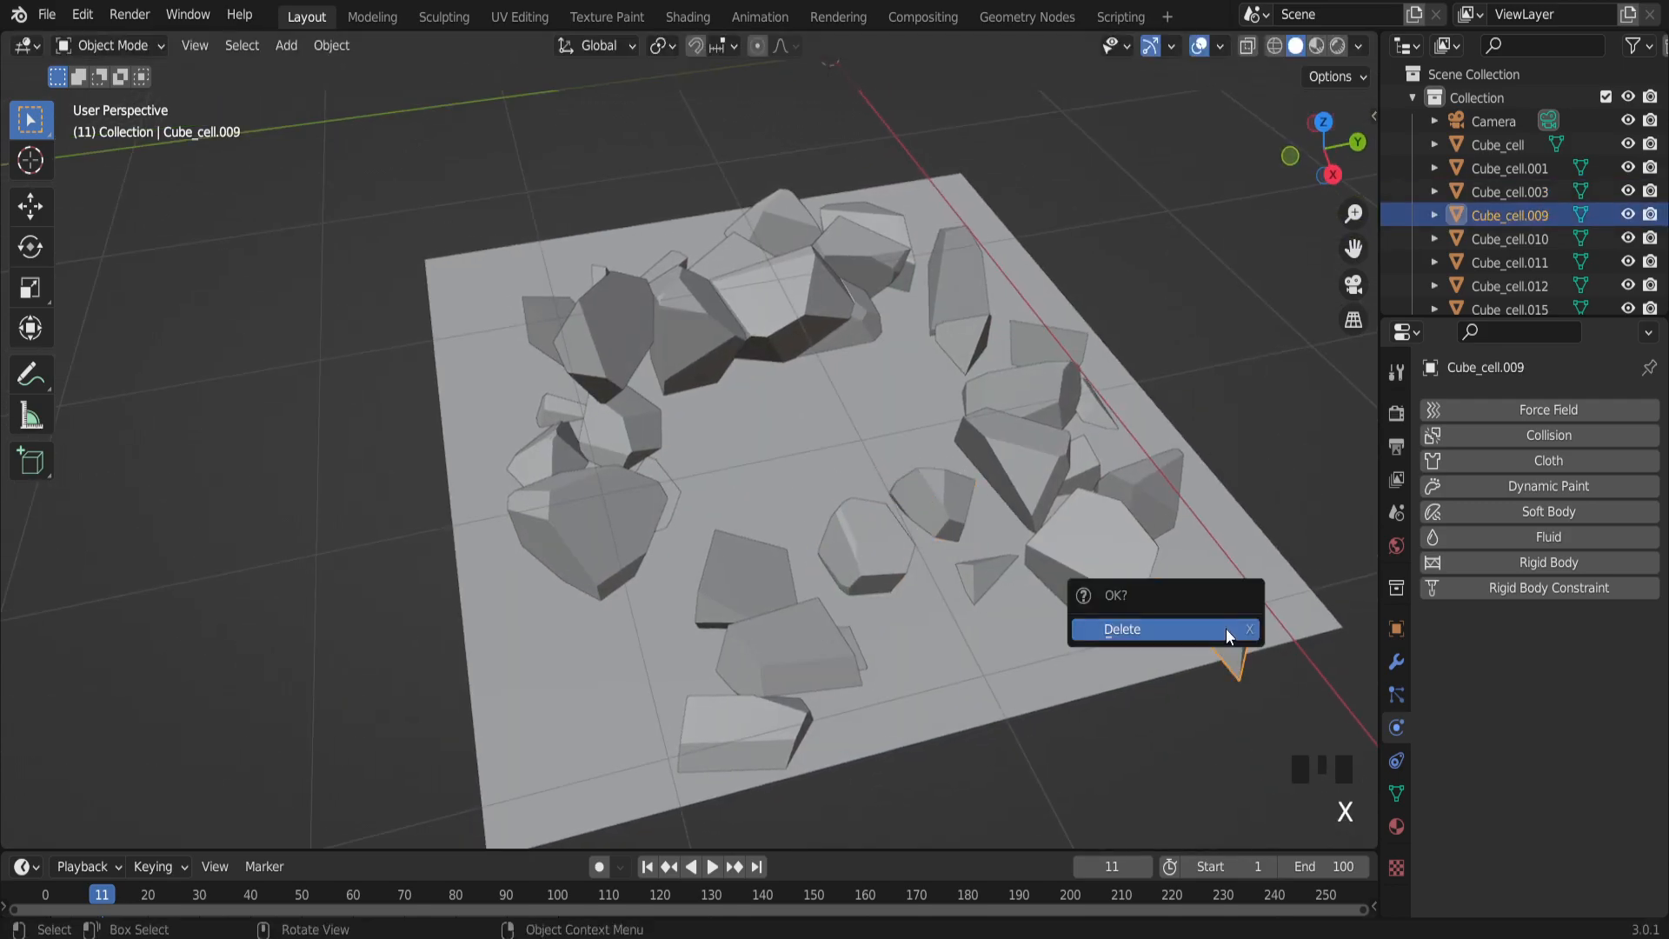
{"action": "left_click", "coordinate": [1226, 628]}
Darken the base color of the rocks' shared material to a mid grey and show the viewport in material preview.
{"action": "middle_click_drag", "start_coordinate": [793, 379], "coordinate": [825, 326]}
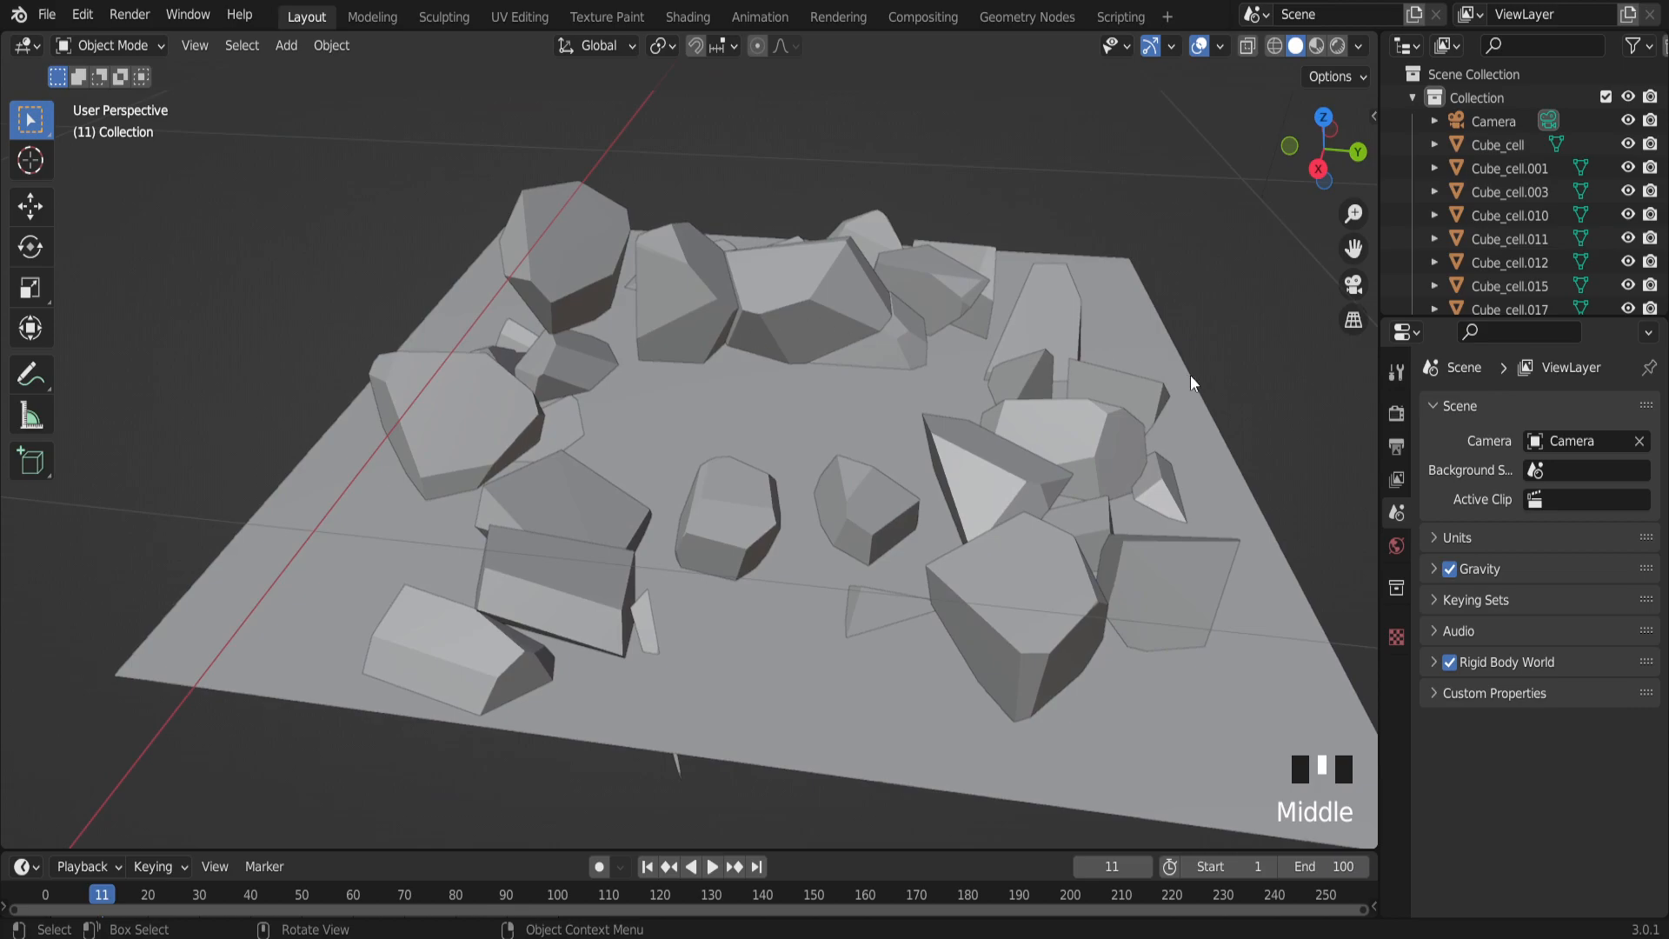
{"action": "left_click", "coordinate": [870, 323]}
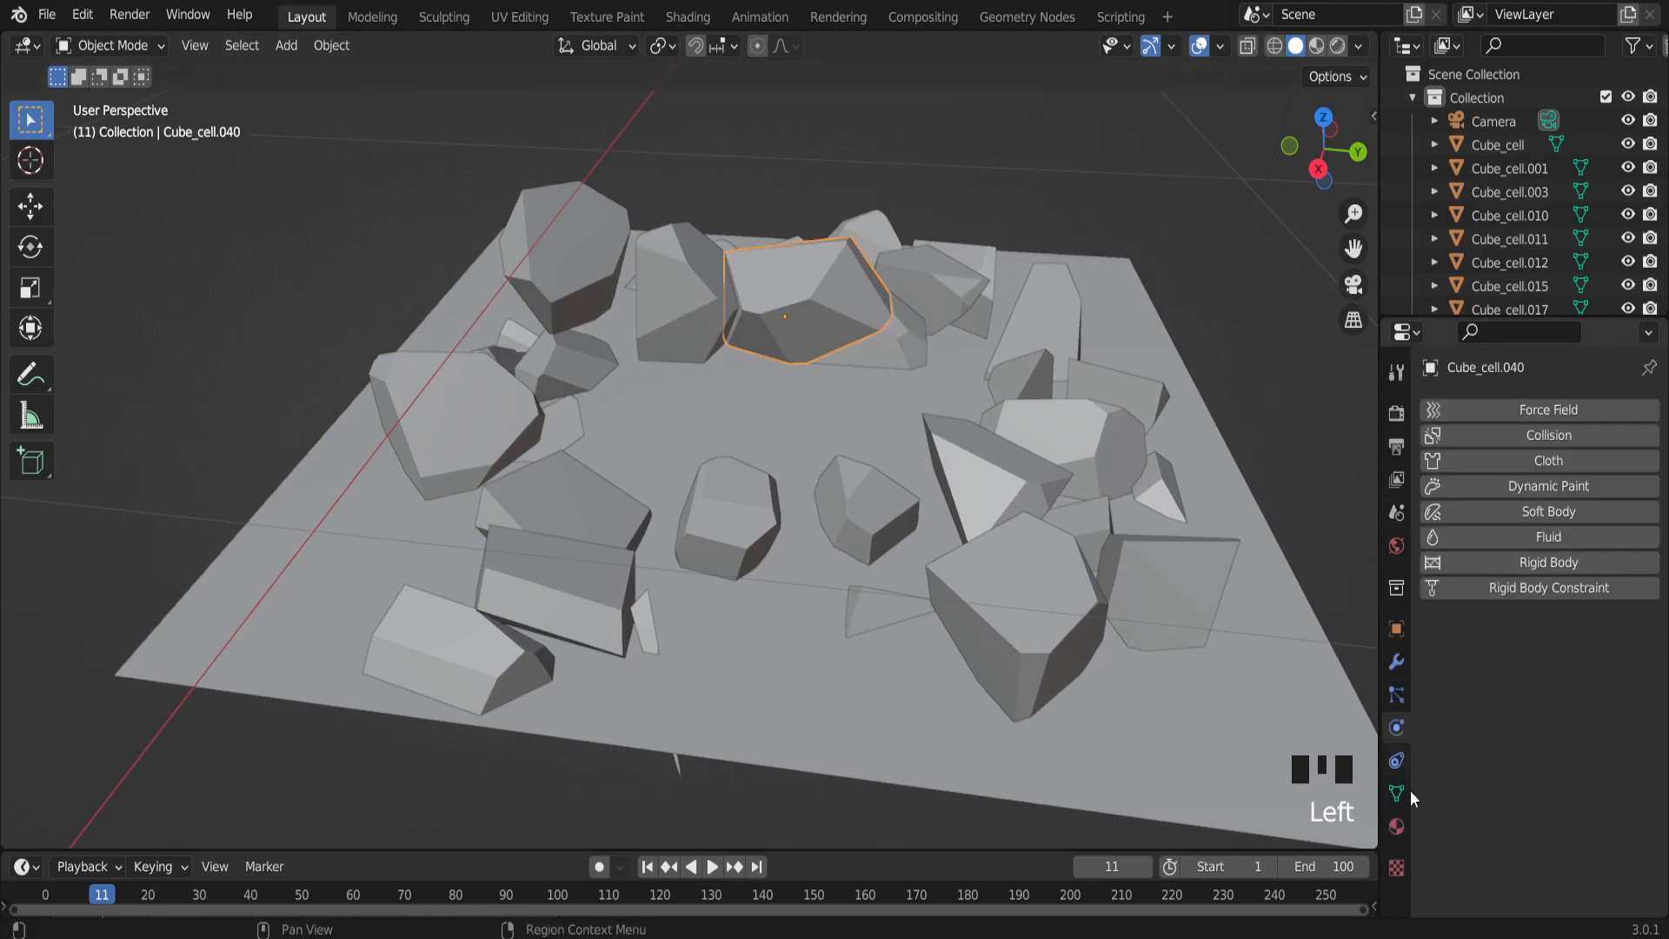
{"action": "left_click", "coordinate": [1397, 825]}
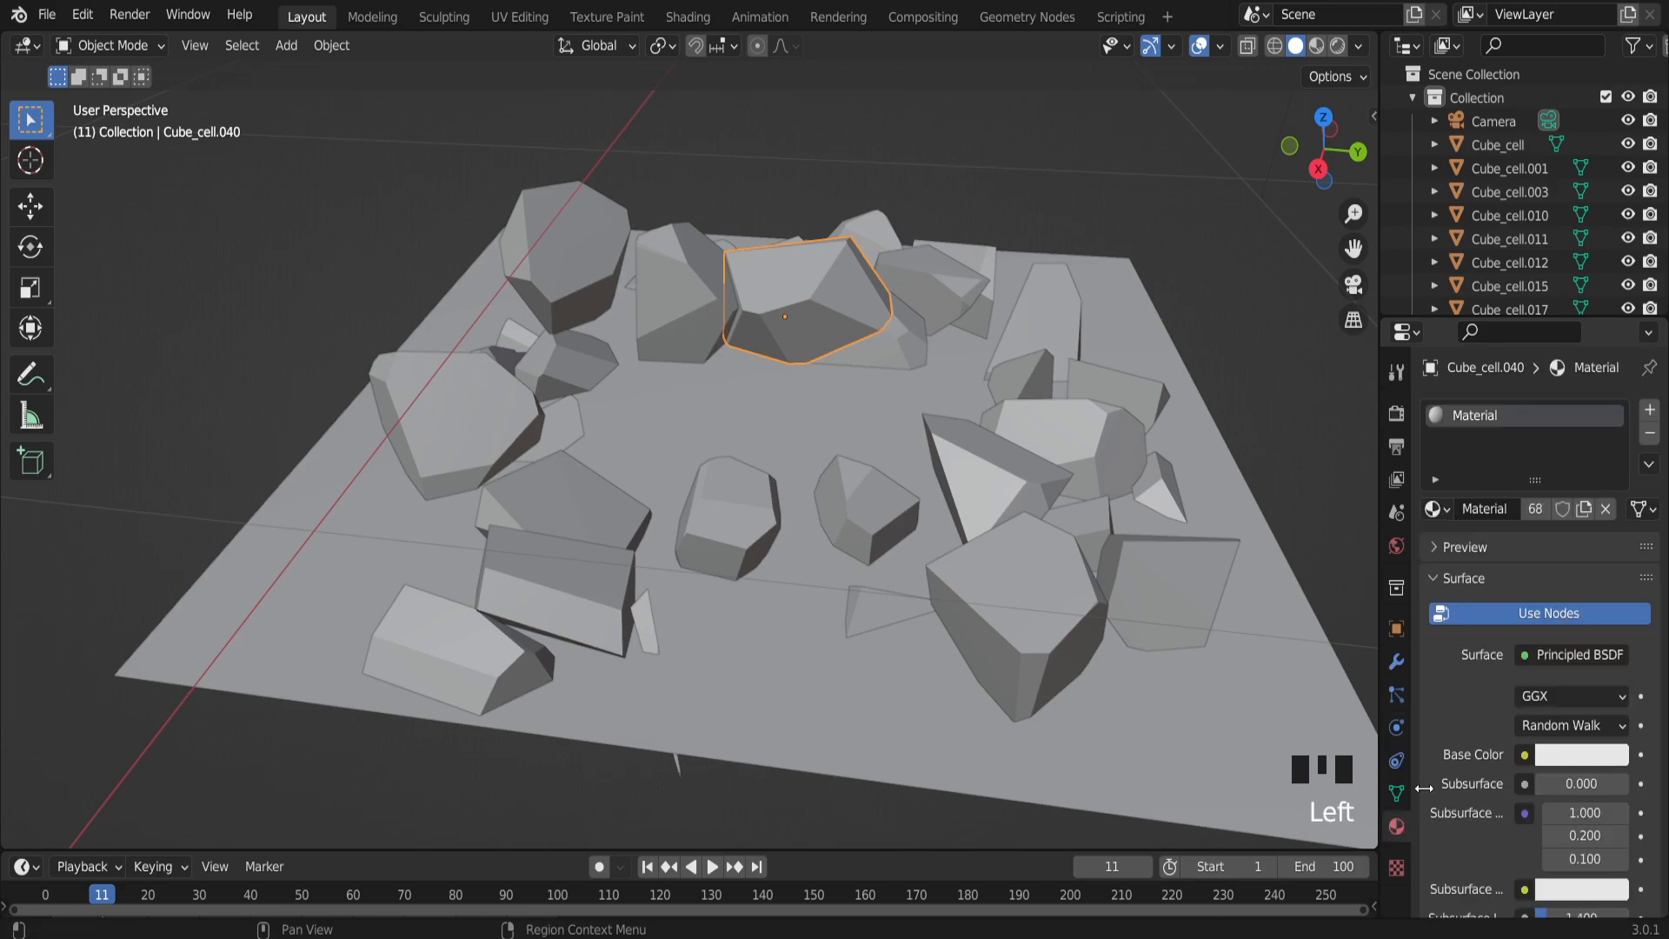
{"action": "left_click", "coordinate": [1582, 756]}
{"action": "left_click_drag", "start_coordinate": [1613, 439], "coordinate": [1612, 497]}
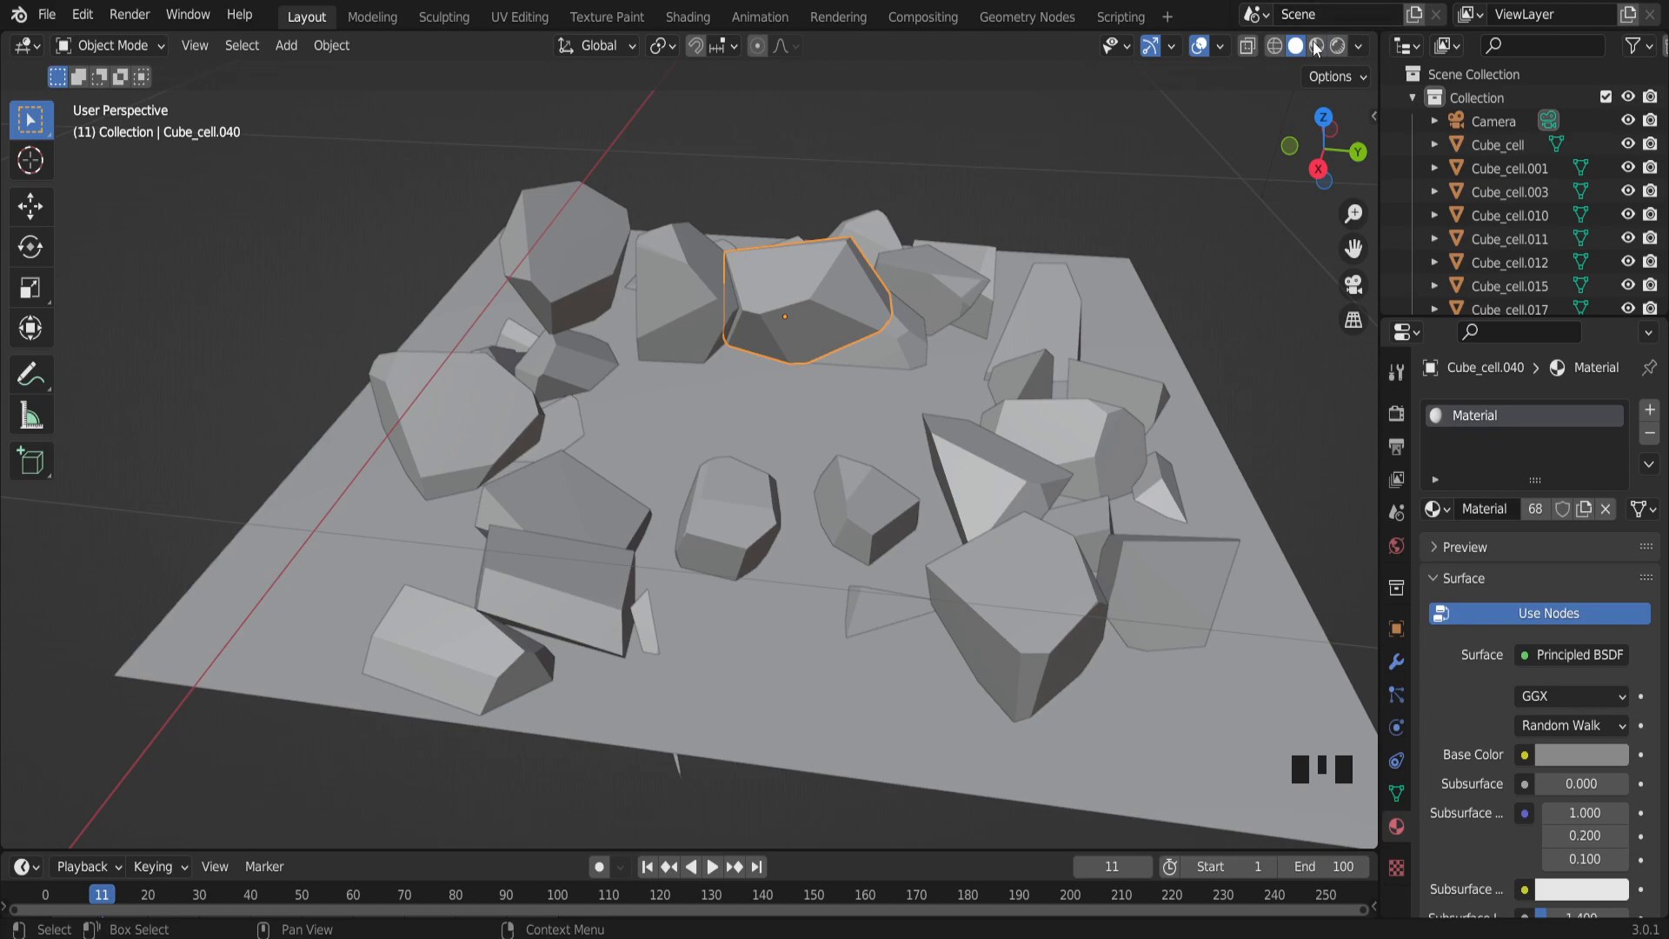
{"action": "left_click", "coordinate": [1316, 46]}
{"action": "middle_click_drag", "start_coordinate": [765, 389], "coordinate": [842, 425]}
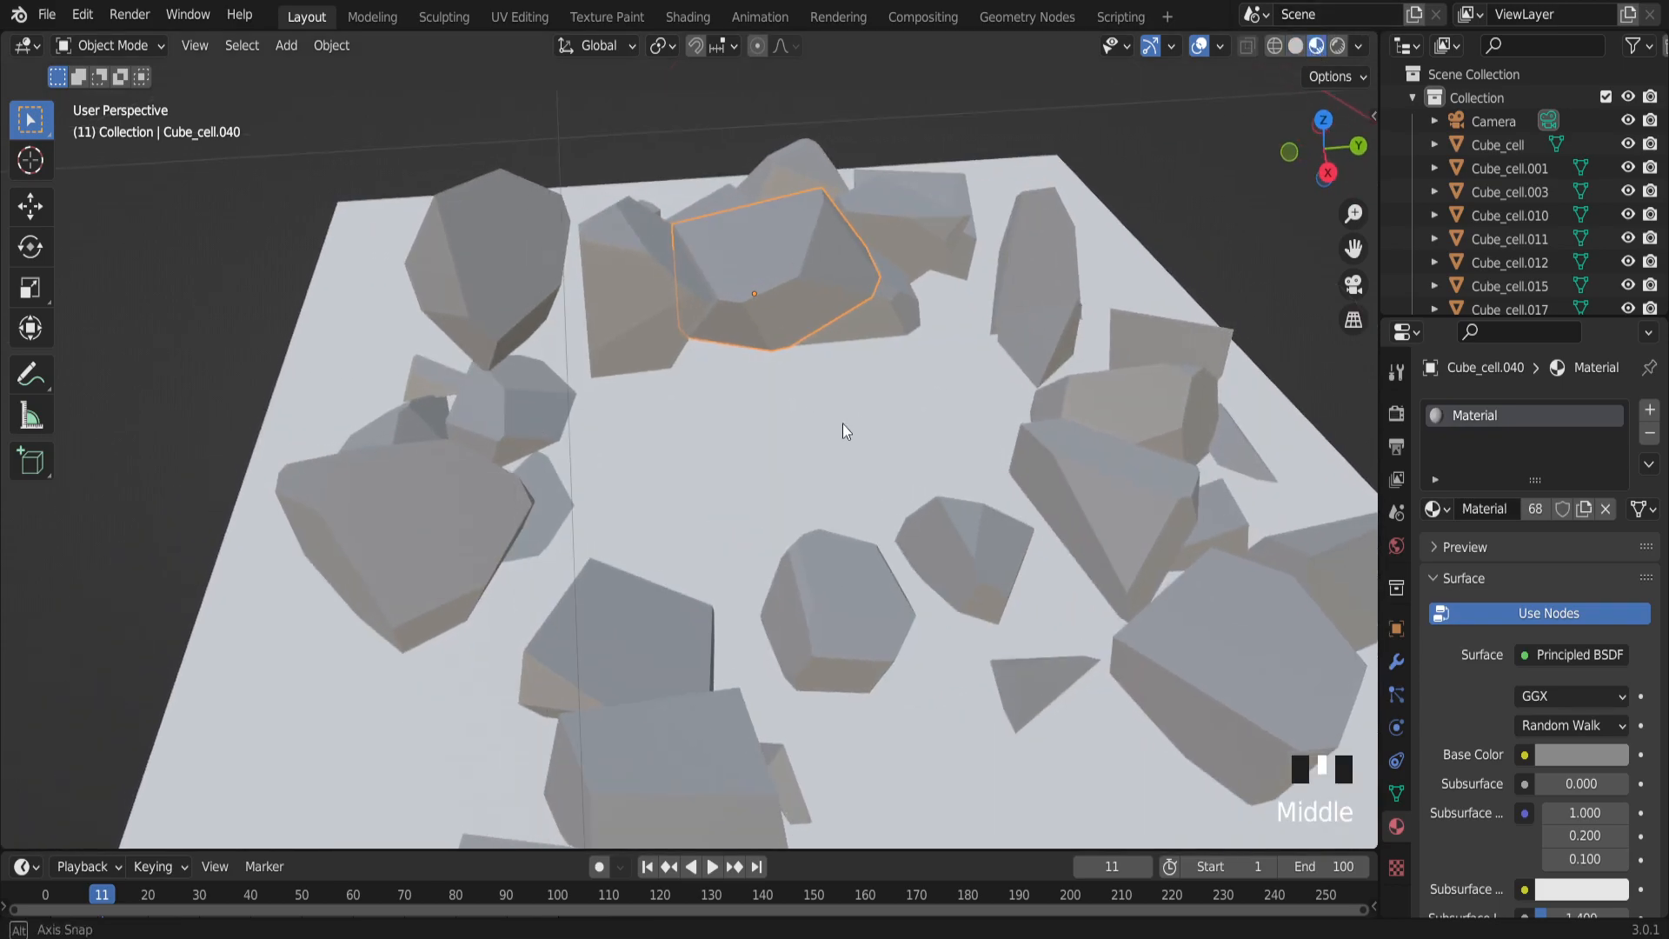
Switch to the Shading workspace and add an Object Info node to the rocks' material.
{"action": "left_click", "coordinate": [695, 19]}
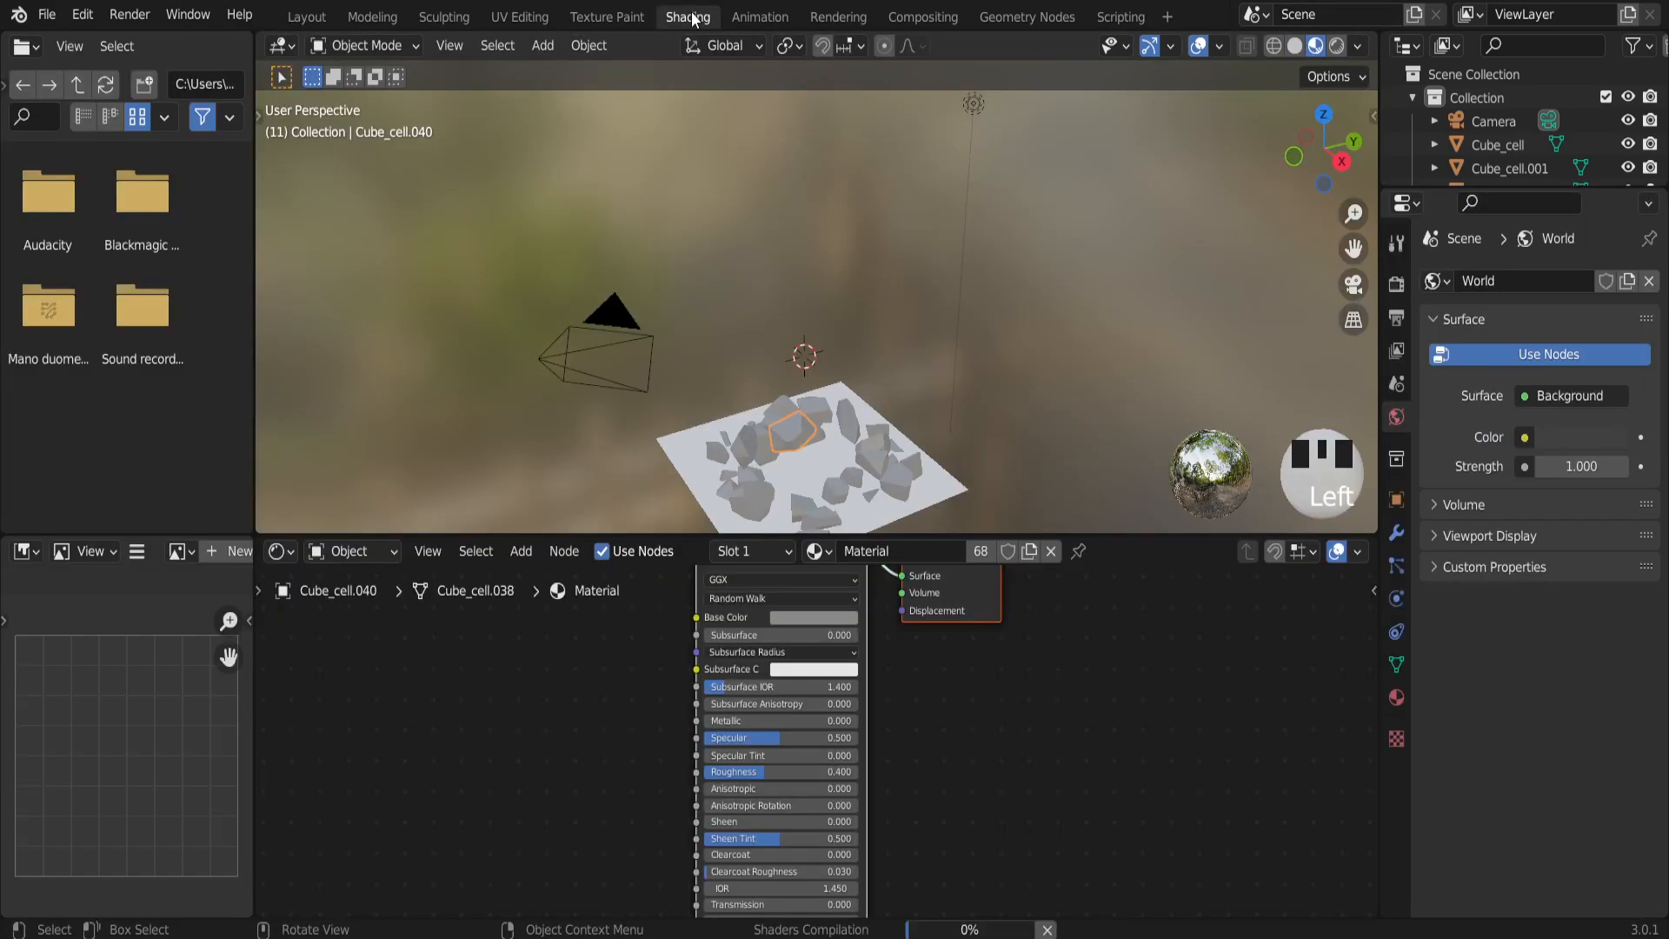
{"action": "key", "text": "shift+a"}
{"action": "left_click", "coordinate": [549, 670]}
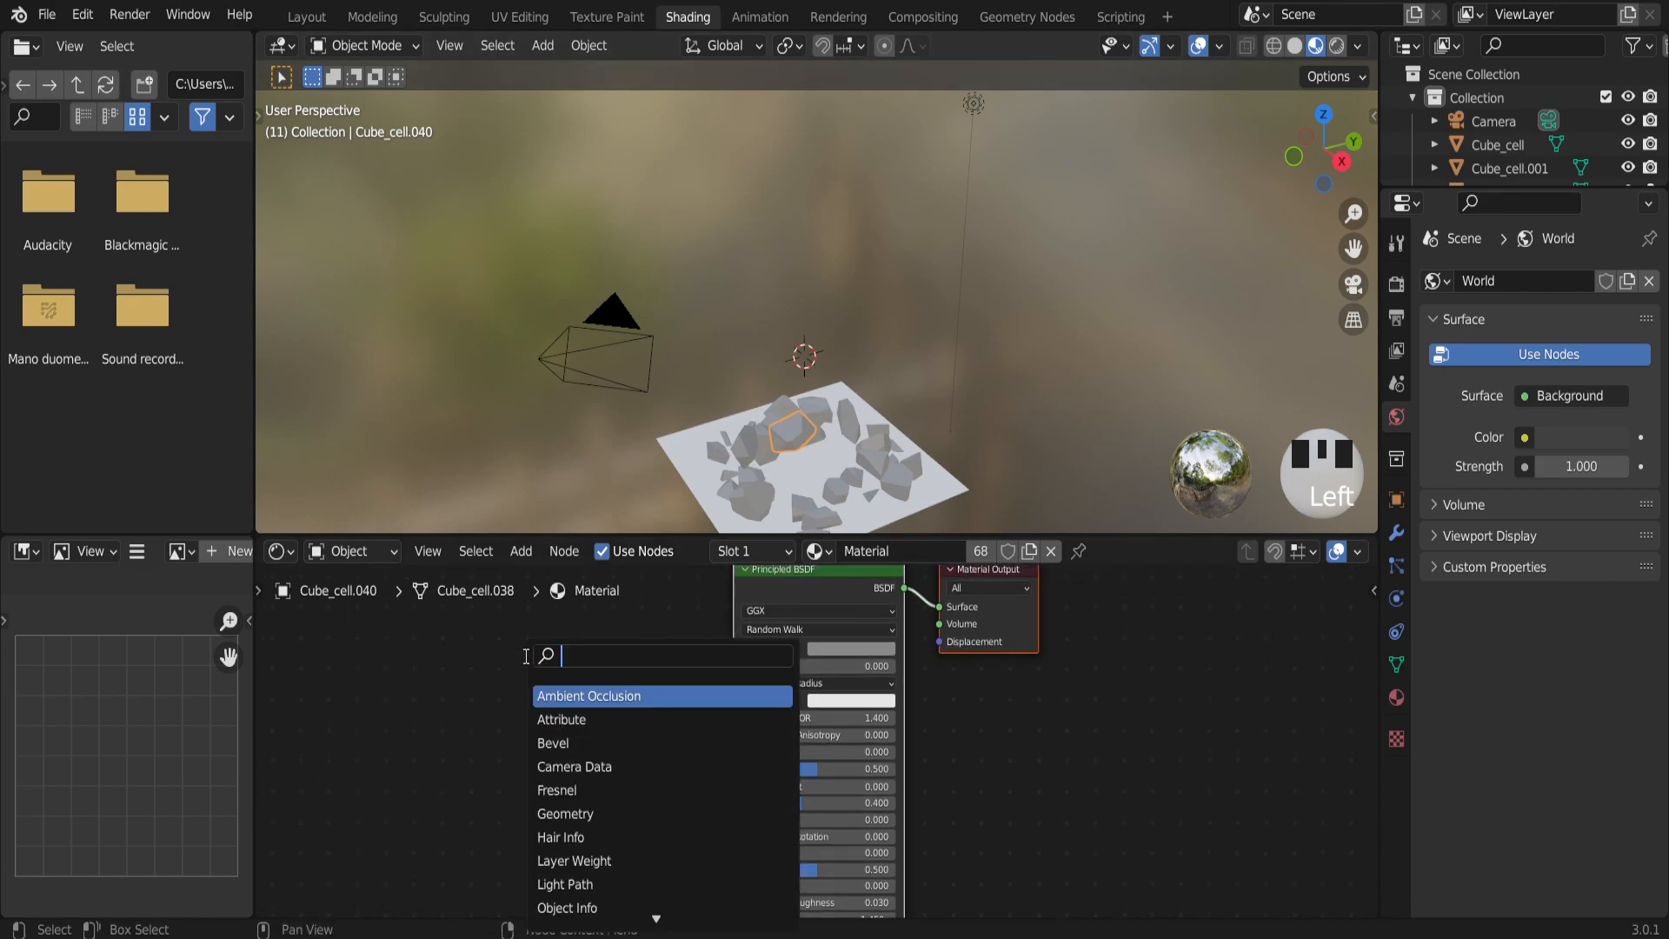
{"action": "type", "text": "ob"}
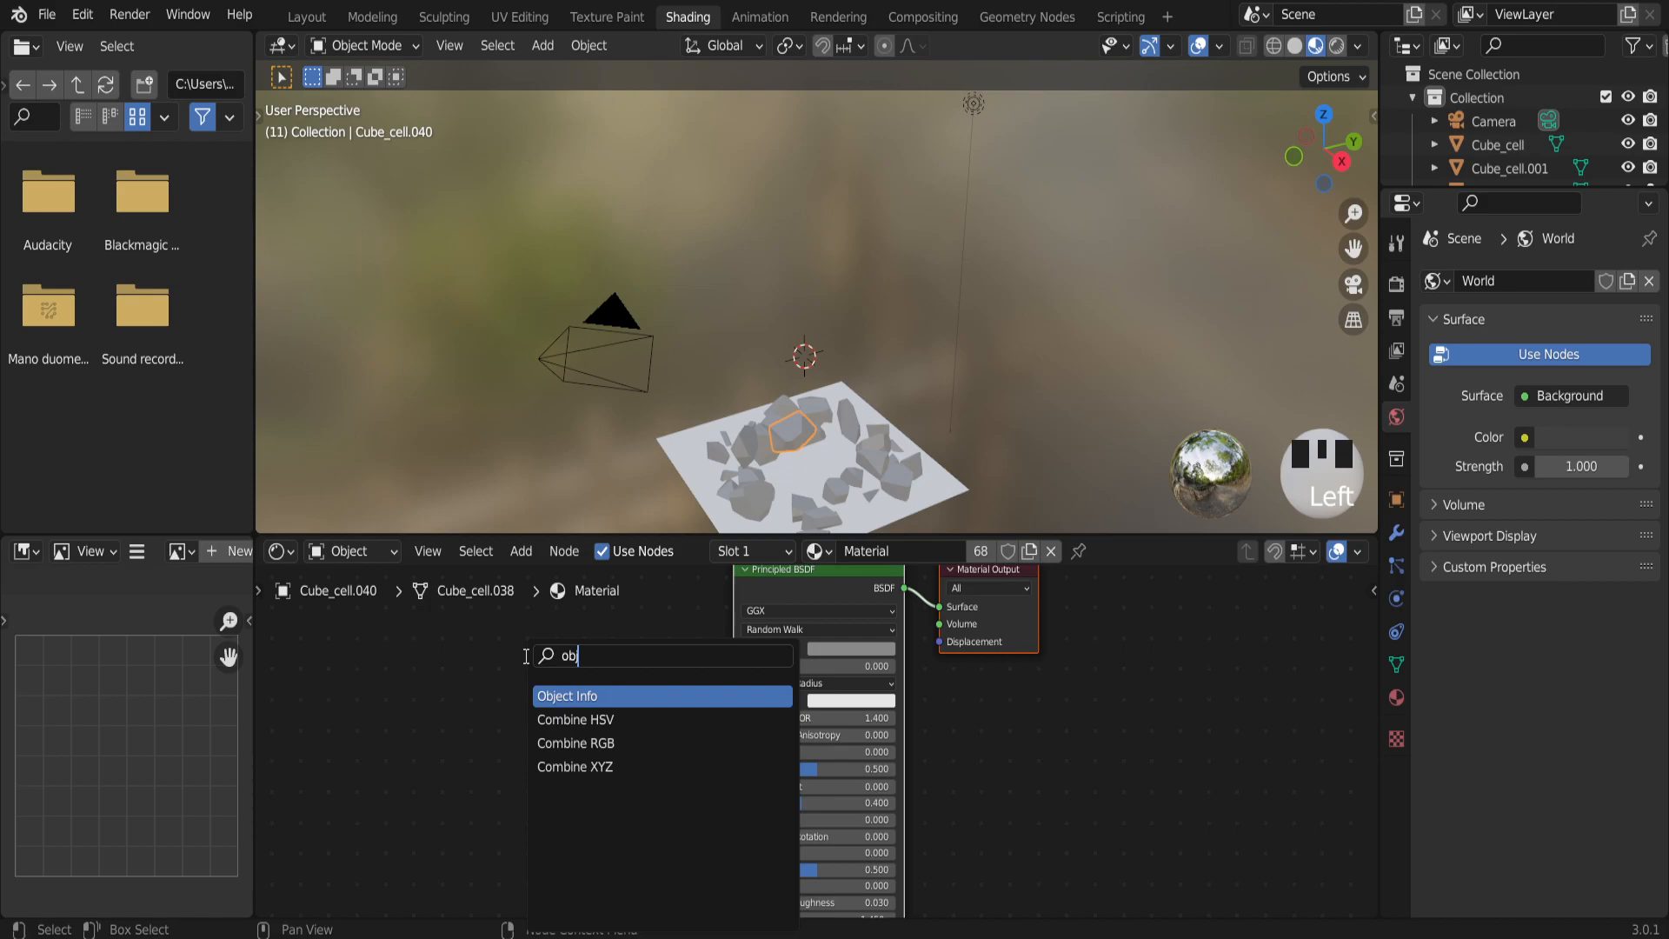
{"action": "left_click", "coordinate": [568, 700]}
{"action": "left_click", "coordinate": [571, 737]}
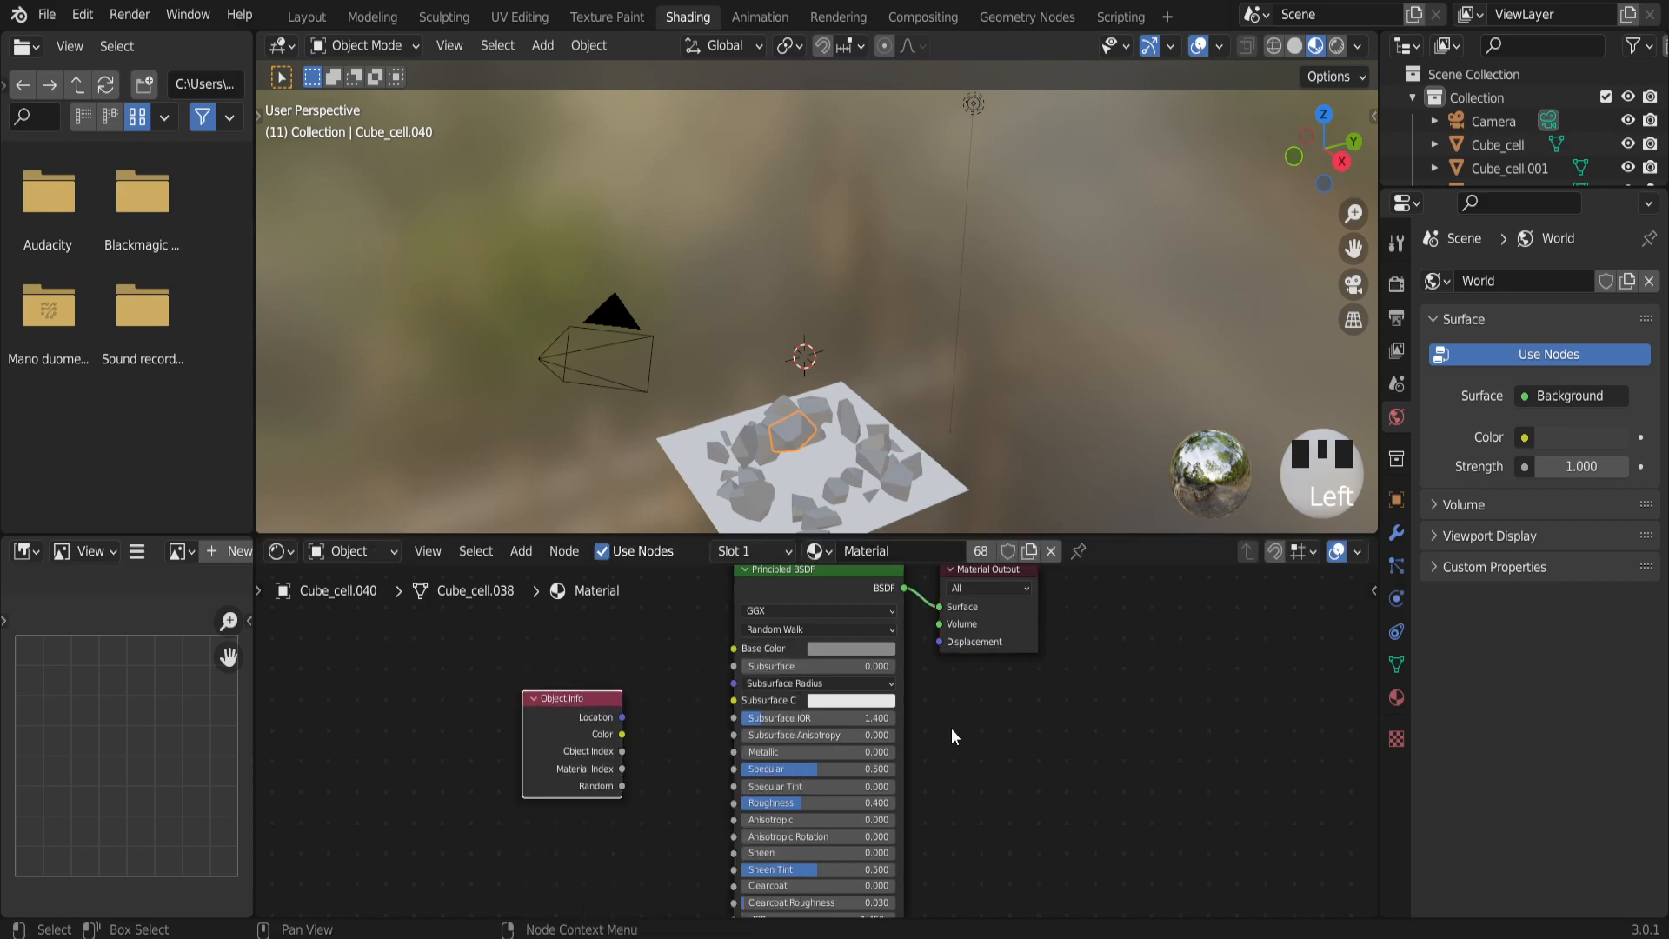
Add a ColorRamp node between the Object Info node and the Principled BSDF.
{"action": "key", "text": "shift+a"}
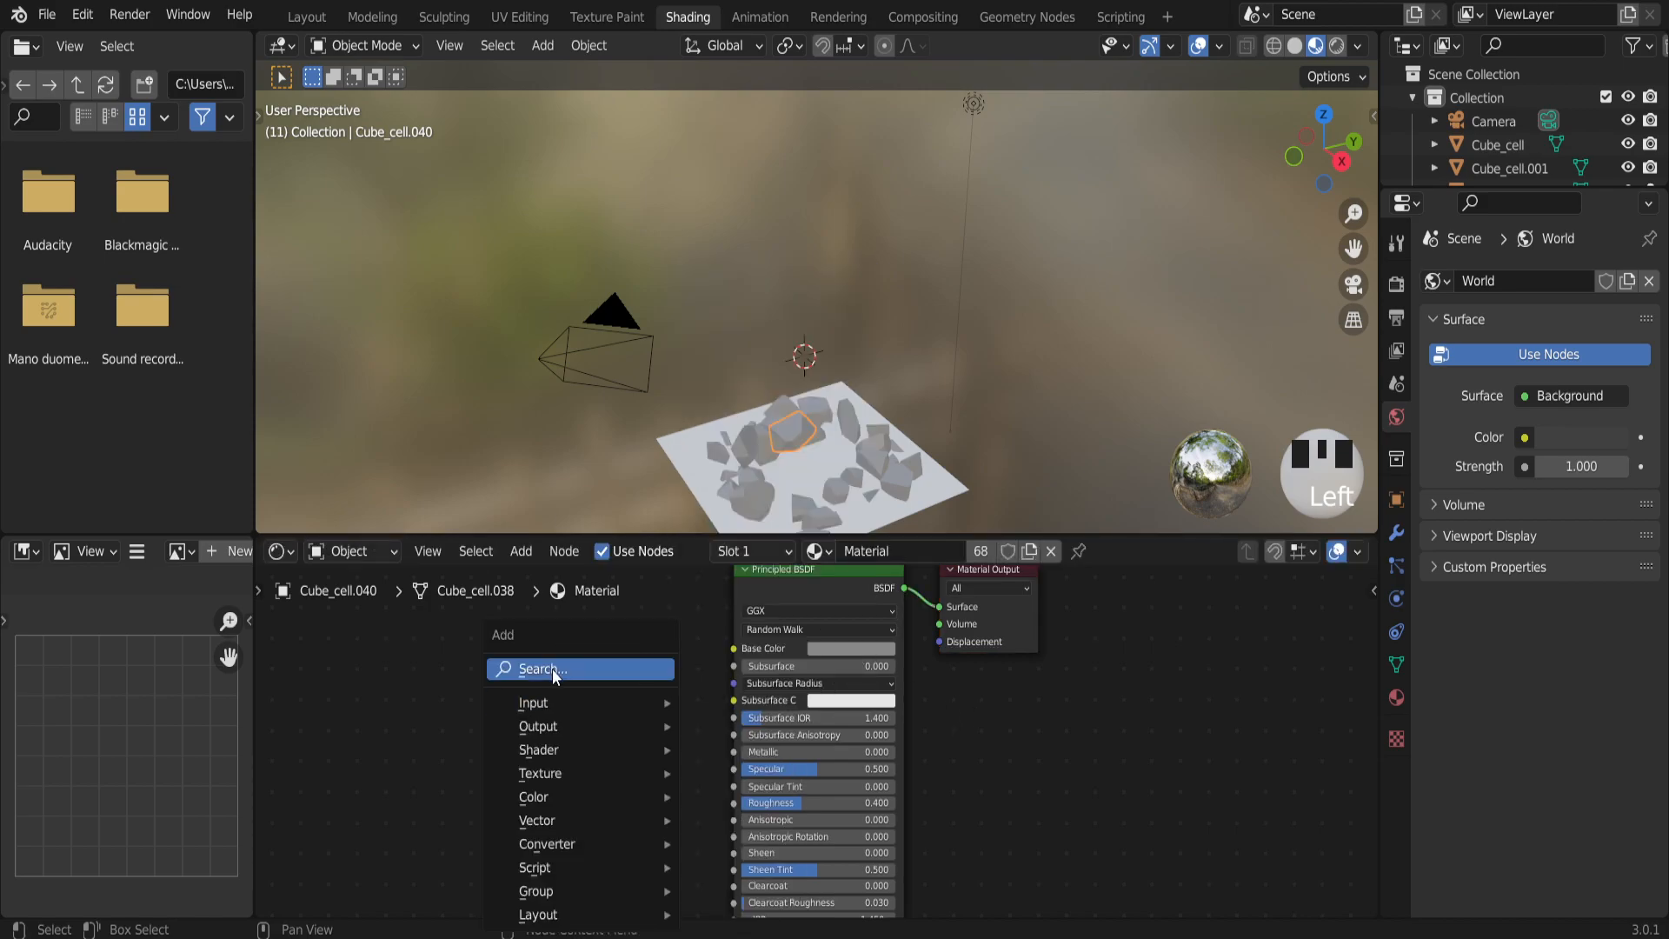
{"action": "left_click", "coordinate": [551, 670]}
{"action": "type", "text": "colo"}
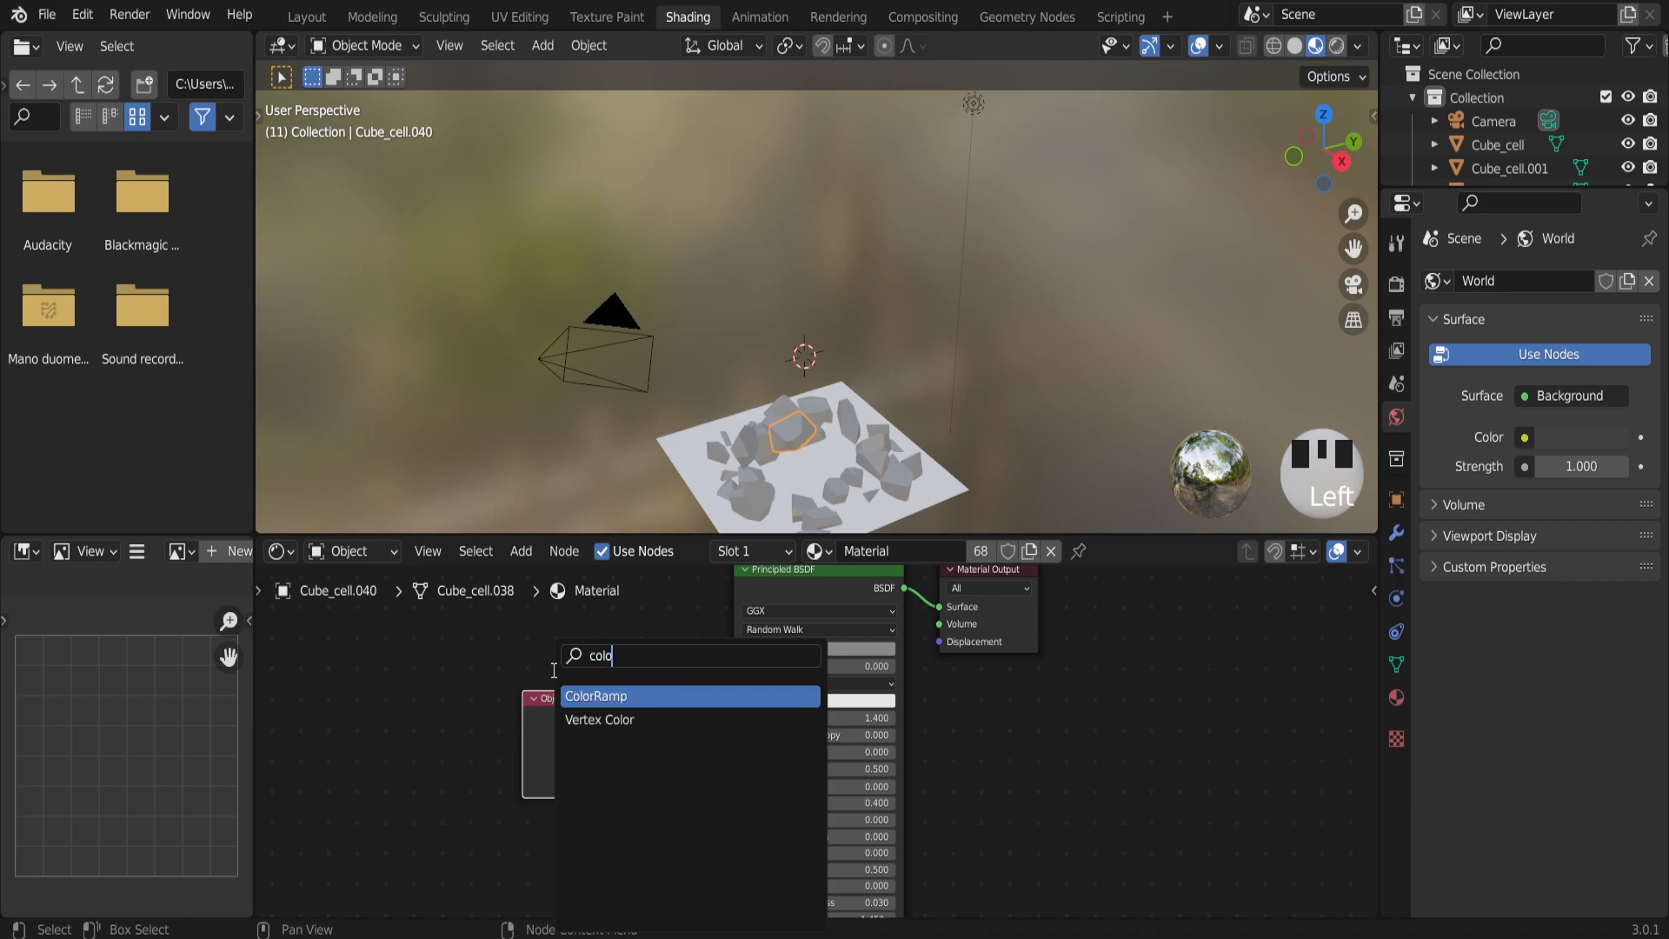
{"action": "left_click", "coordinate": [614, 685]}
{"action": "left_click", "coordinate": [650, 654]}
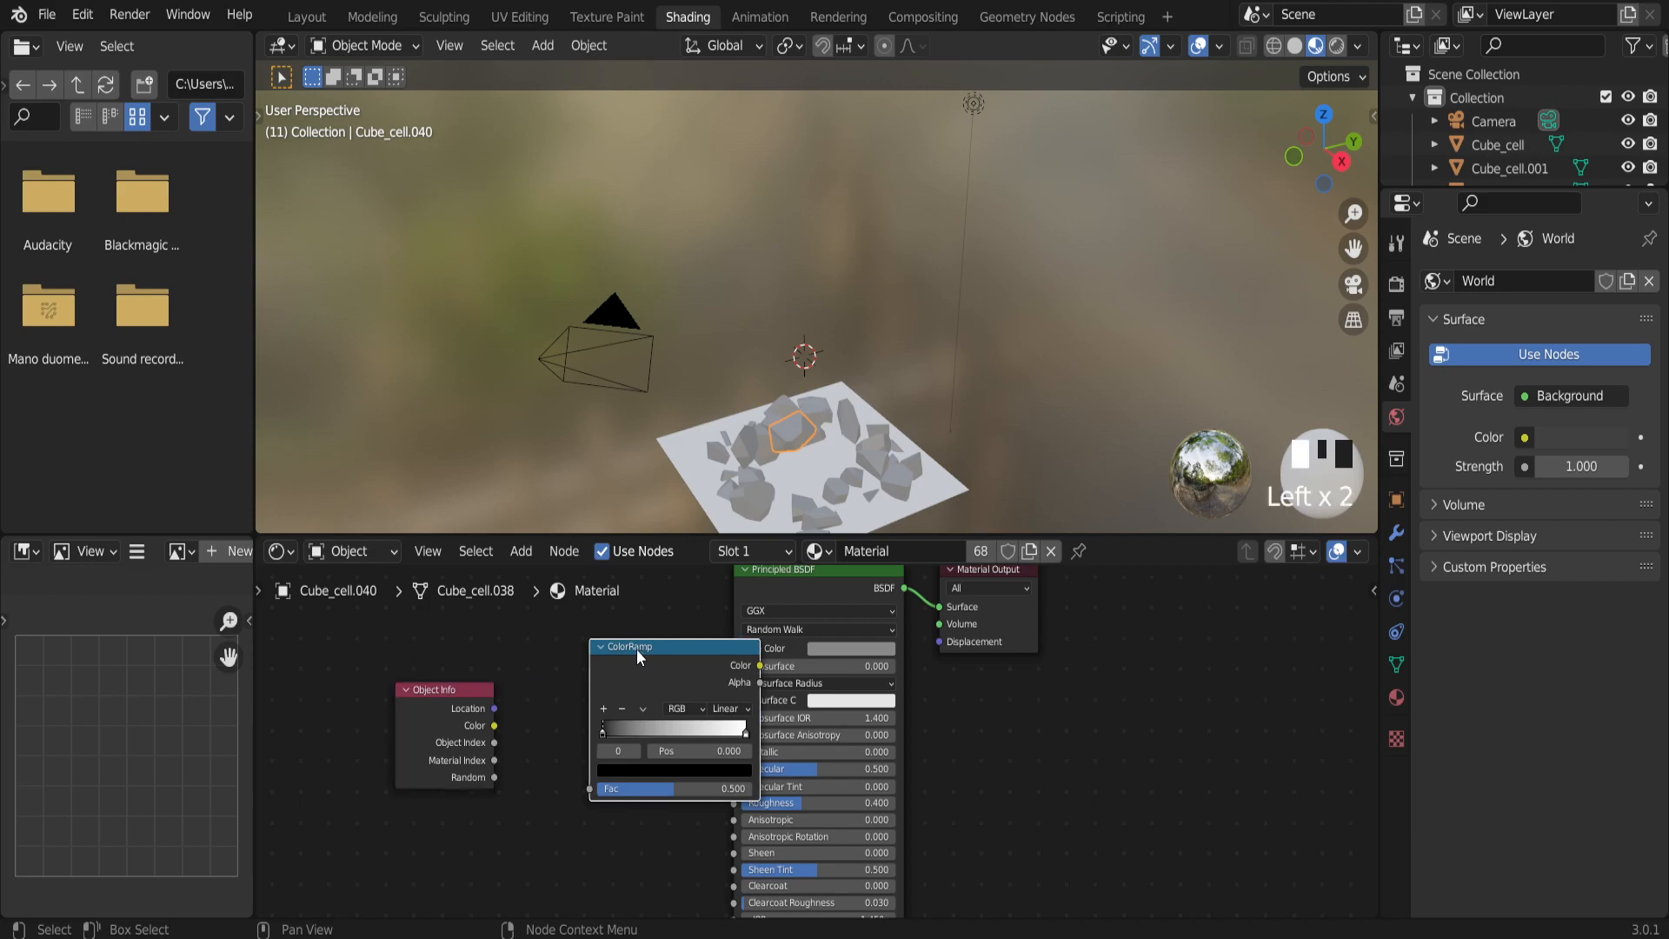
{"action": "left_click_drag", "start_coordinate": [640, 649], "coordinate": [581, 653]}
Connect Object Info's Random output to the ColorRamp's Fac and the ramp's Color to the Principled BSDF's Base Color.
{"action": "scroll", "coordinate": [847, 391], "scroll_direction": "up", "scroll_amount": 3}
{"action": "left_click_drag", "start_coordinate": [1353, 248], "coordinate": [1359, 61]}
{"action": "scroll", "coordinate": [447, 795], "scroll_direction": "up", "scroll_amount": 1}
{"action": "left_click_drag", "start_coordinate": [505, 772], "coordinate": [549, 792]}
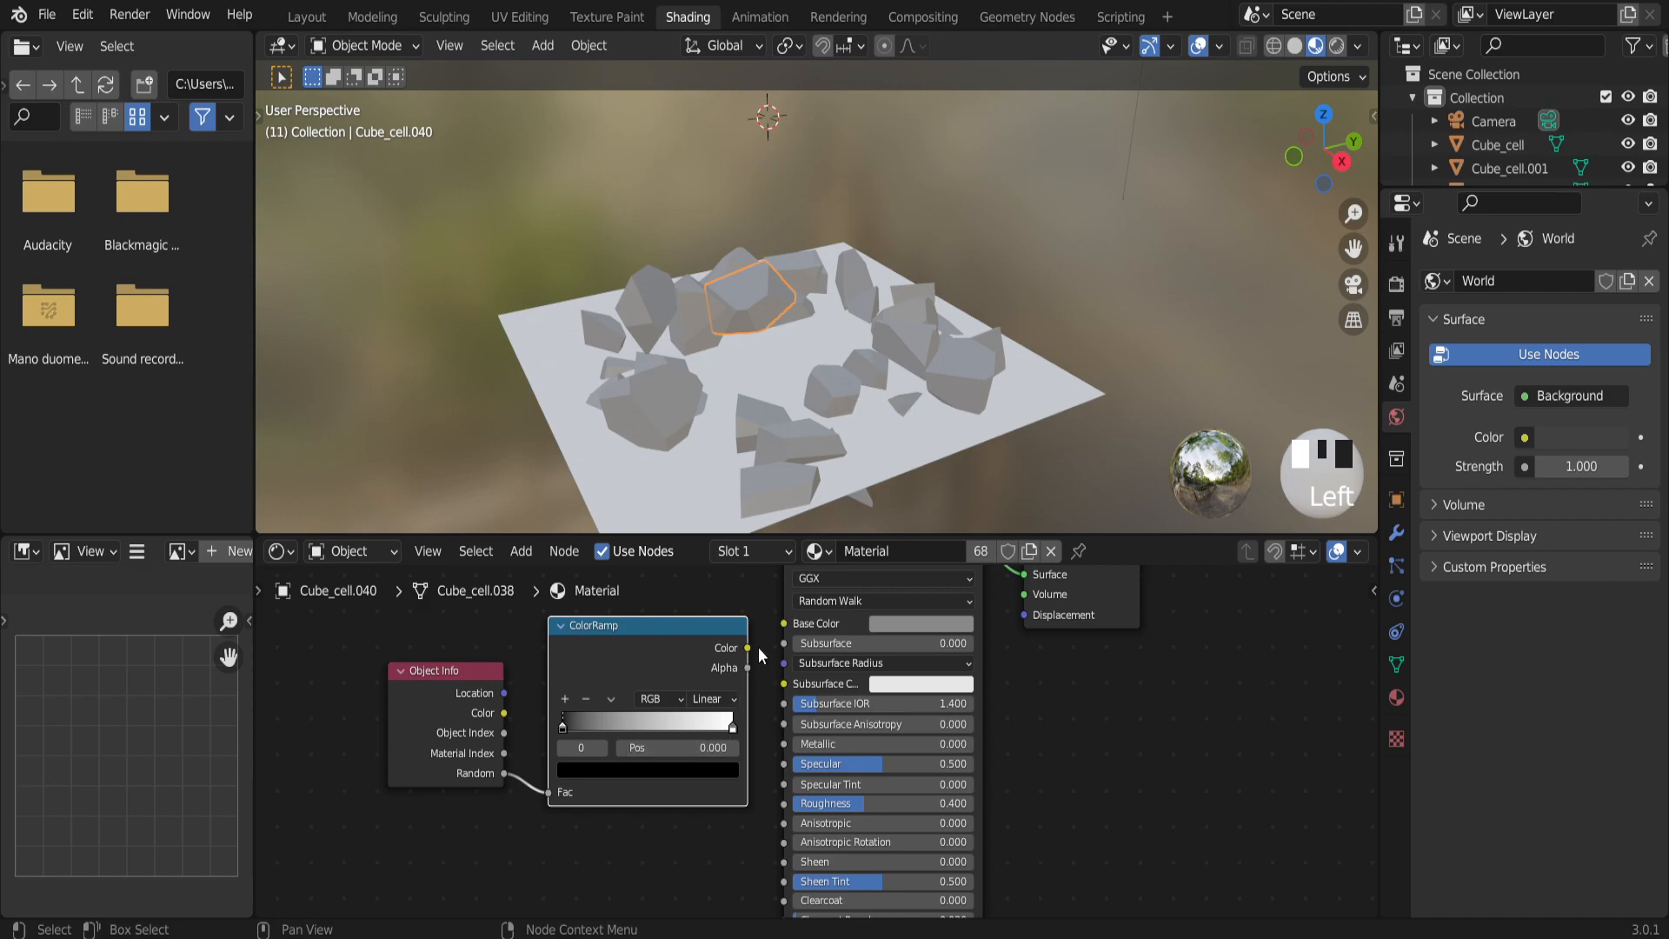
{"action": "left_click_drag", "start_coordinate": [750, 648], "coordinate": [784, 626]}
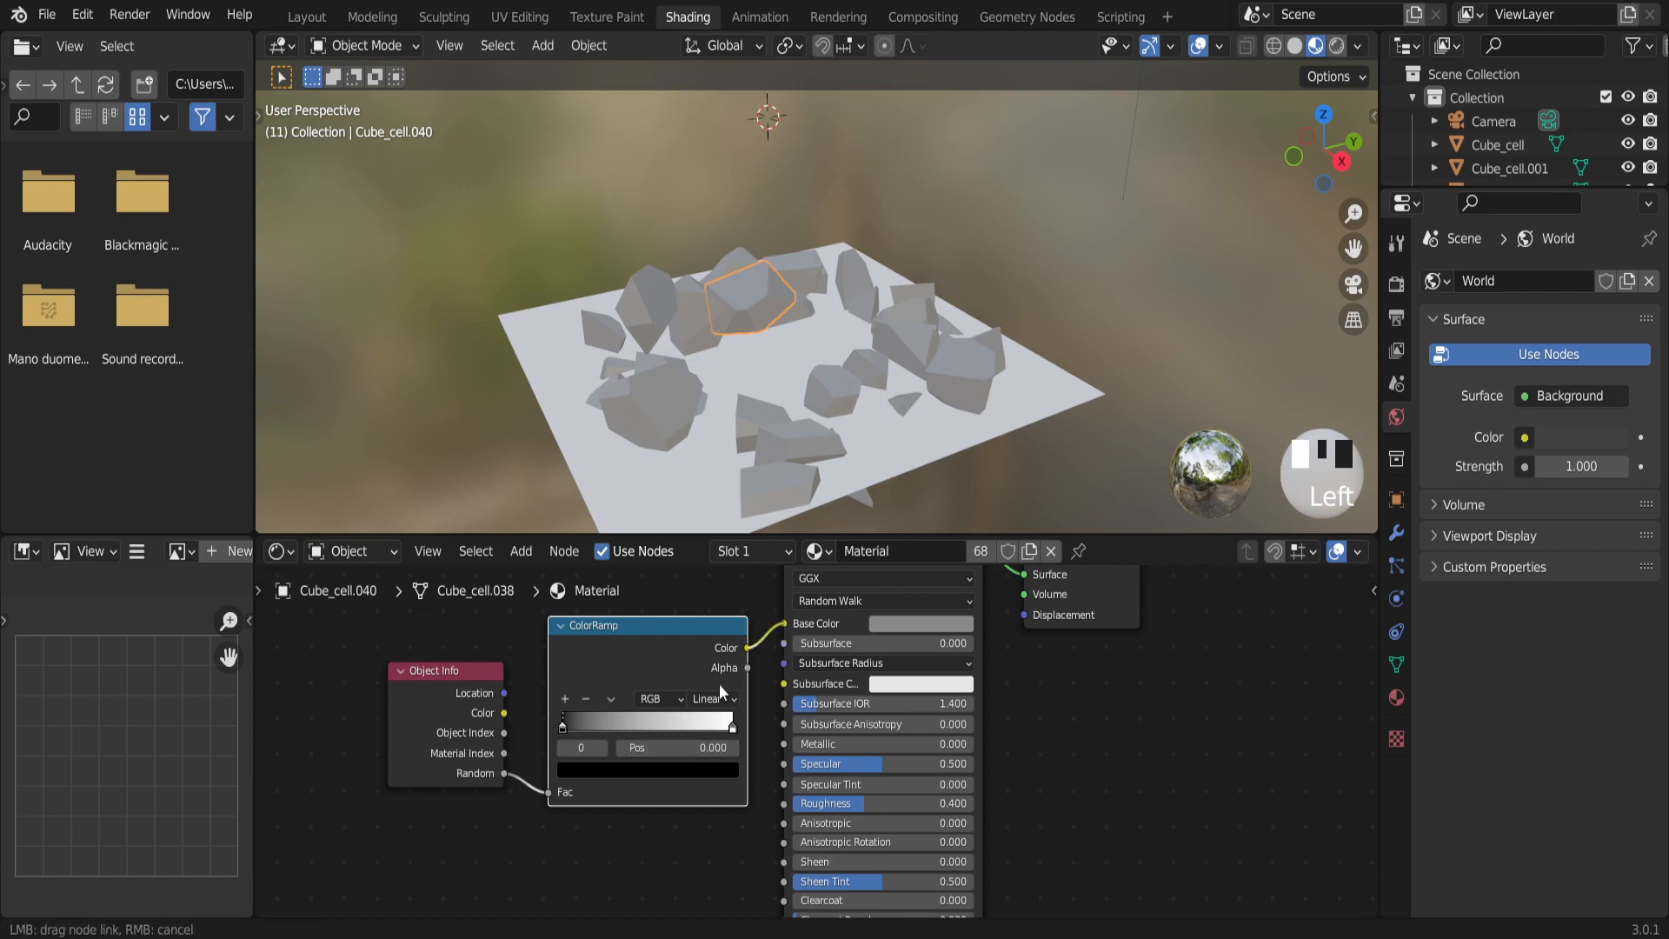
Add two stops to the color ramp and give the stop nearest the black end a brown color.
{"action": "left_click", "coordinate": [565, 699]}
{"action": "left_click", "coordinate": [565, 699]}
{"action": "left_click", "coordinate": [607, 727]}
{"action": "left_click", "coordinate": [633, 768]}
{"action": "left_click", "coordinate": [614, 593]}
Darken the color ramp's last stop at position 1.000 from white to grey.
{"action": "left_click", "coordinate": [731, 729]}
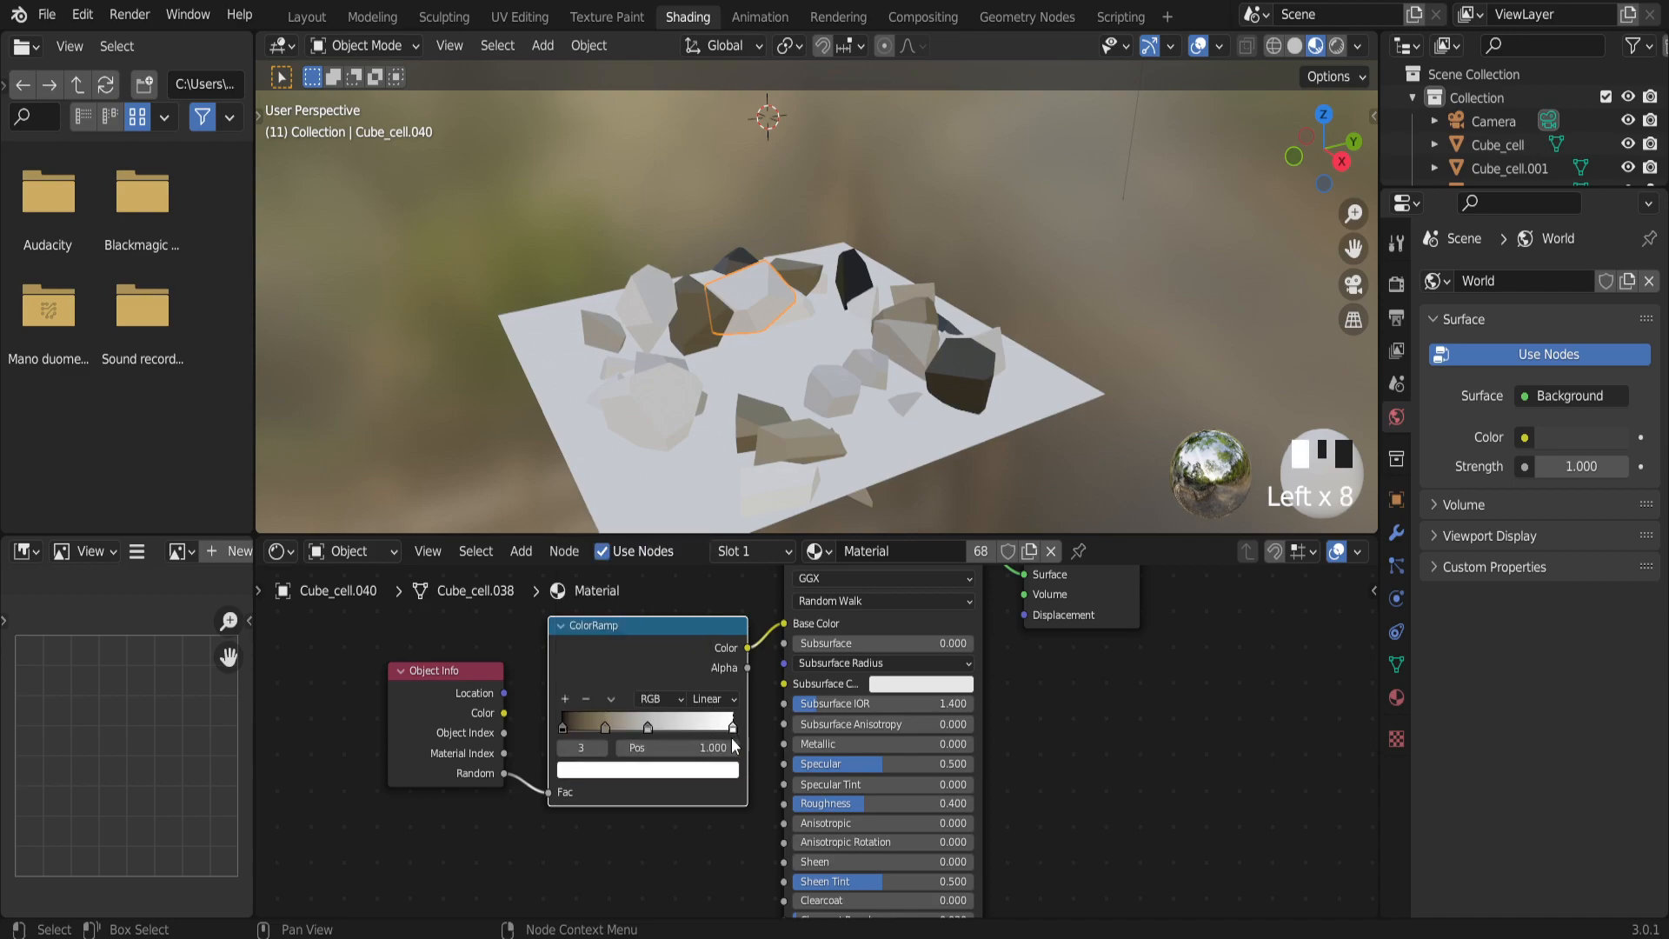
{"action": "left_click", "coordinate": [719, 768]}
{"action": "left_click_drag", "start_coordinate": [699, 519], "coordinate": [699, 579]}
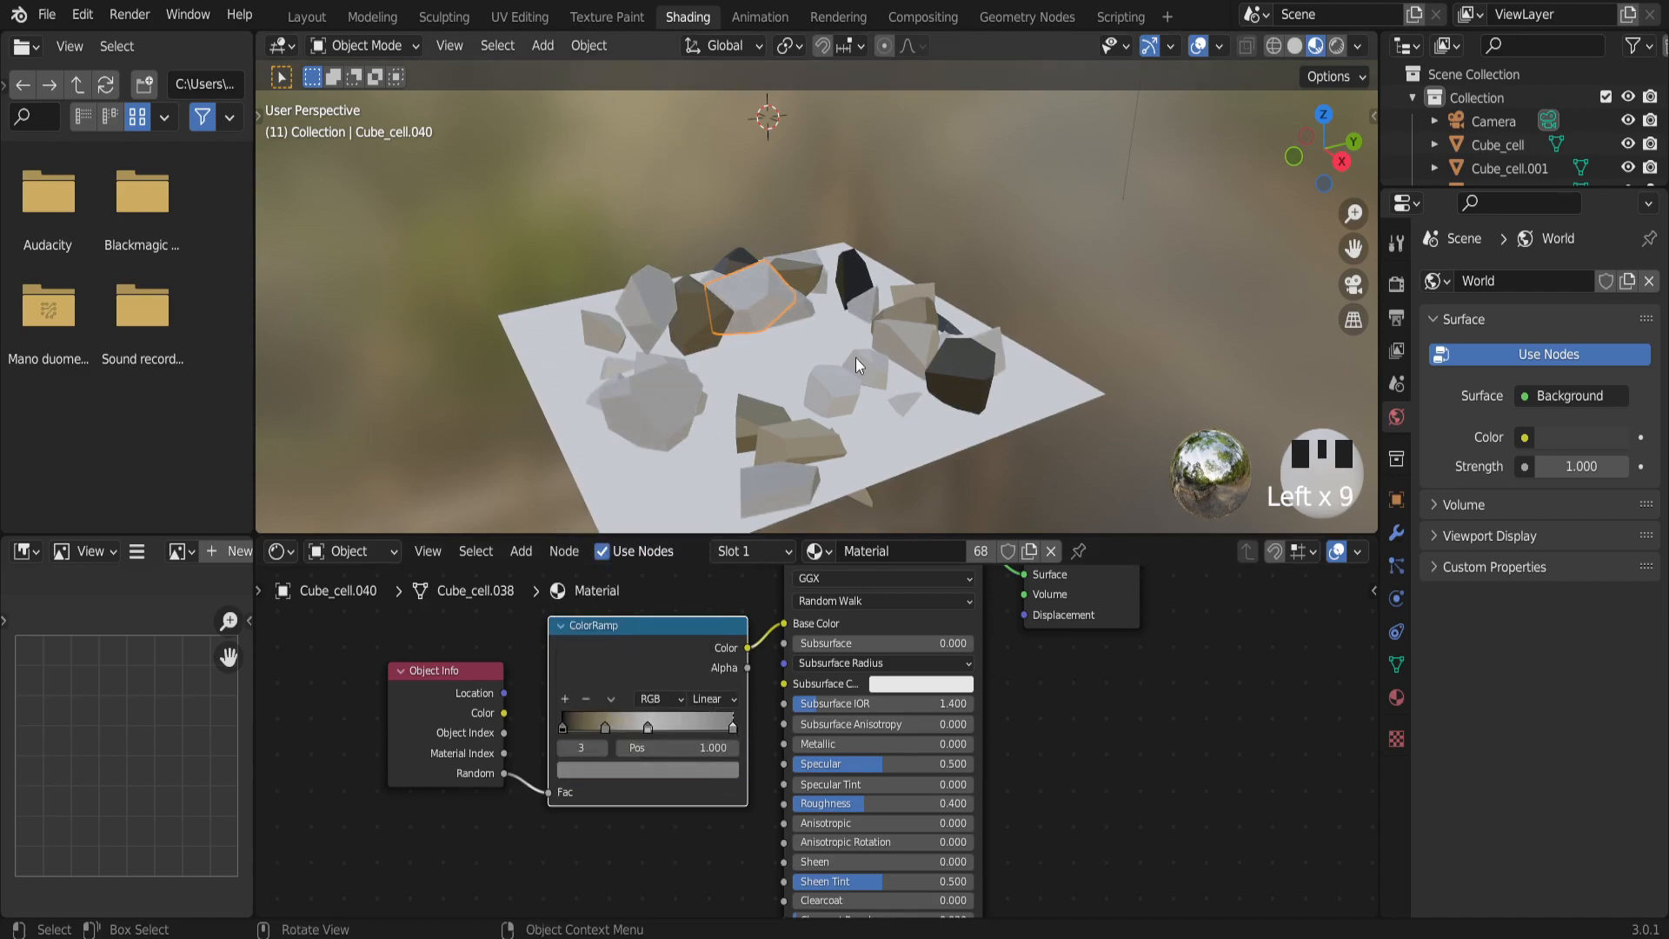
Examine the random color variation across the rocks from several angles and distances.
{"action": "scroll", "coordinate": [920, 347], "scroll_direction": "up", "scroll_amount": 4}
{"action": "scroll", "coordinate": [607, 362], "scroll_direction": "down", "scroll_amount": 3}
{"action": "middle_click_drag", "start_coordinate": [607, 362], "coordinate": [664, 365]}
{"action": "scroll", "coordinate": [427, 445], "scroll_direction": "down", "scroll_amount": 4}
{"action": "middle_click_drag", "start_coordinate": [427, 445], "coordinate": [315, 424]}
{"action": "scroll", "coordinate": [539, 402], "scroll_direction": "down", "scroll_amount": 2}
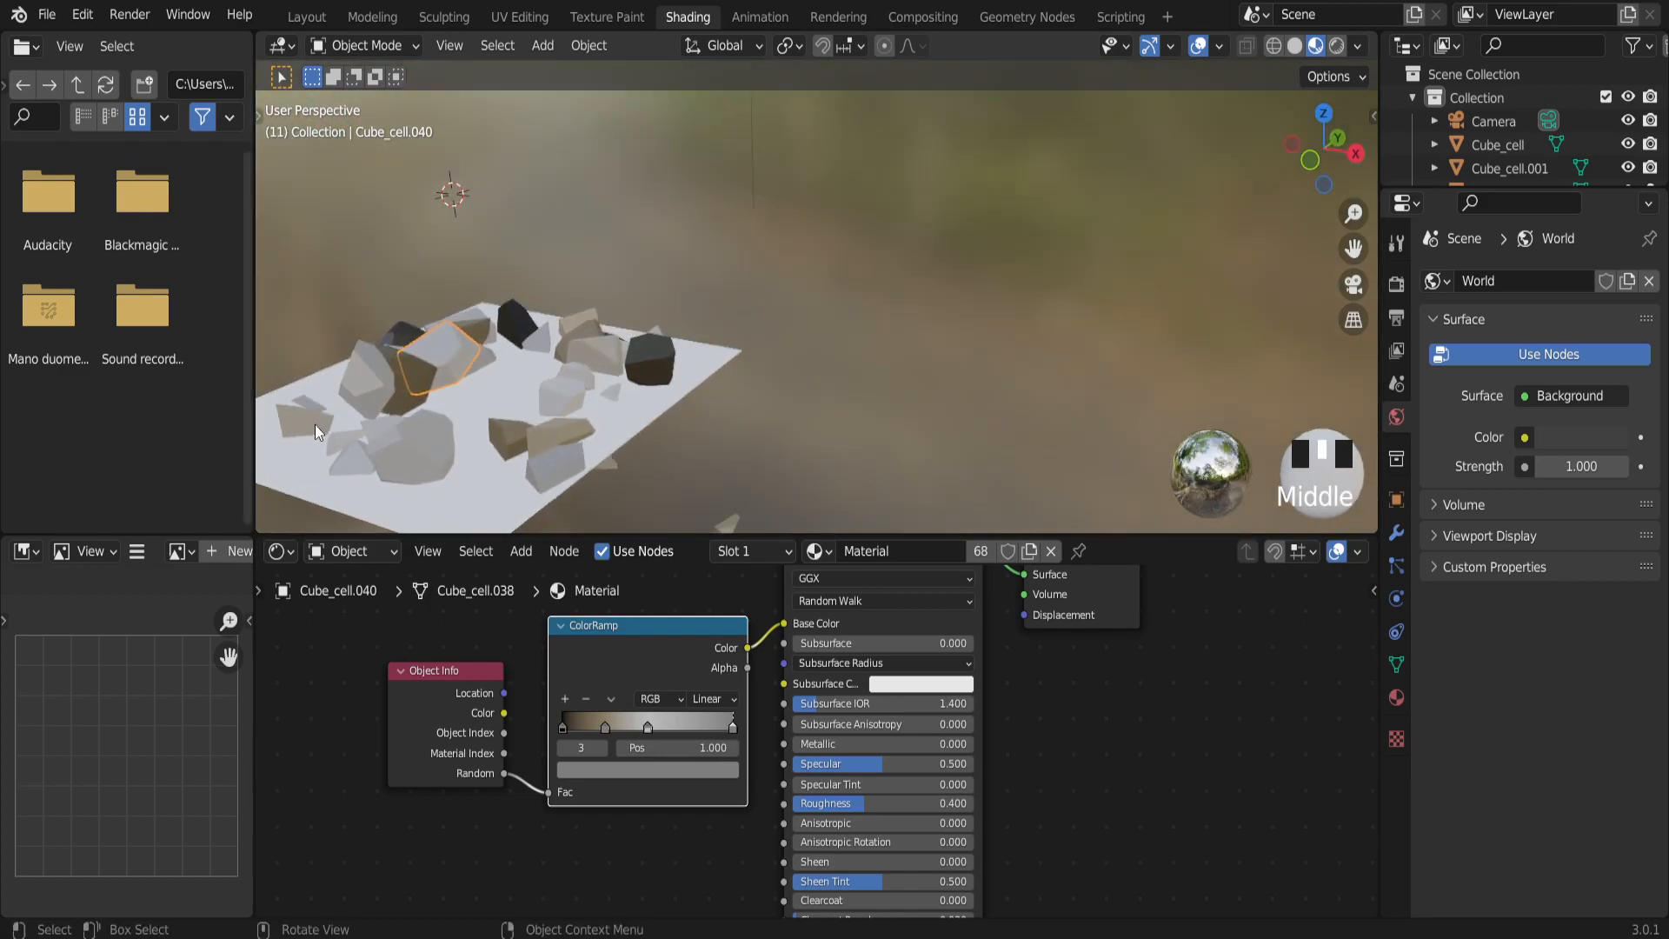